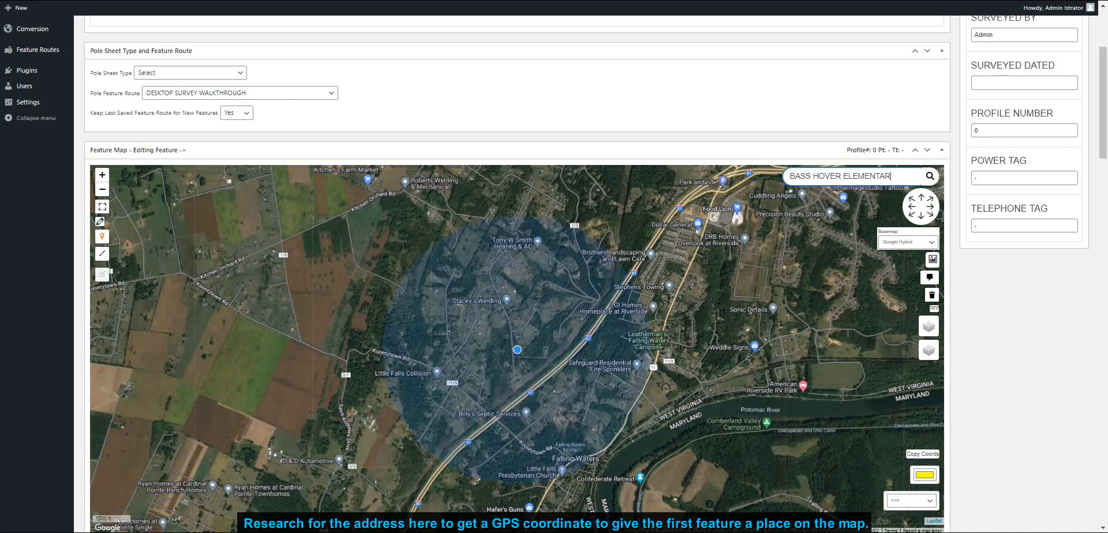
- Search the feature map for BASS HOVER ELEMENTARY SCHOOL
text(HOOL)
key(Return)
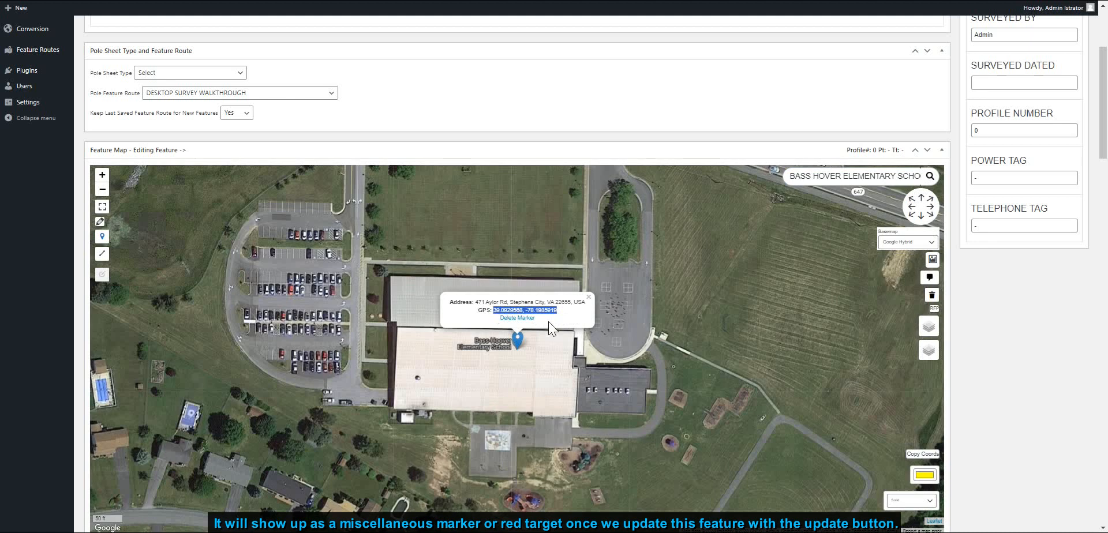
- Paste the school's copied GPS coordinates into both the Feature Latitude and Feature Longitude fields
click(588, 297)
scroll(994, 354, down, 2)
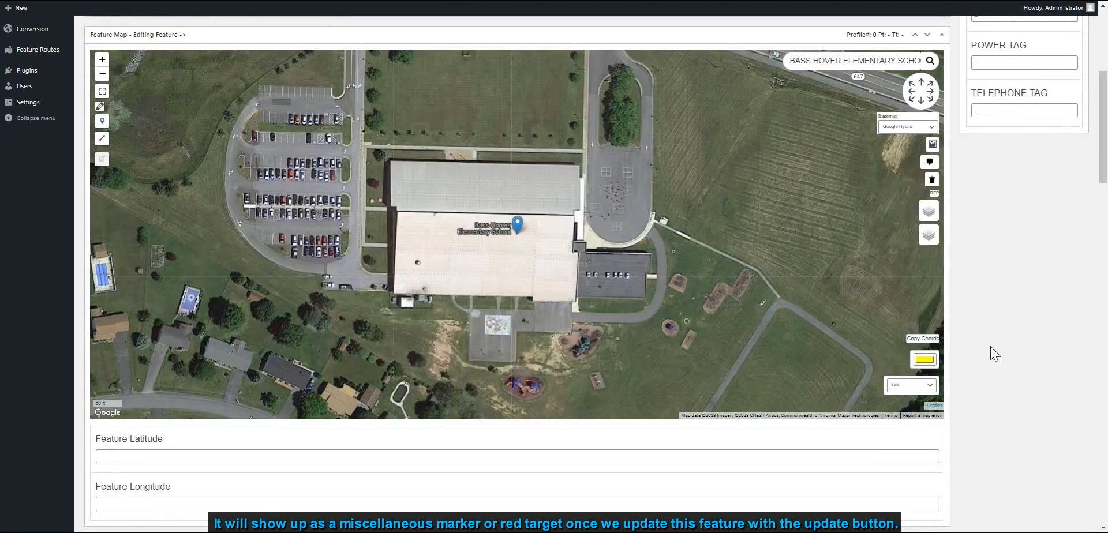
scroll(990, 347, down, 2)
click(215, 341)
text(39.0929568, -78.1985919)
click(215, 388)
text(39.0929568, -78.1985919)
- Trim the fields so latitude reads 39.0929568 and longitude -78.1985919, then update the feature
drag(174, 341, 136, 341)
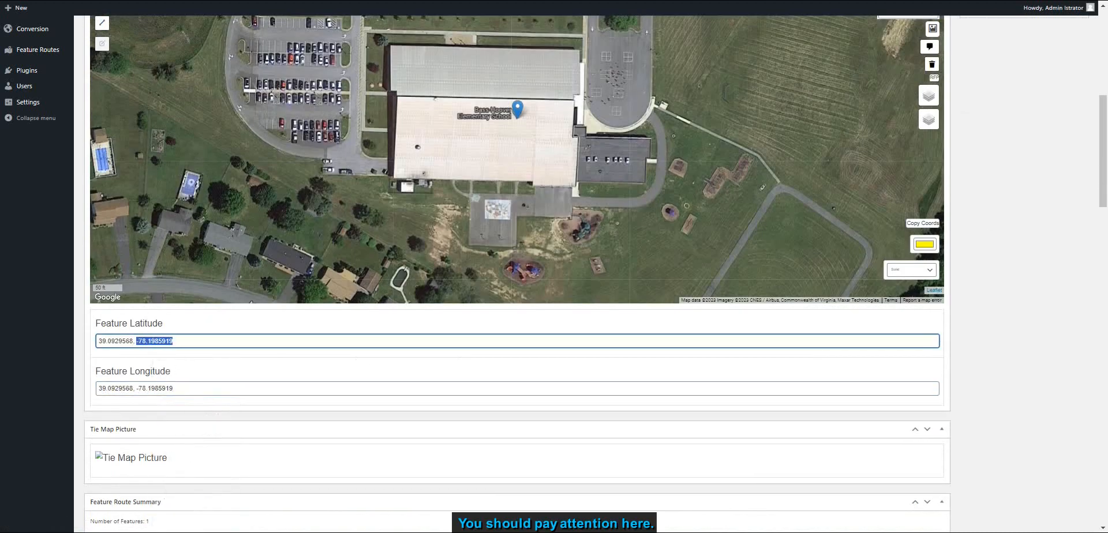
key(BackSpace)
key(BackSpace)
key(BackSpace)
drag(174, 388, 98, 388)
key(BackSpace)
scroll(996, 326, up, 7)
click(1062, 106)
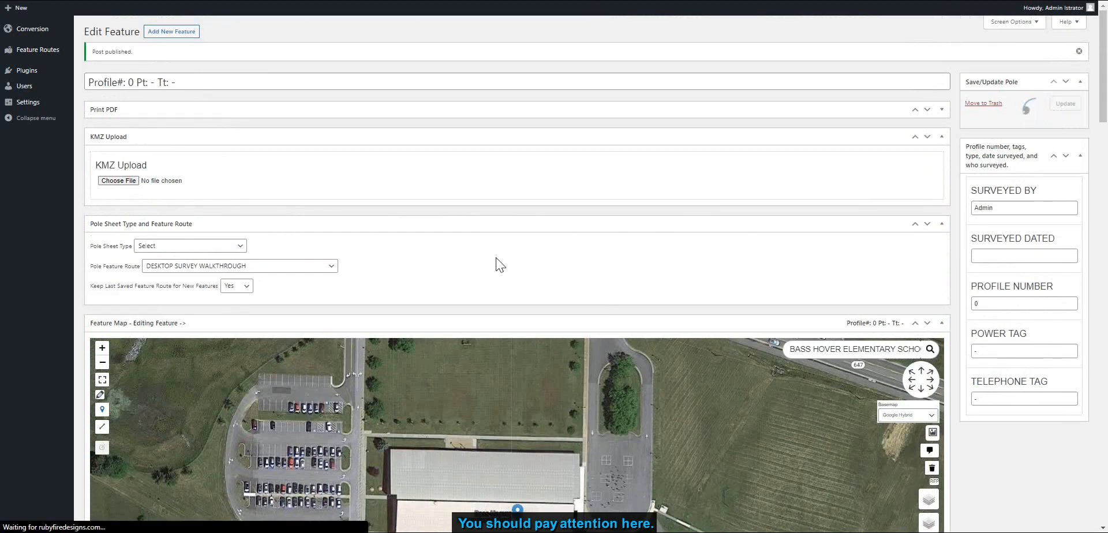
- Update the feature again with the BASS HOV...ENTARY.kmz file attached for upload
scroll(1024, 326, down, 4)
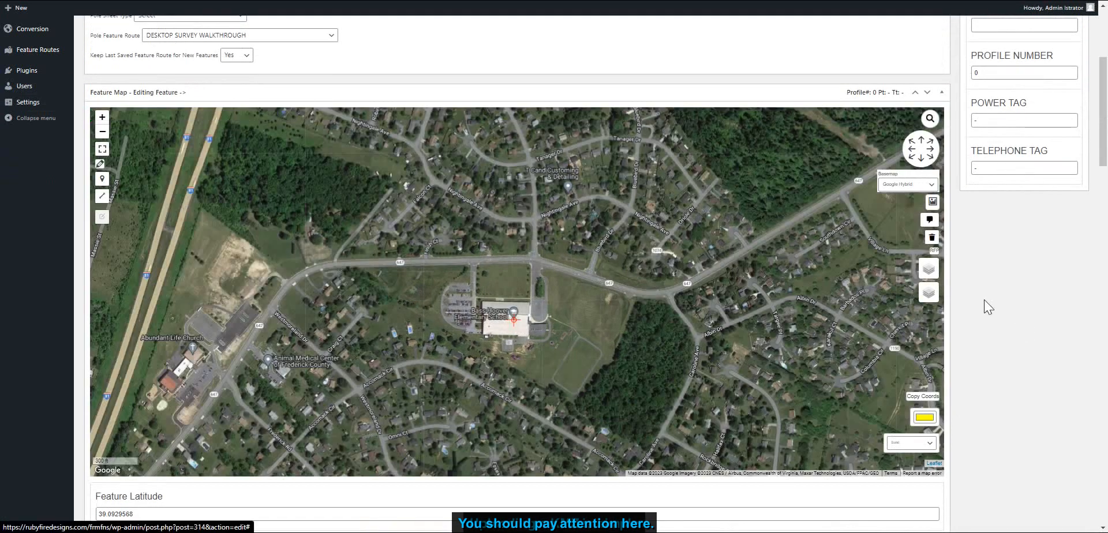
scroll(984, 299, up, 3)
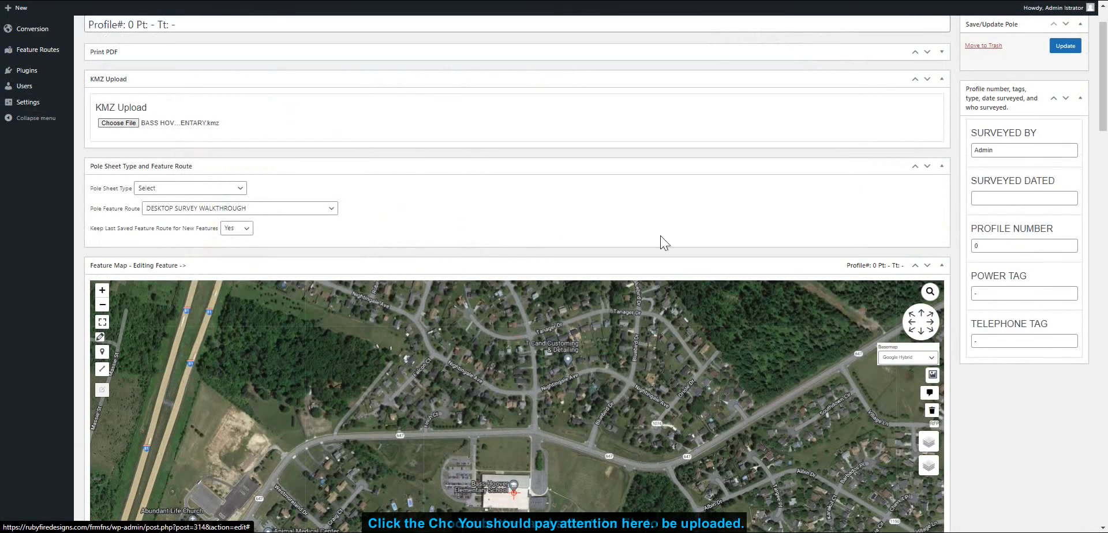
click(1060, 49)
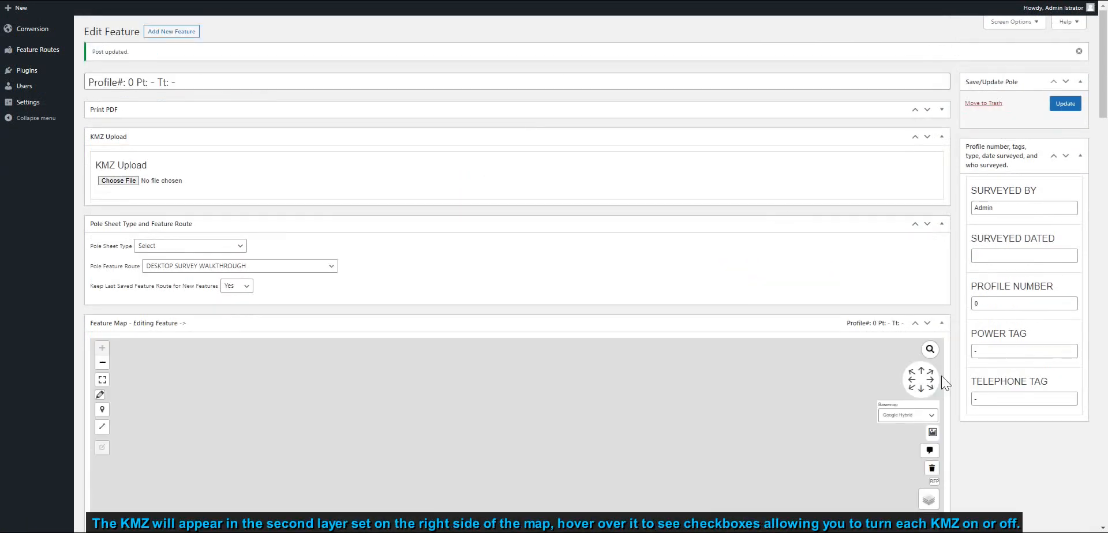
- Expand the map to full screen and examine the imported KMZ route line near the school
scroll(1021, 453, down, 2)
click(103, 267)
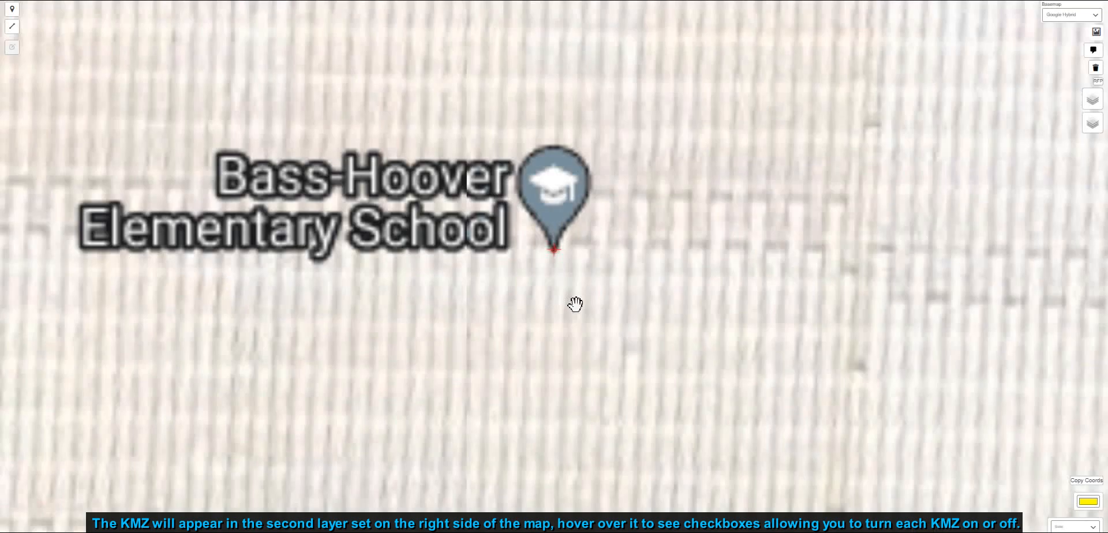
scroll(575, 304, down, 5)
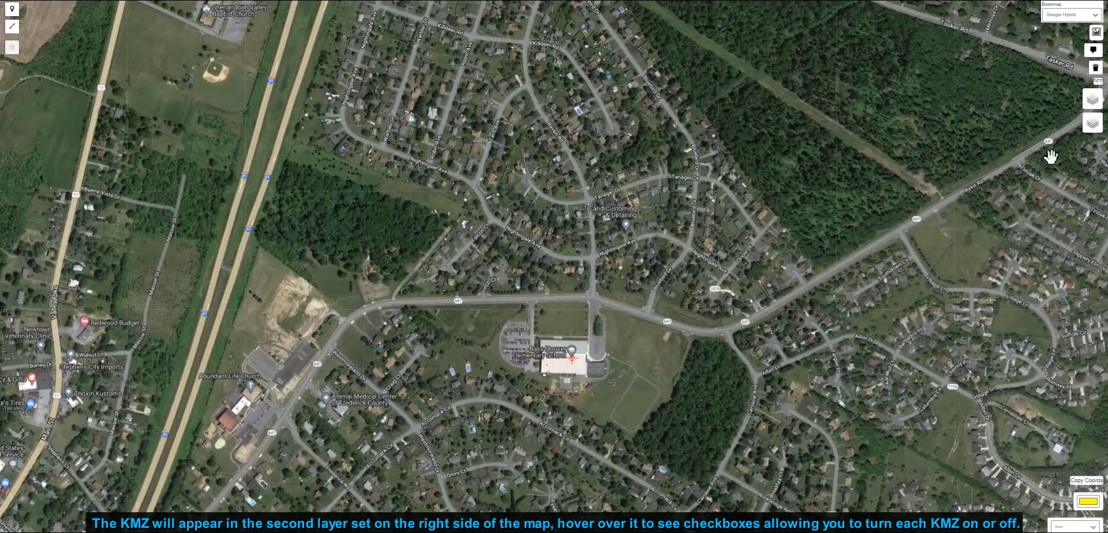
mouse_move(1089, 129)
scroll(497, 248, up, 4)
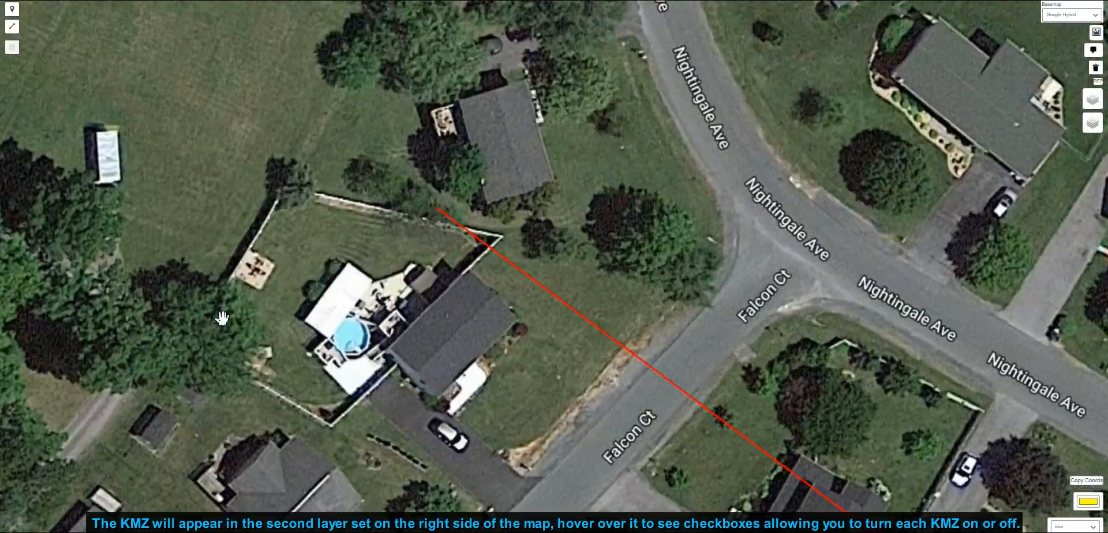
drag(222, 319, 593, 91)
drag(480, 306, 418, 258)
drag(462, 197, 410, 291)
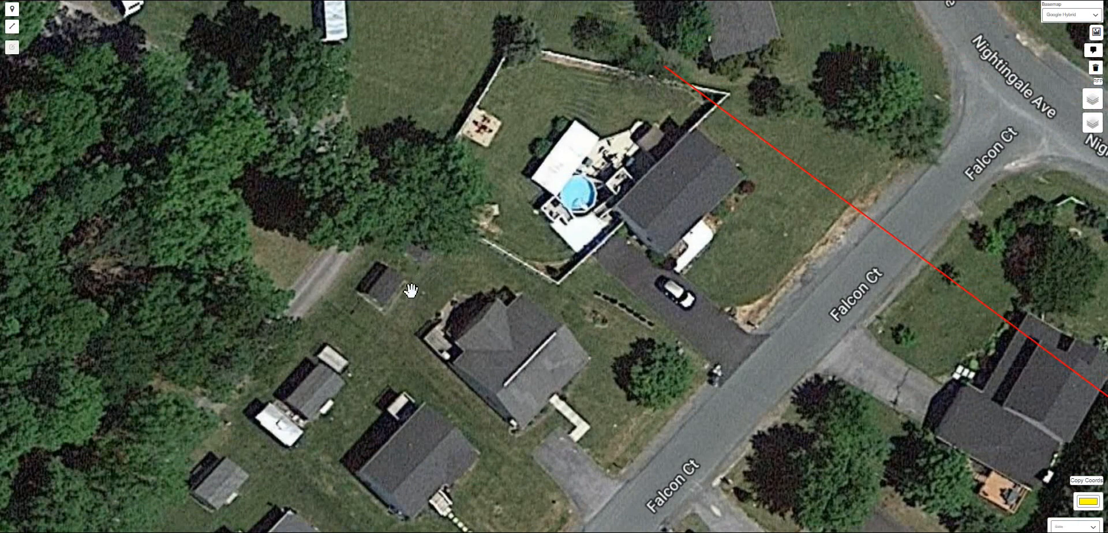
- Start drawing SA Features and place the first pole near the house west of Falcon Ct with the first pole symbol
click(8, 0)
click(31, 67)
click(429, 214)
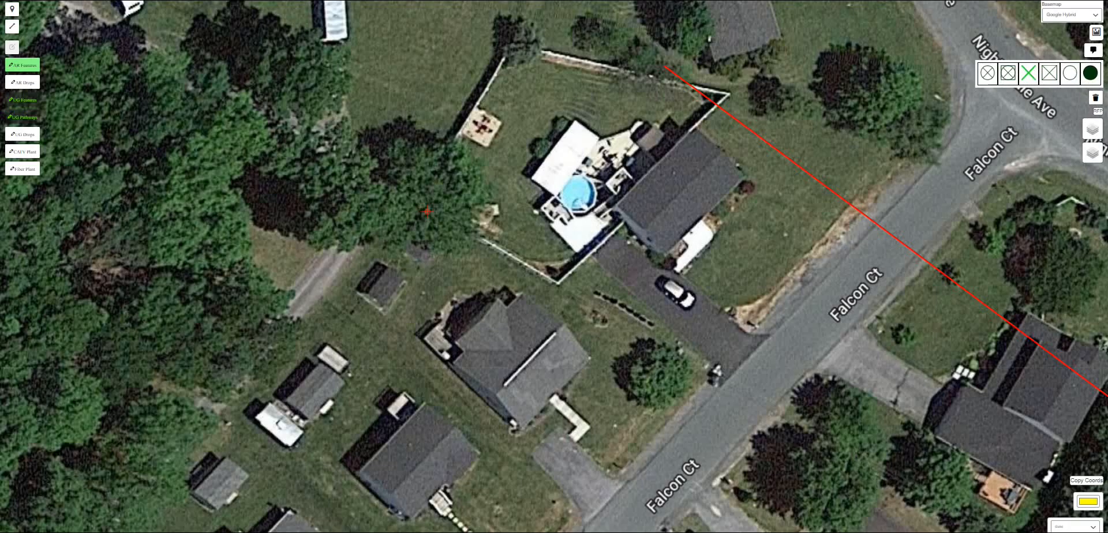
click(987, 73)
- Place the second and third poles southeast along the route across Falcon Ct with the same pole symbol
scroll(1000, 509, down, 2)
click(1002, 514)
mouse_move(1001, 514)
mouse_down()
mouse_move(946, 464)
mouse_move(663, 303)
mouse_move(641, 273)
mouse_move(553, 264)
mouse_move(367, 103)
mouse_move(252, 75)
mouse_move(657, 251)
mouse_up()
scroll(706, 356, up, 3)
scroll(669, 344, up, 2)
scroll(668, 344, down, 1)
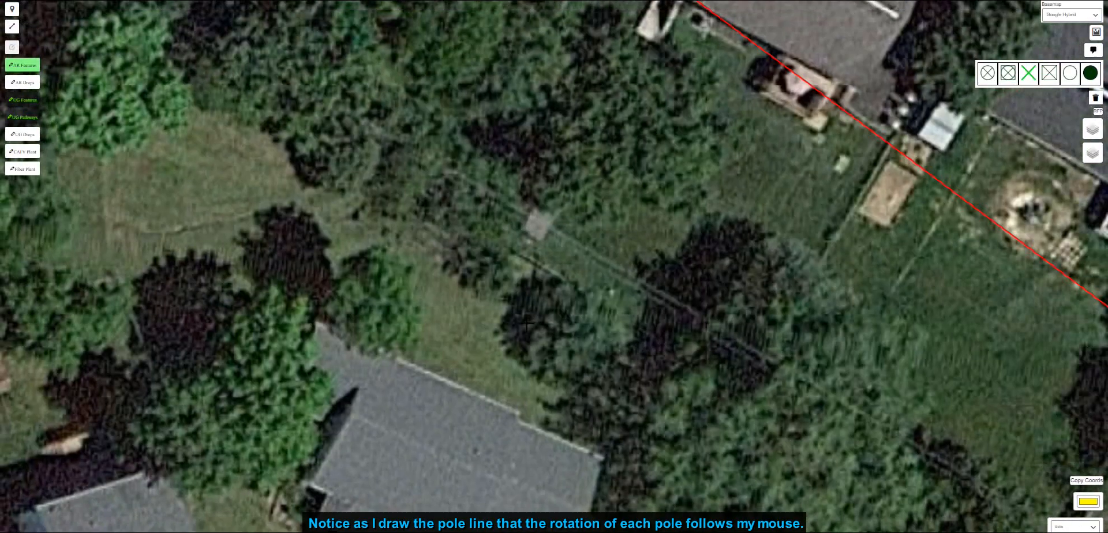
scroll(714, 424, down, 5)
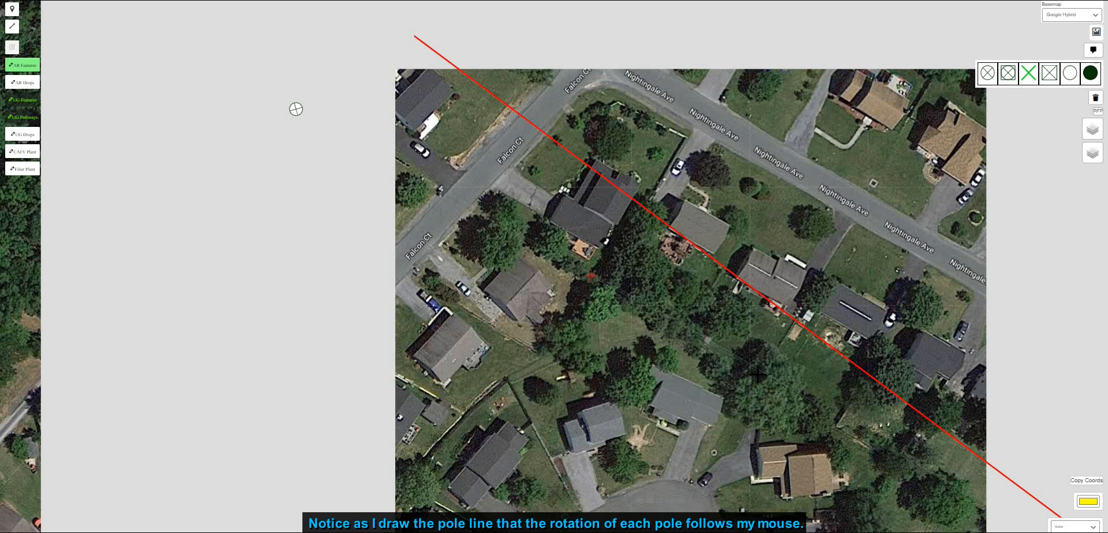
drag(780, 387, 655, 303)
scroll(653, 300, up, 1)
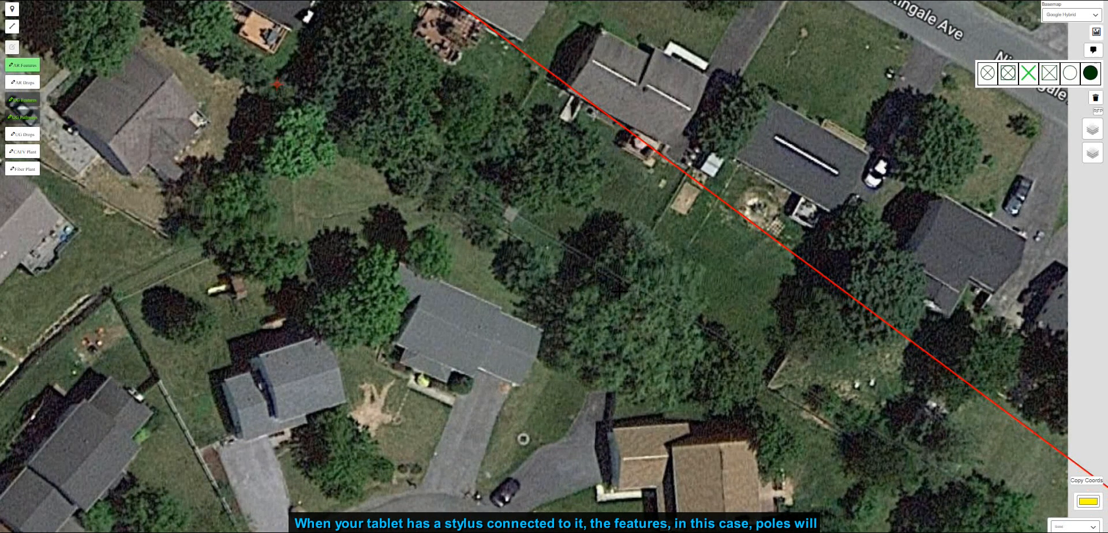
drag(619, 292, 717, 351)
scroll(716, 351, down, 1)
click(987, 74)
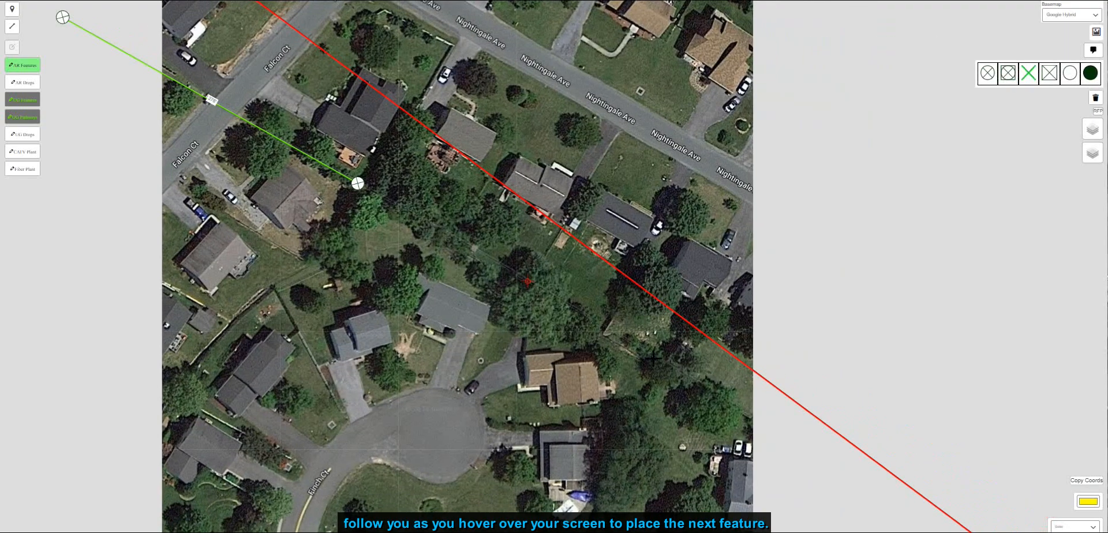
click(987, 73)
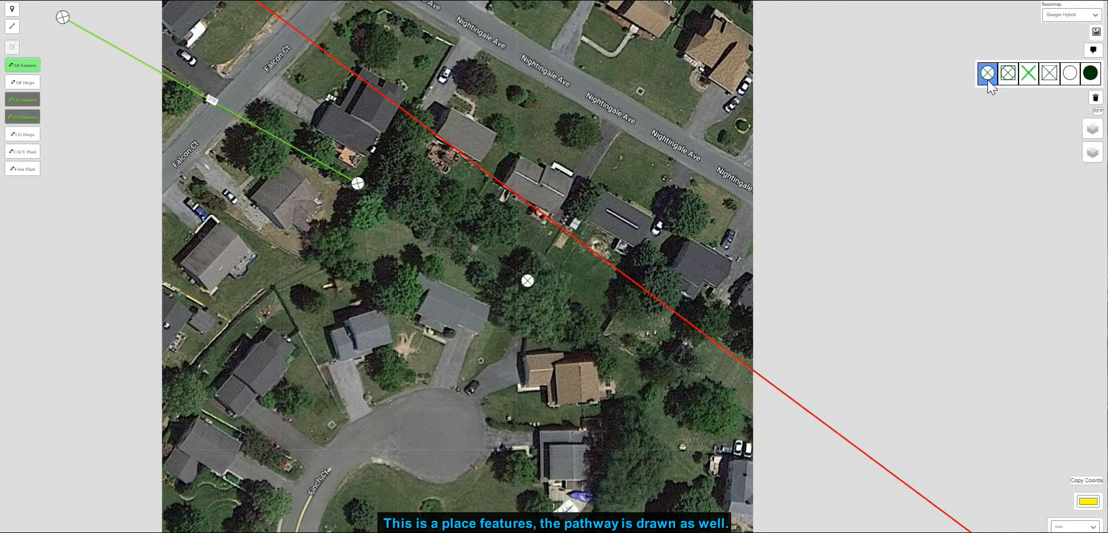
- Place the fourth pole in the backyards north of Aylor Rd with the same pole symbol
scroll(742, 414, up, 1)
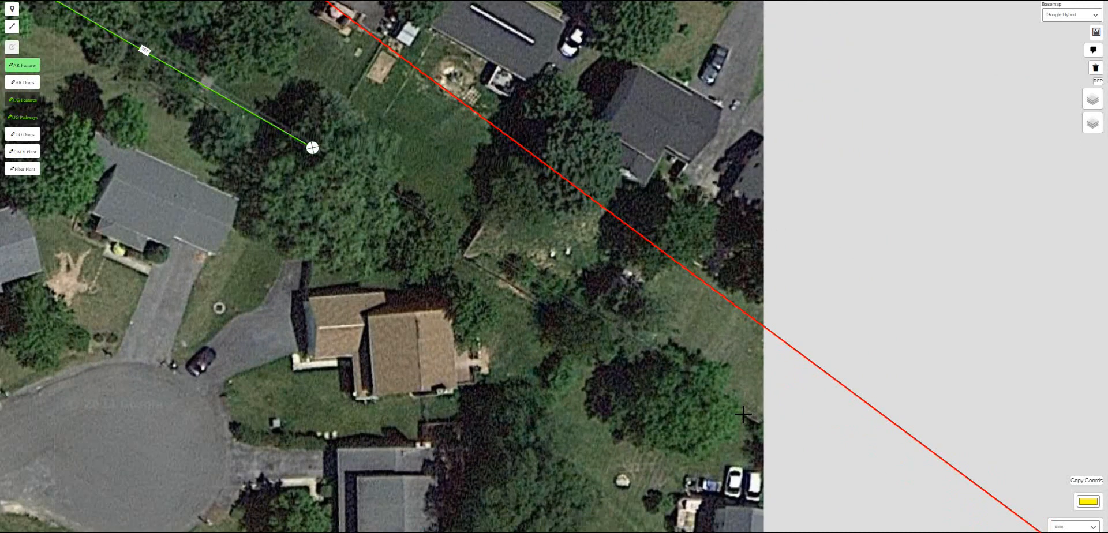
drag(743, 412, 580, 327)
scroll(580, 327, down, 3)
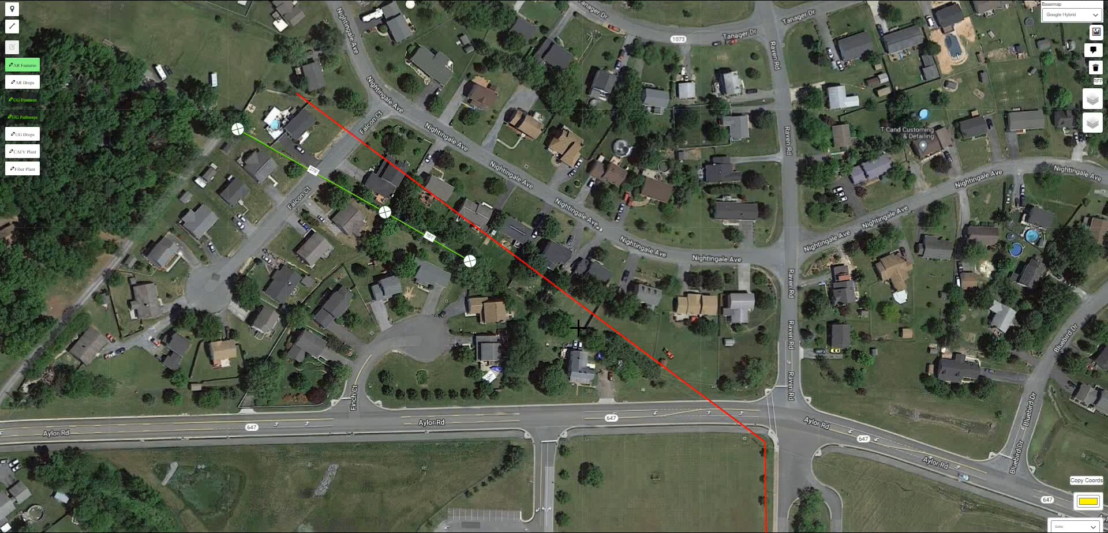
scroll(577, 327, up, 3)
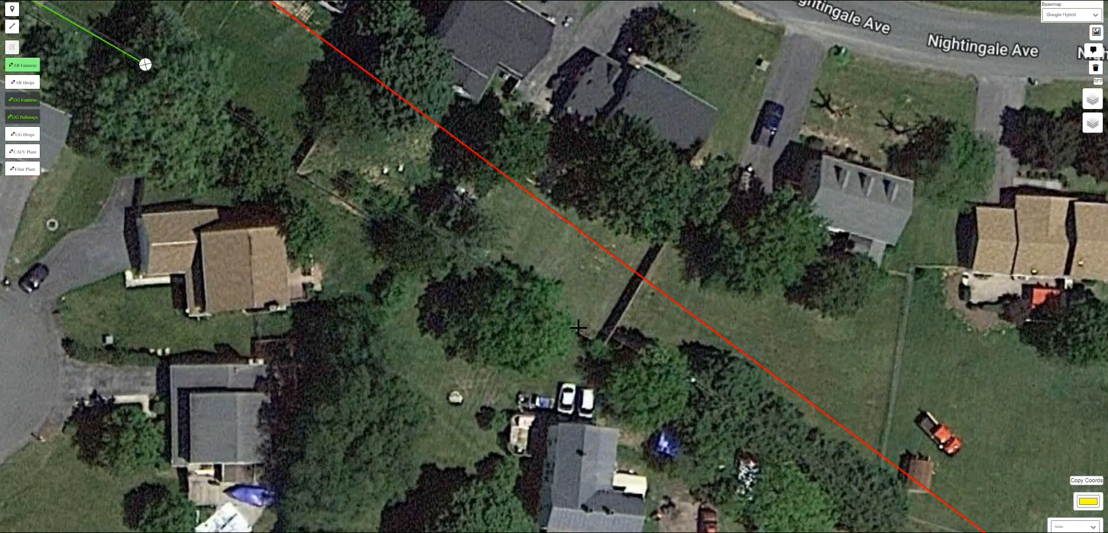
click(675, 383)
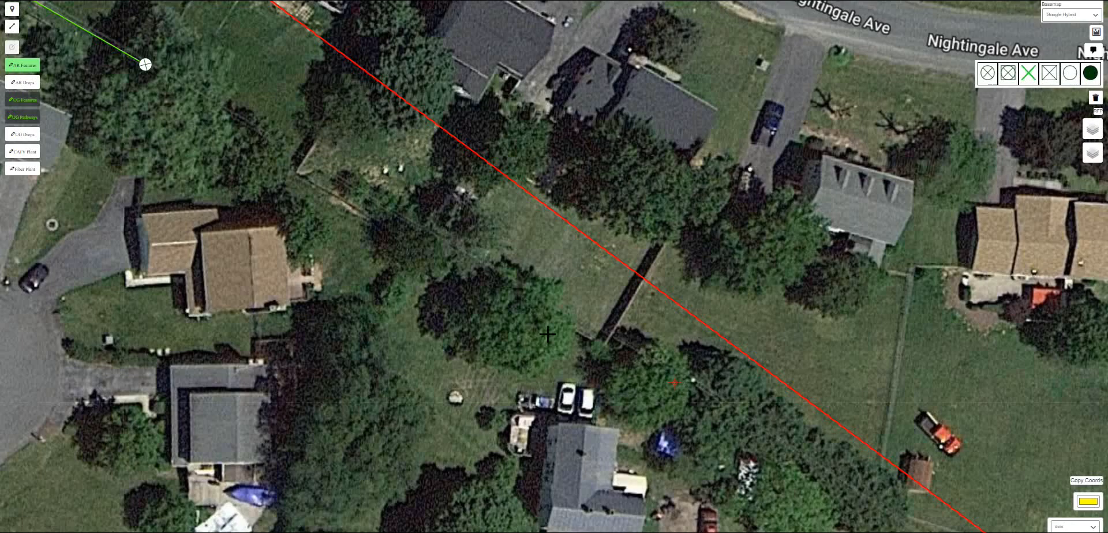
click(987, 73)
- Place the fifth pole at the corner of Aylor Rd and Raven Rd with the same pole symbol
scroll(870, 508, down, 1)
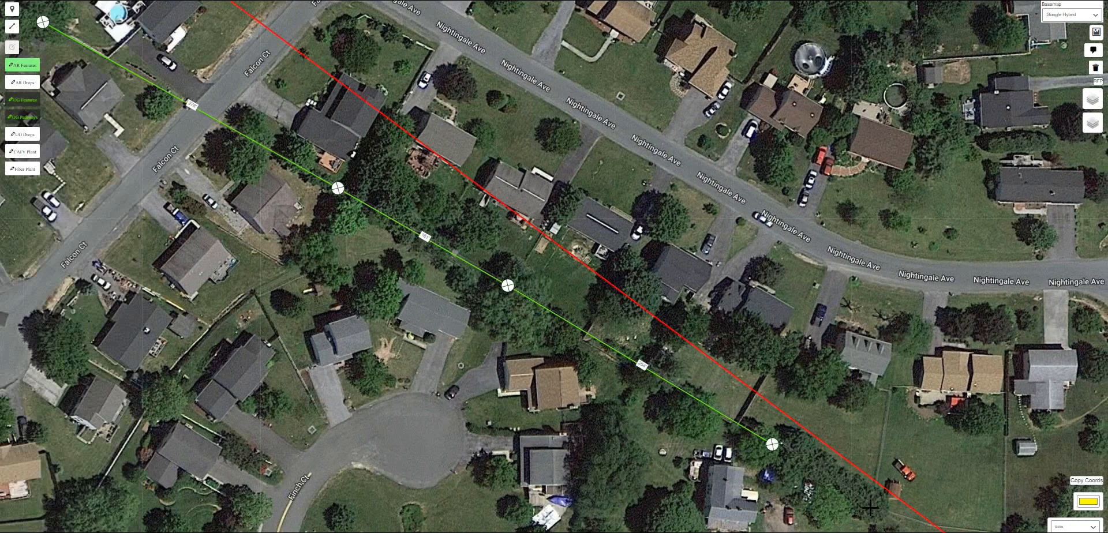
drag(870, 508, 611, 392)
scroll(792, 509, up, 2)
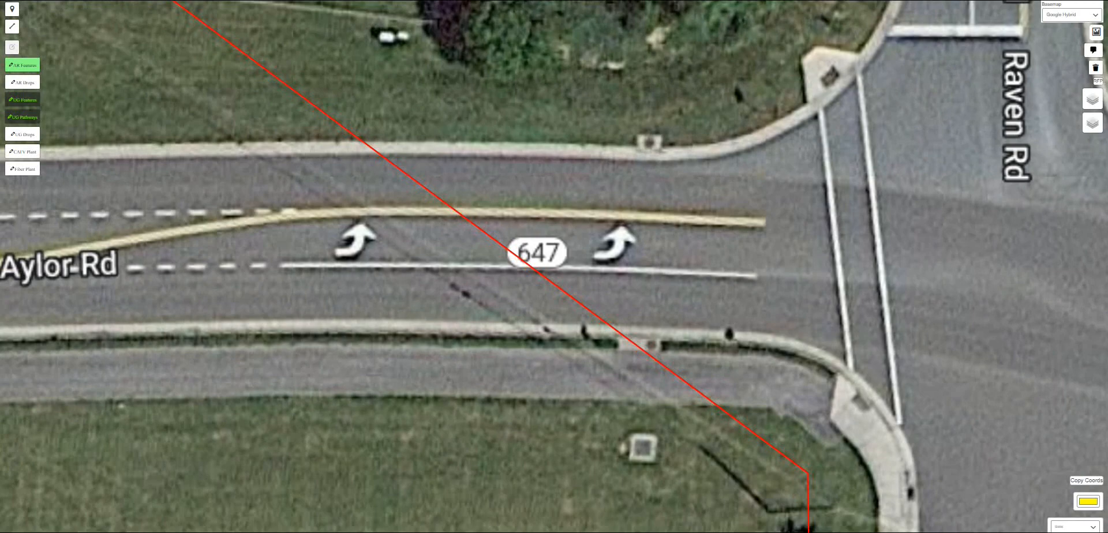
click(769, 512)
scroll(779, 294, down, 2)
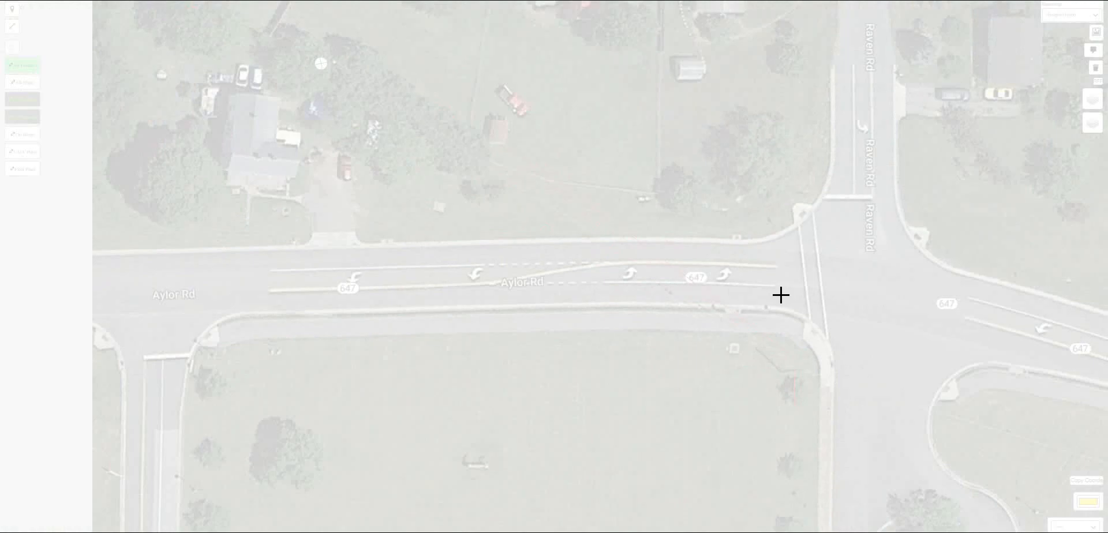
click(987, 73)
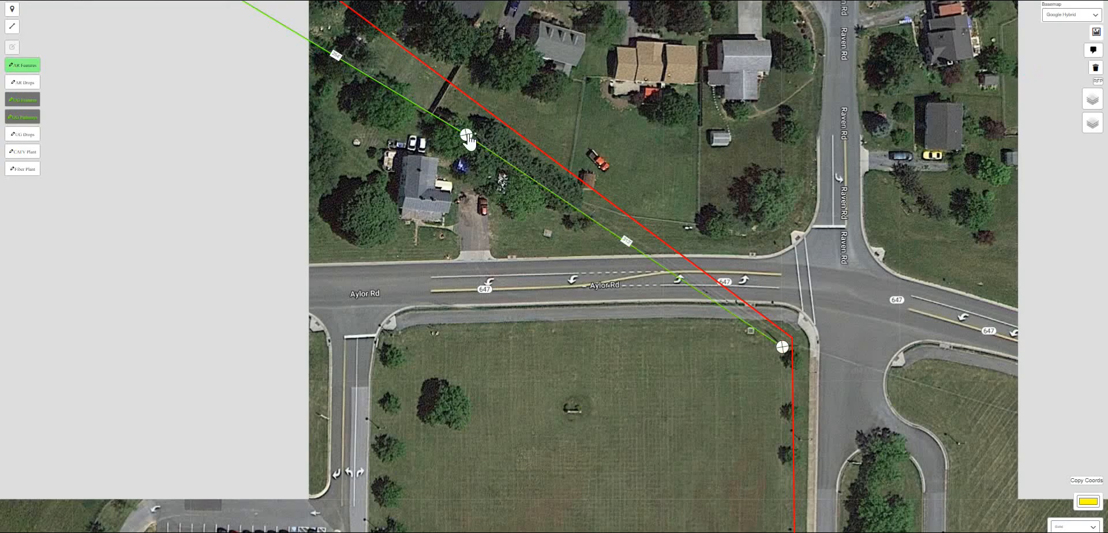
- Finish the SA Features pole line drawing
click(466, 135)
click(28, 67)
drag(501, 228, 641, 350)
scroll(551, 263, down, 1)
drag(551, 264, 593, 374)
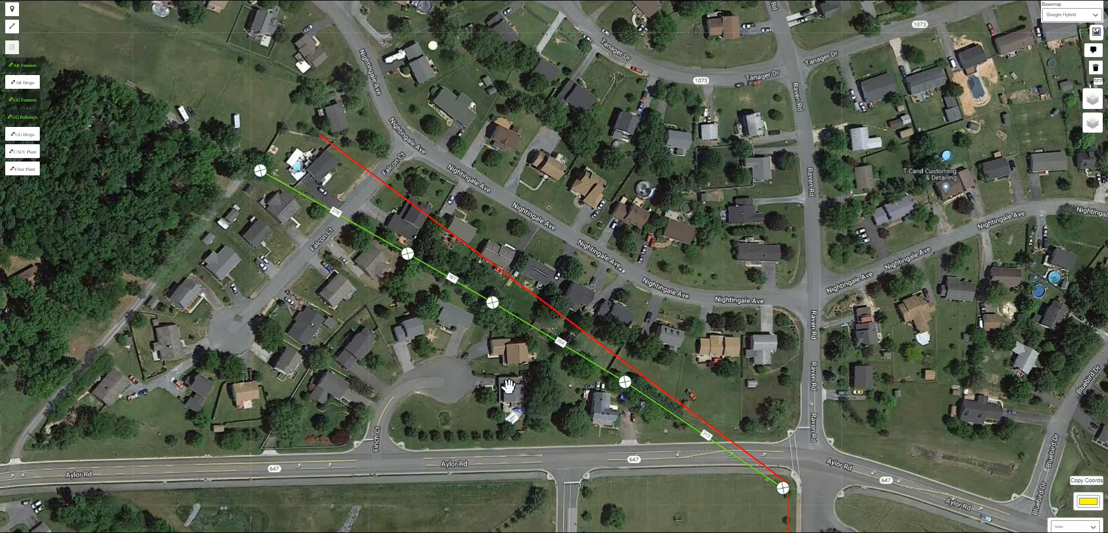
- Turn on STA# Tags and give the first pole the station tag 01
mouse_move(1090, 101)
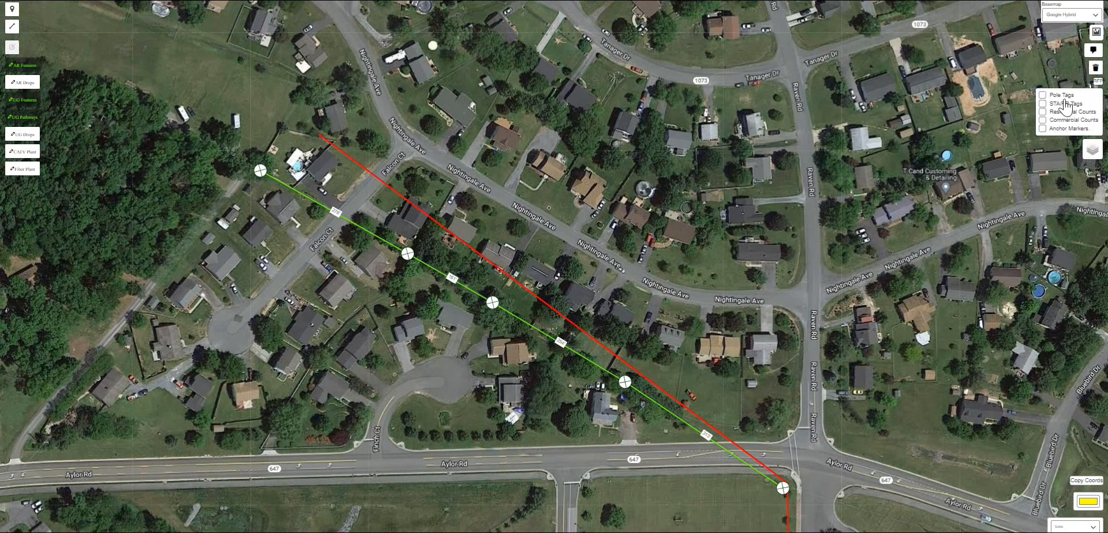
click(1046, 104)
click(260, 171)
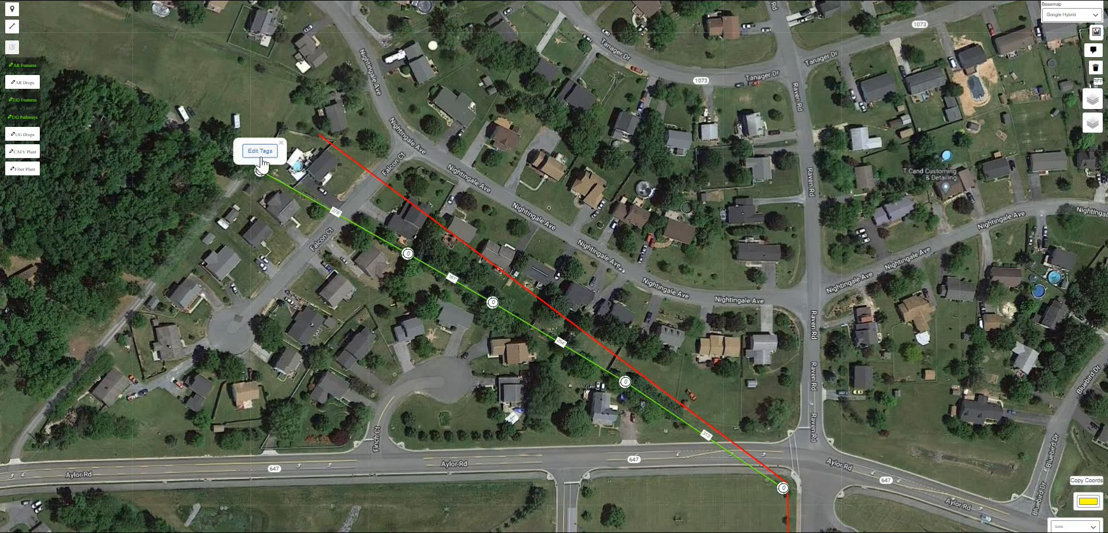
text(1)
click(260, 137)
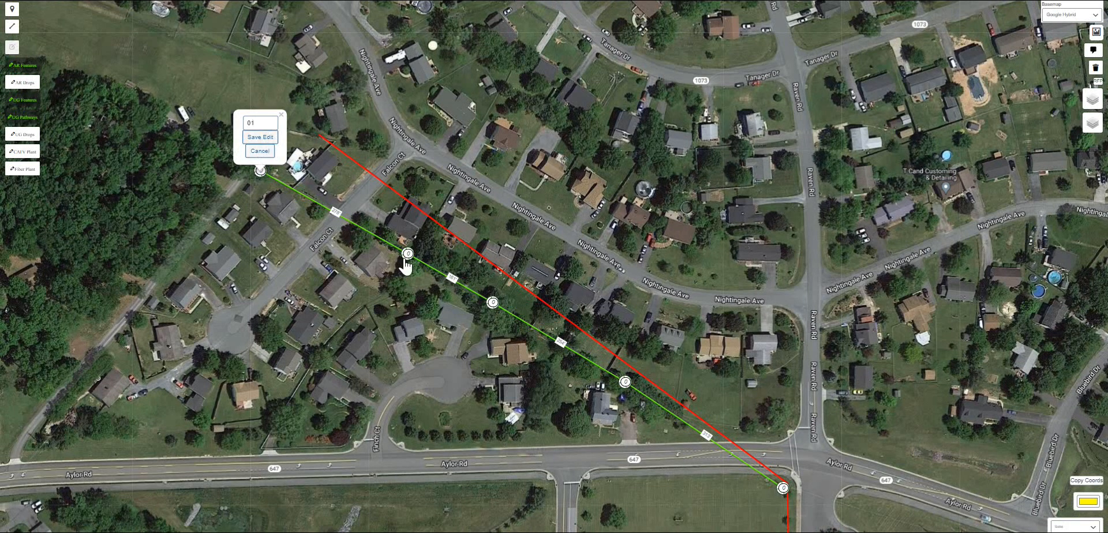
- Tag the remaining poles with station numbers 02 through 05 along the line
click(407, 253)
text(2)
click(407, 220)
click(492, 303)
click(492, 268)
click(624, 382)
text(4)
click(625, 348)
click(783, 487)
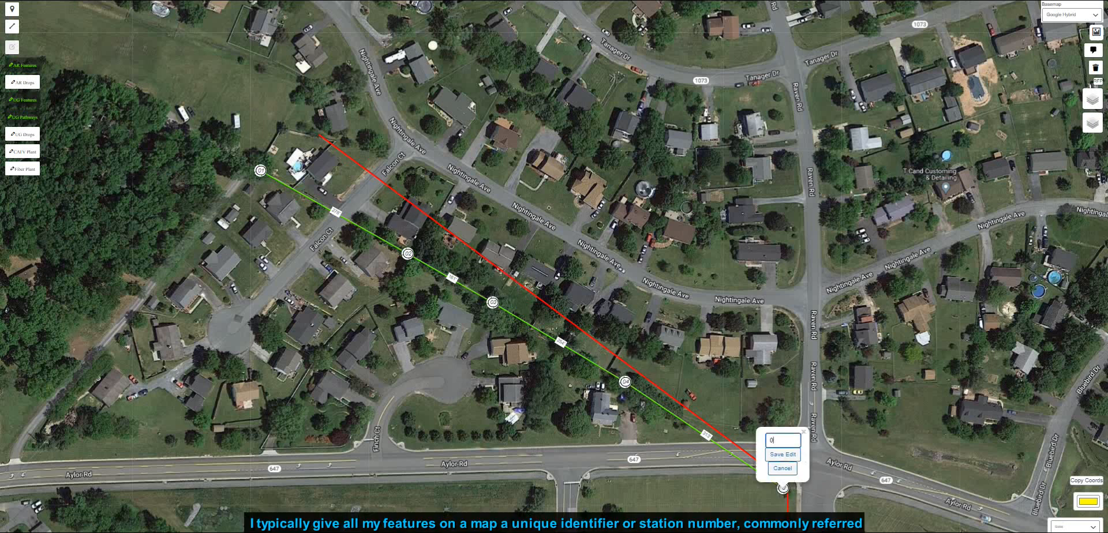
click(782, 455)
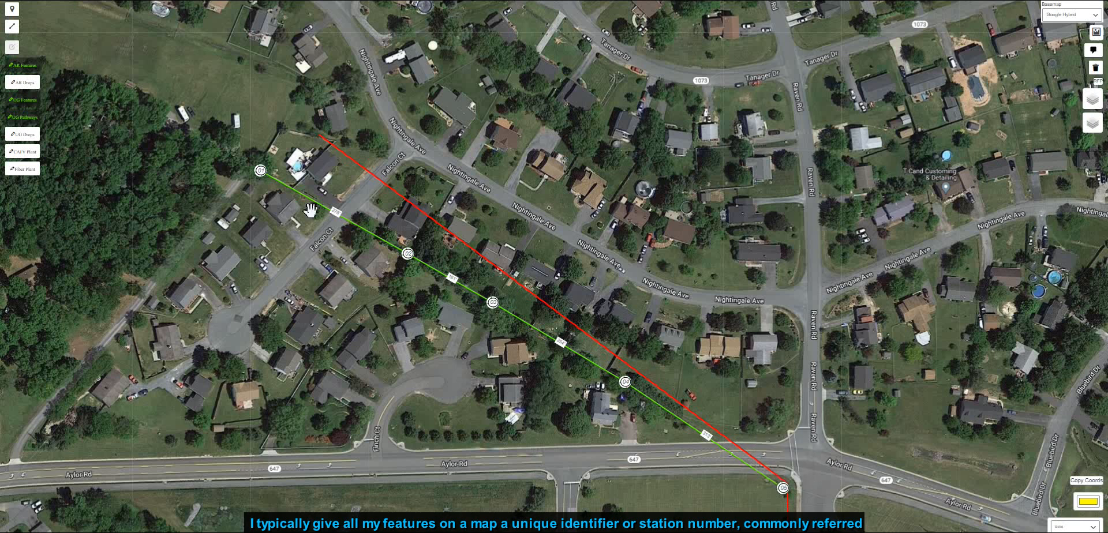
click(260, 171)
click(408, 254)
click(623, 372)
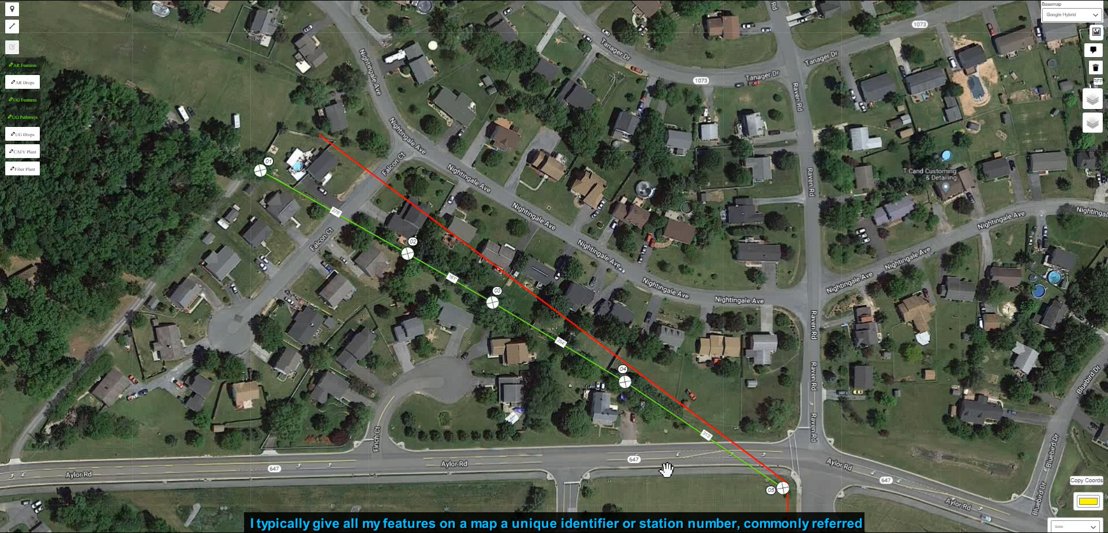
- Switch the basemap to Esri Imagery (Clarity)
scroll(346, 230, up, 1)
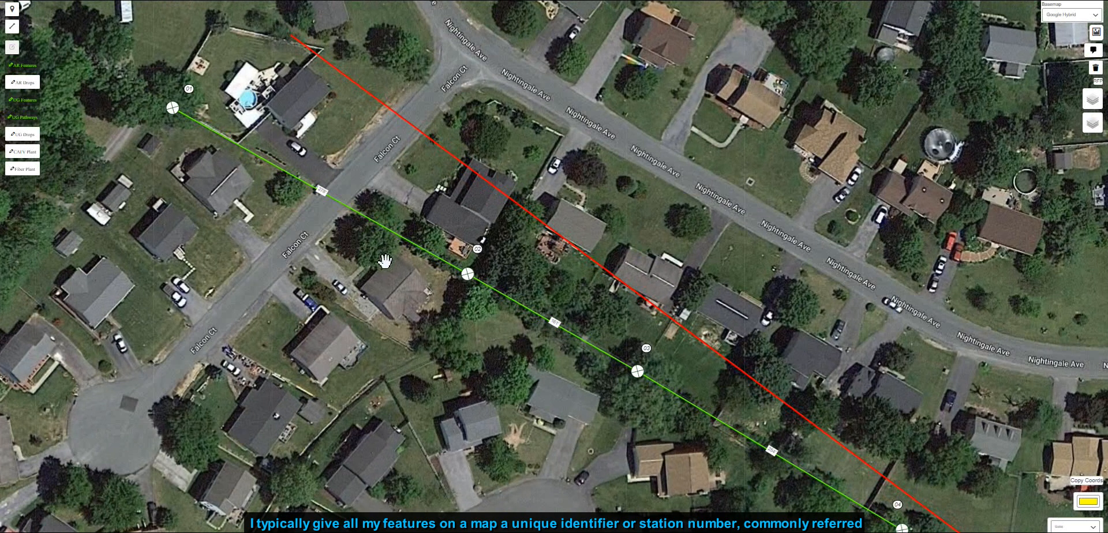
click(1070, 15)
click(1067, 50)
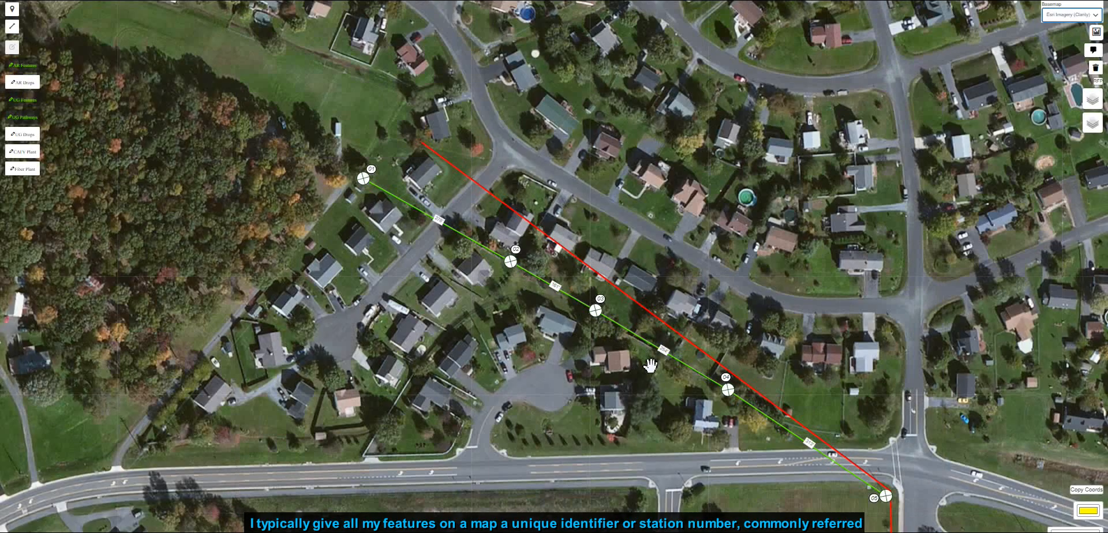
- Switch the basemap to Google Roadmap
drag(747, 445, 679, 369)
click(1068, 18)
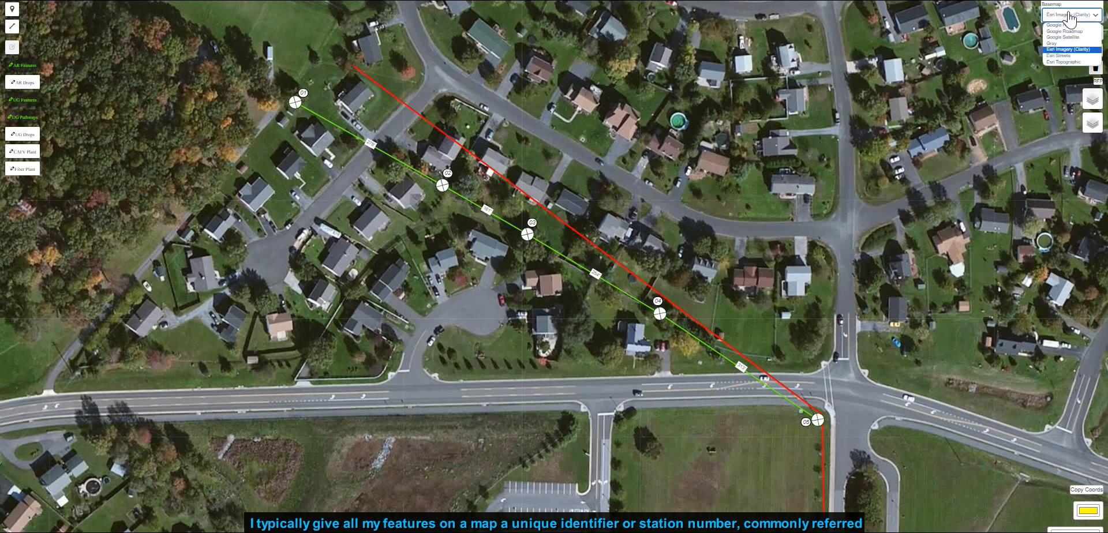
click(1067, 31)
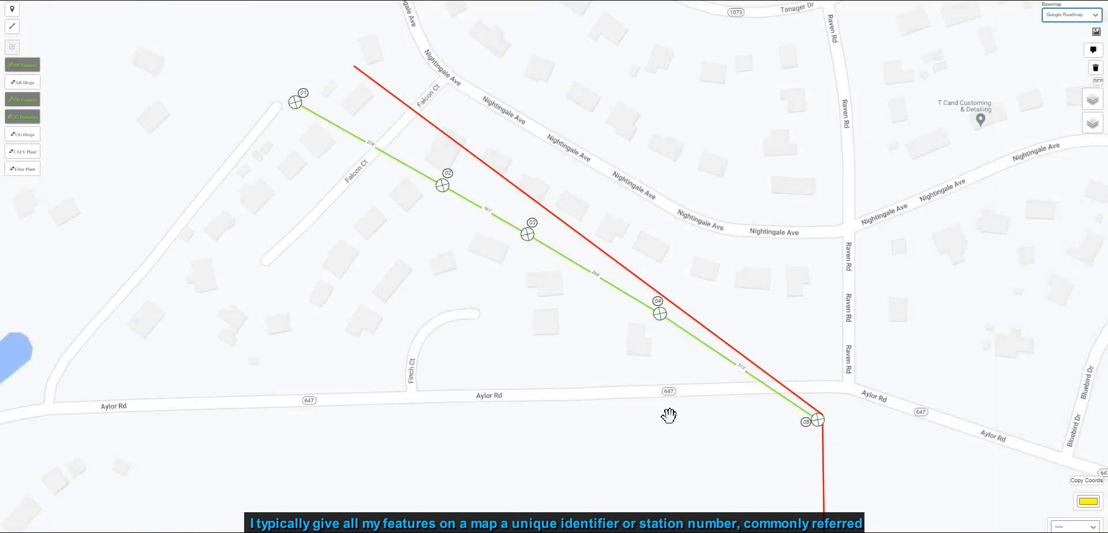
- Switch the basemap to Google Satellite
click(1072, 19)
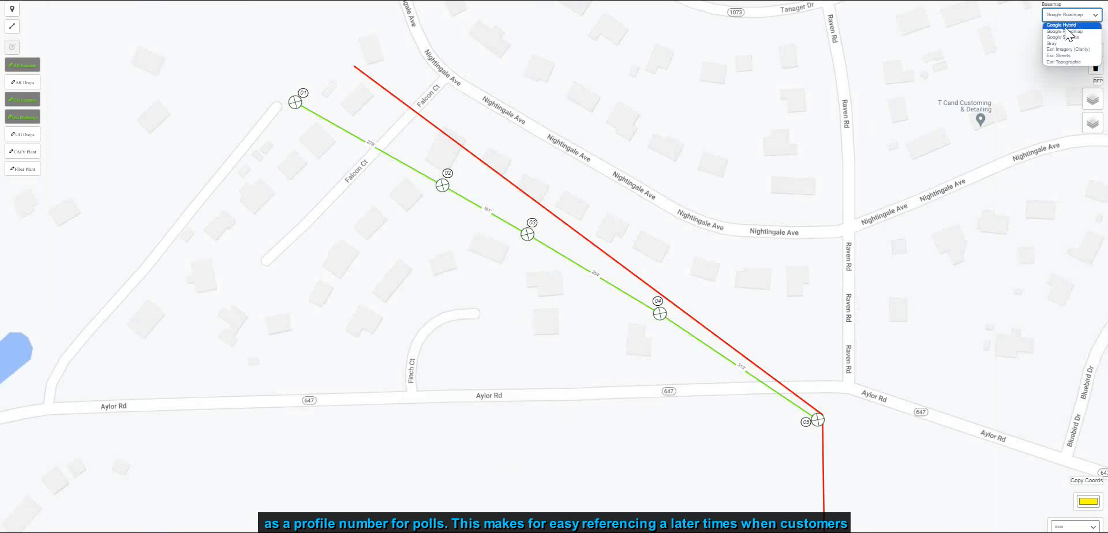
click(1067, 38)
drag(833, 458, 615, 298)
scroll(614, 299, up, 3)
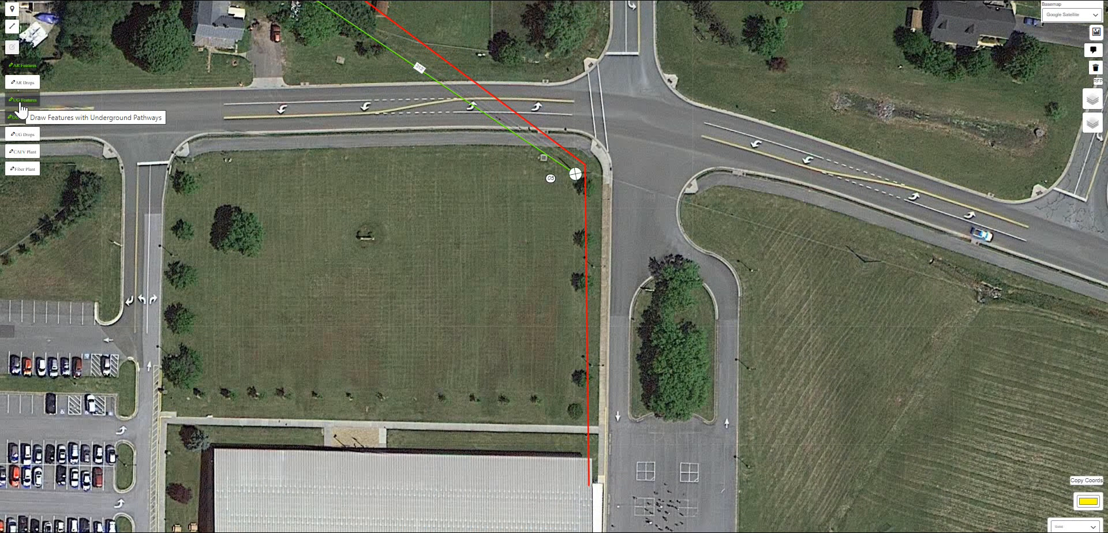
- Place an underground riser feature where the route ends beside the school building
drag(481, 362, 346, 252)
scroll(454, 367, up, 3)
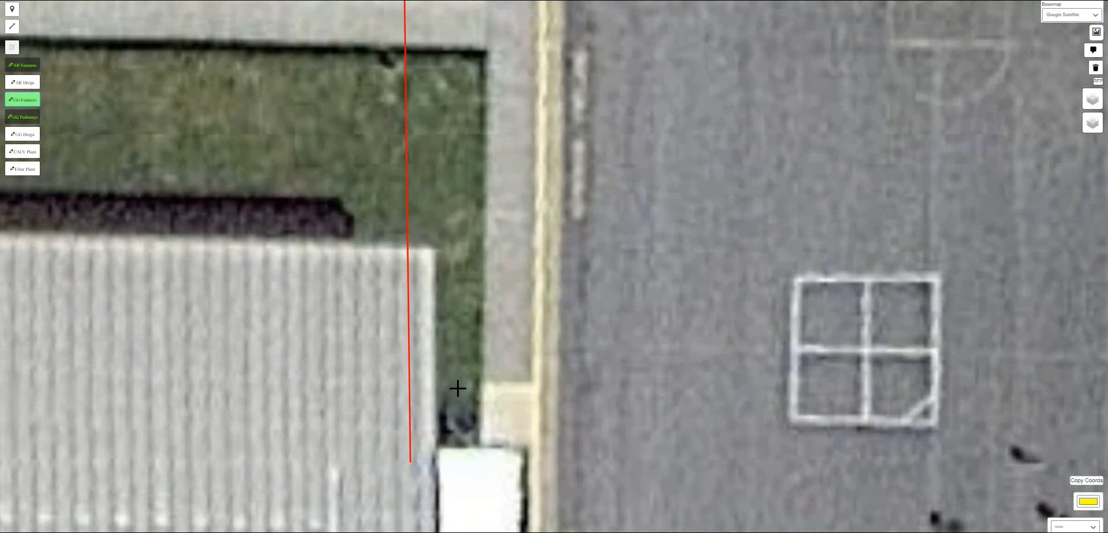
scroll(446, 443, down, 3)
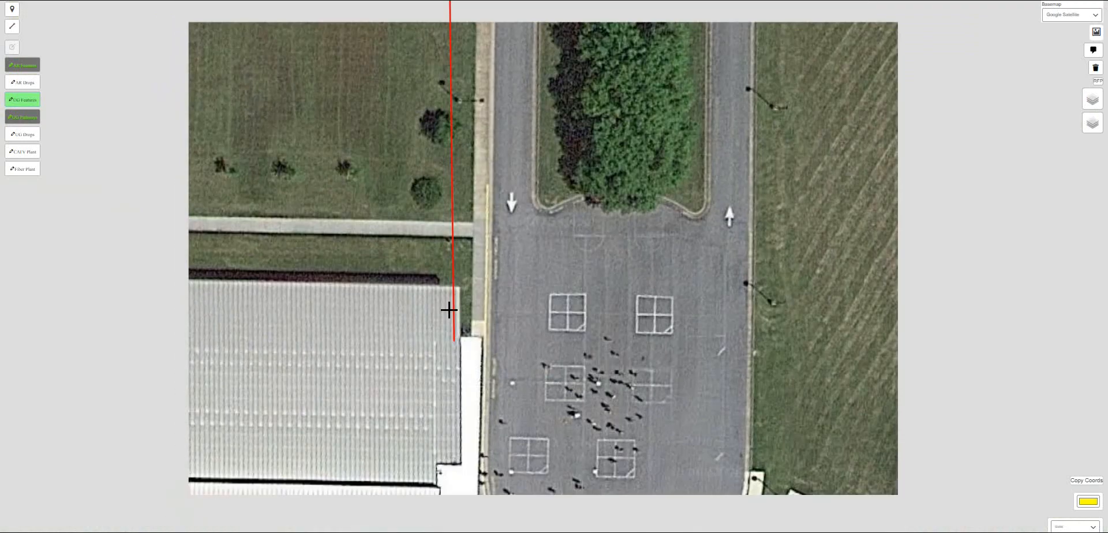
scroll(448, 307, up, 3)
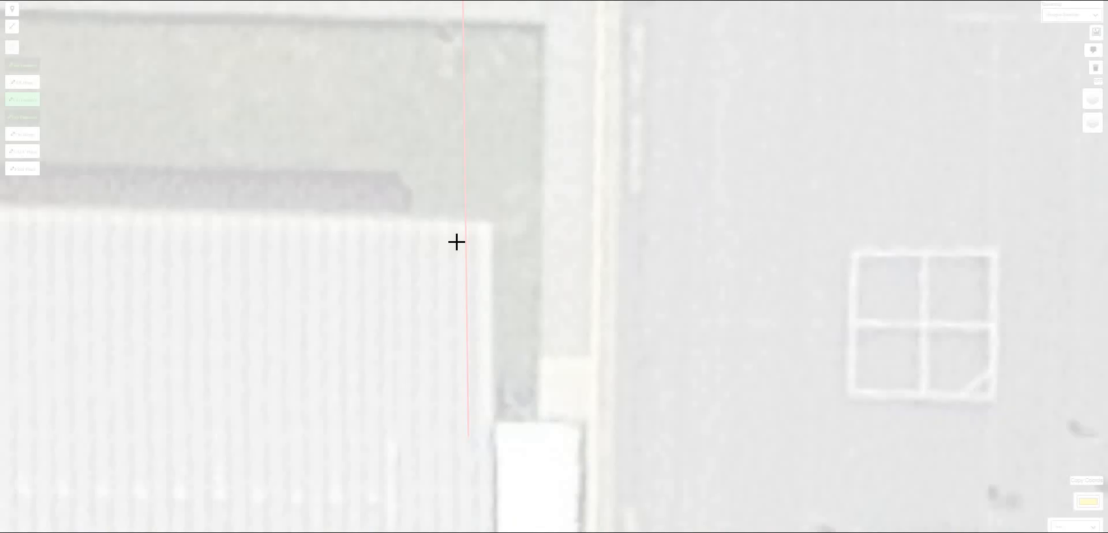
click(455, 243)
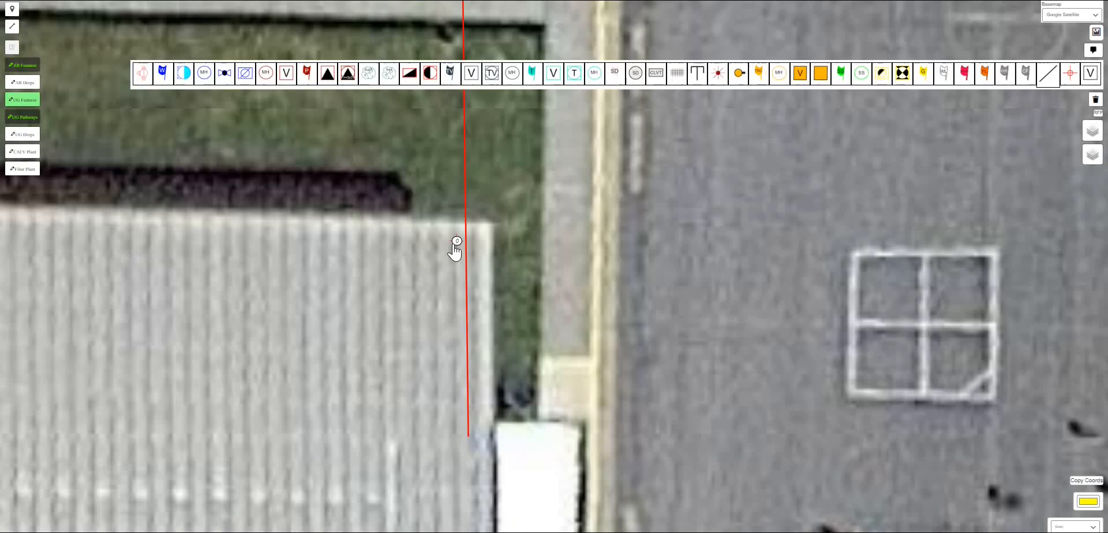
click(429, 73)
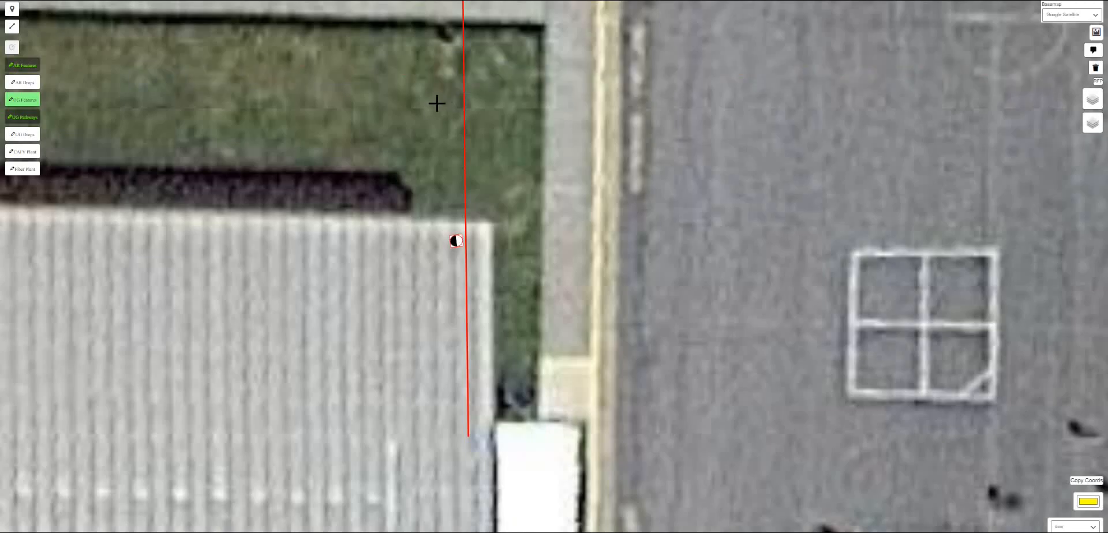
- Rotate the riser feature three increments
scroll(456, 99, down, 4)
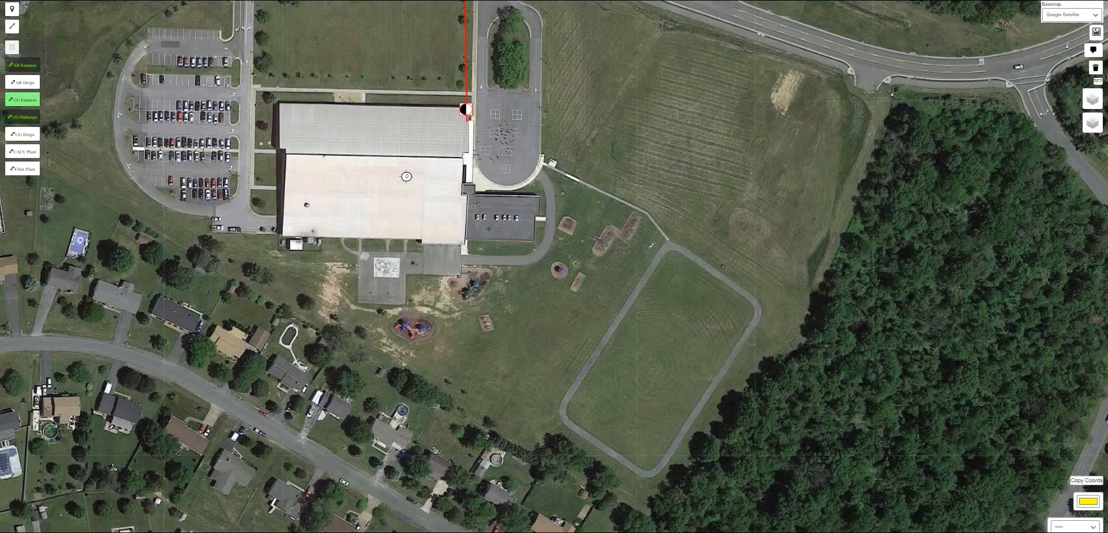
scroll(465, 3, up, 4)
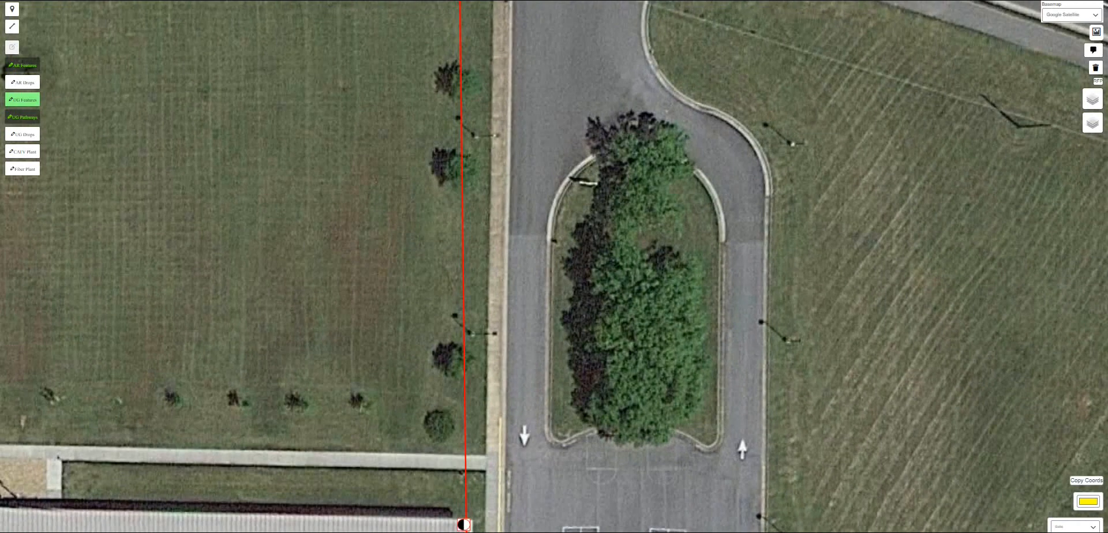
click(22, 104)
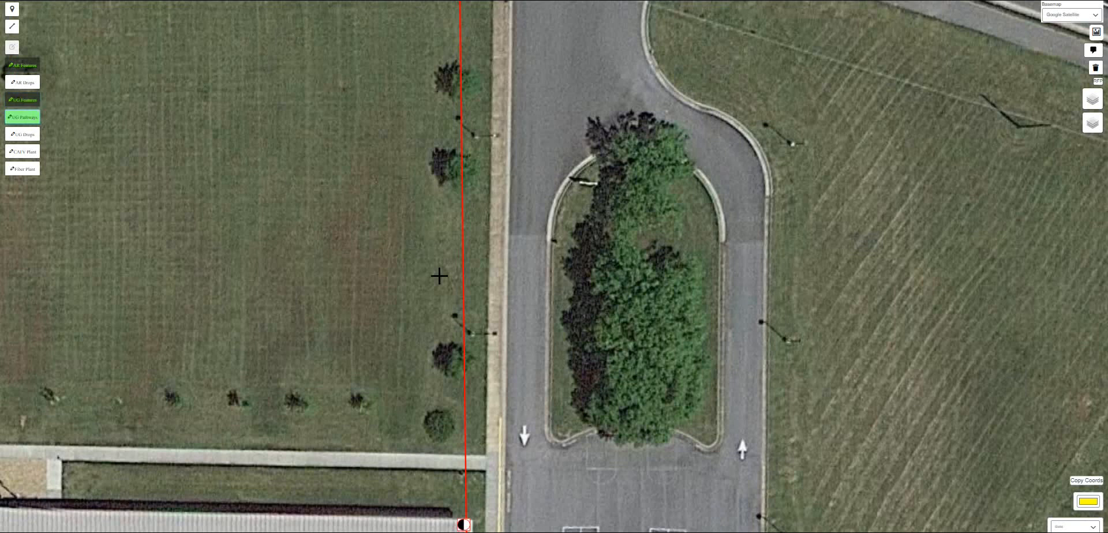
click(18, 111)
click(463, 510)
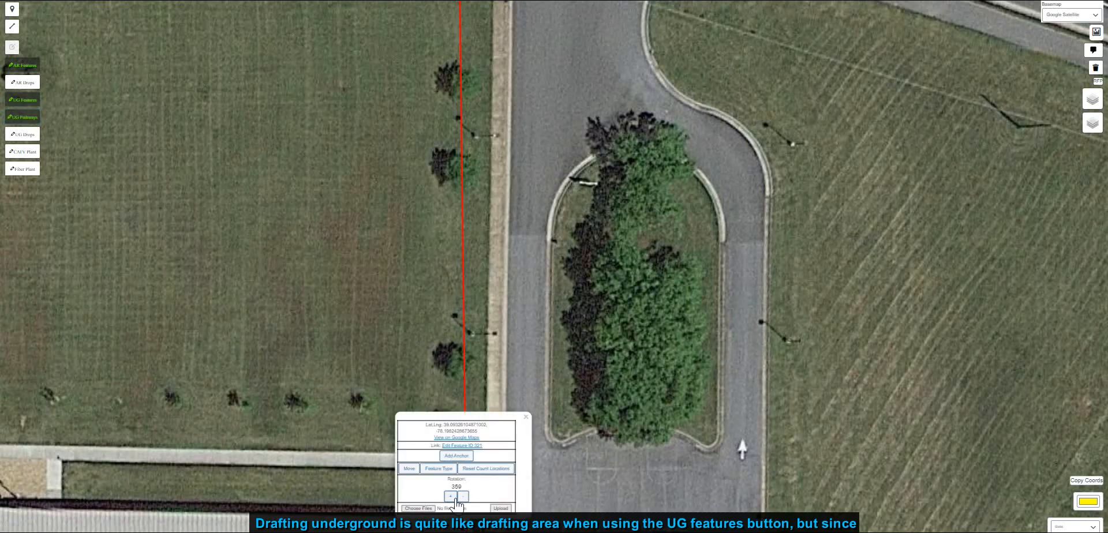
click(464, 499)
click(464, 499)
click(464, 499)
click(464, 499)
click(464, 499)
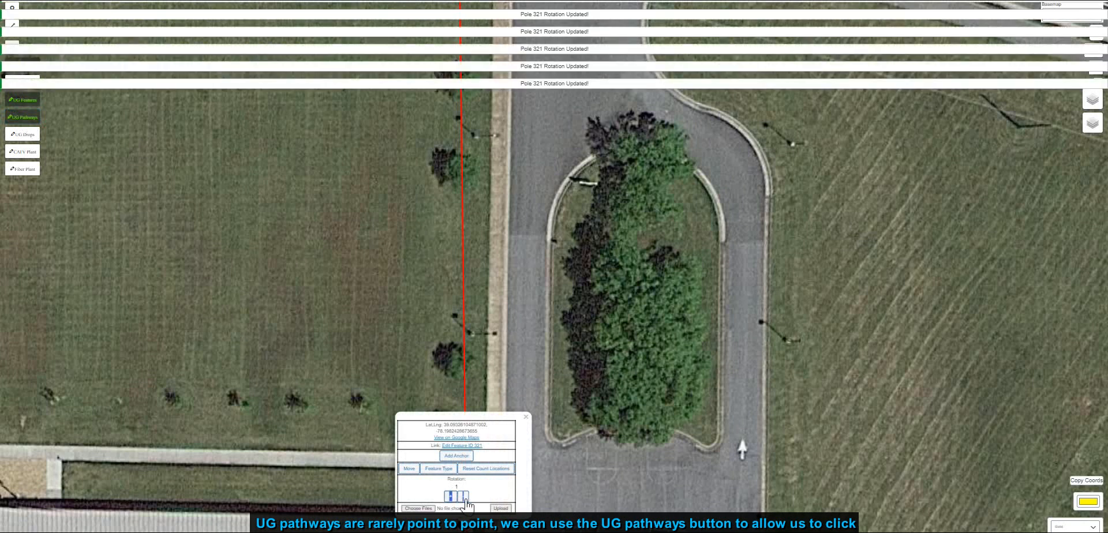
click(526, 417)
- Draw an underground pathway from the last pole along the road edge down to the riser
click(29, 119)
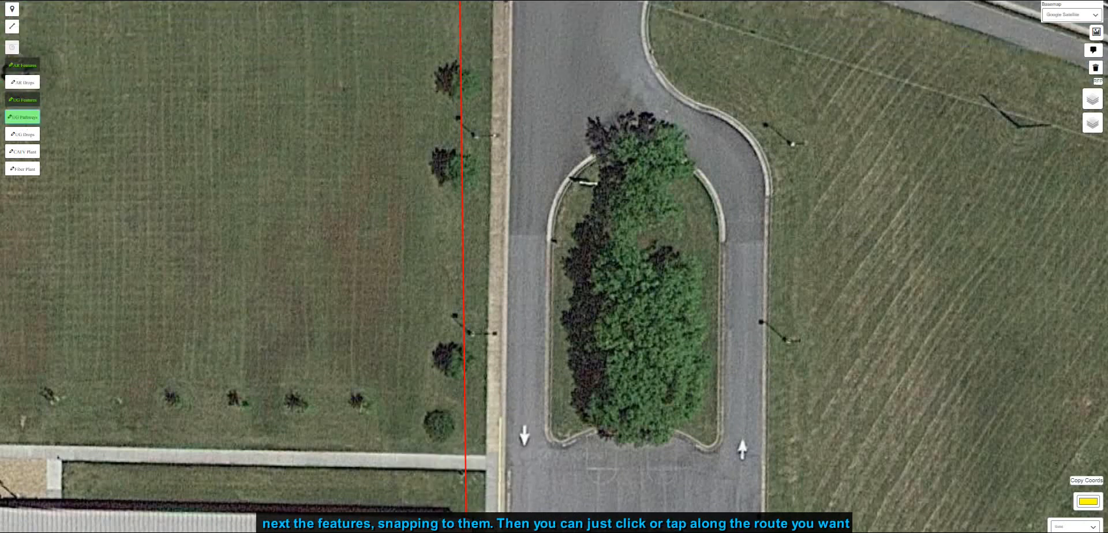
drag(472, 223, 480, 425)
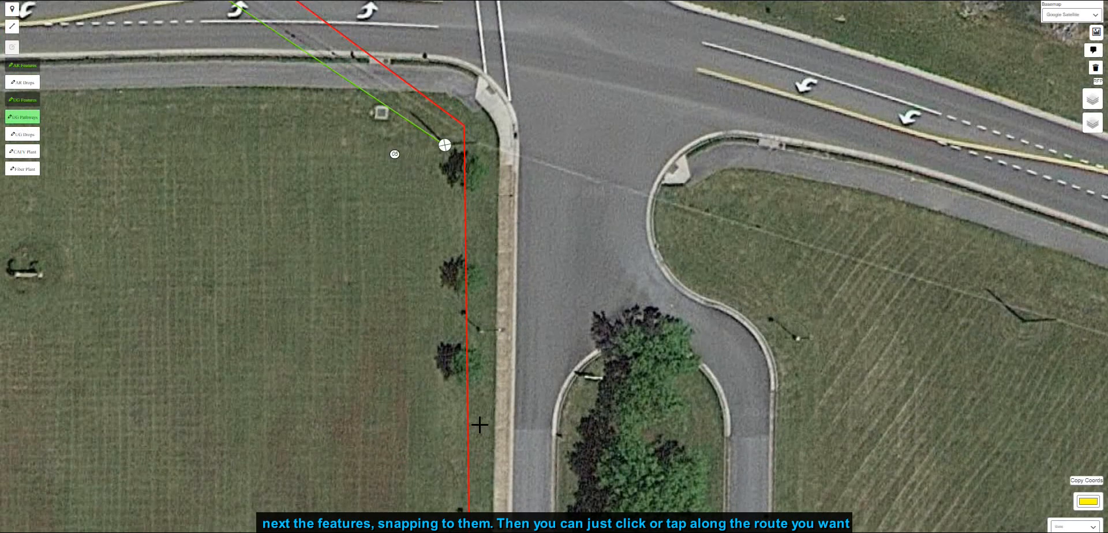
scroll(472, 164, up, 2)
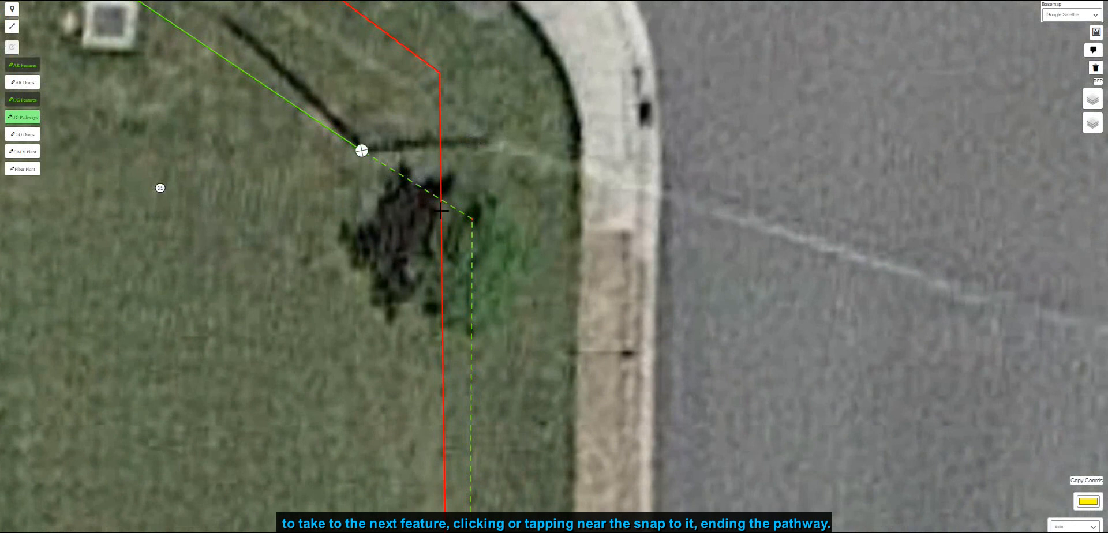
scroll(441, 211, down, 2)
scroll(420, 241, down, 2)
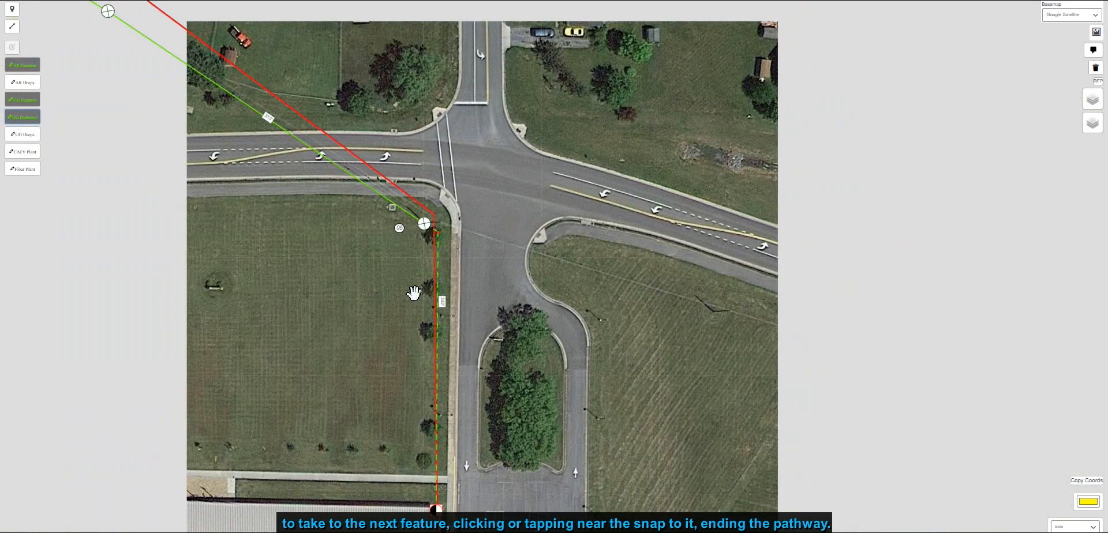
drag(422, 337, 447, 239)
scroll(450, 236, up, 2)
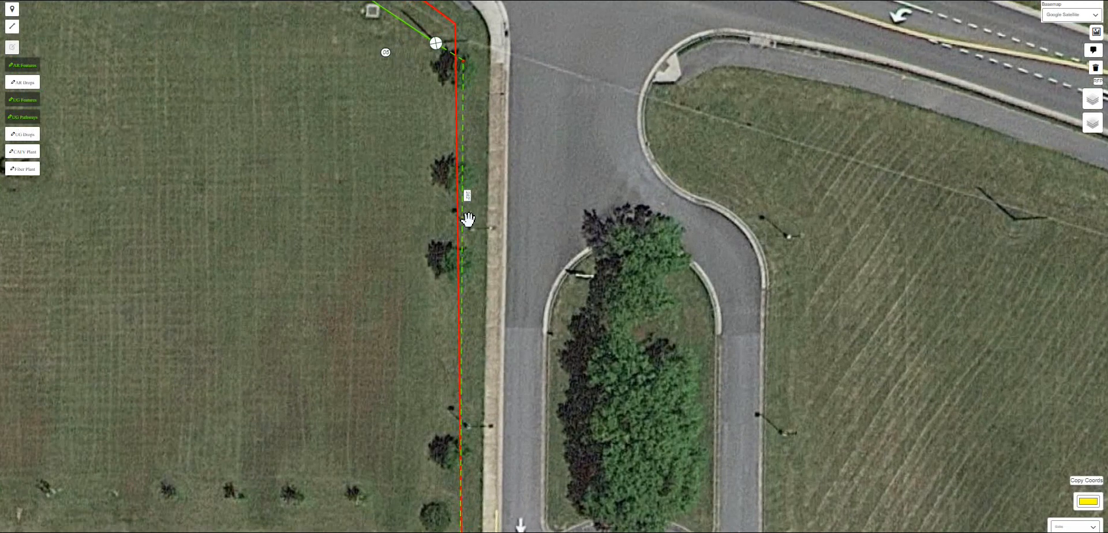
scroll(466, 233, down, 1)
scroll(478, 204, up, 1)
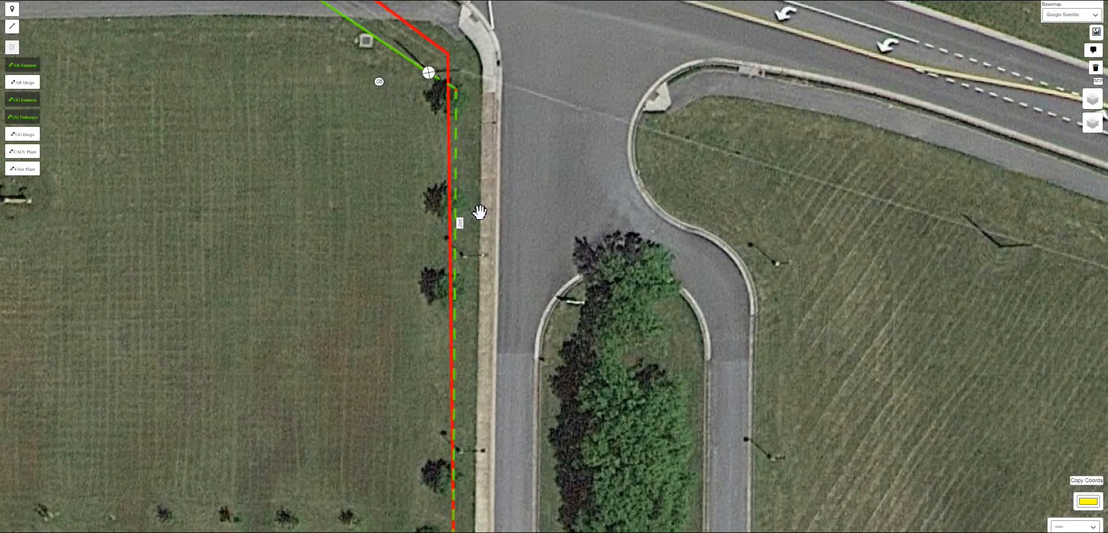
scroll(462, 105, down, 1)
scroll(467, 102, up, 1)
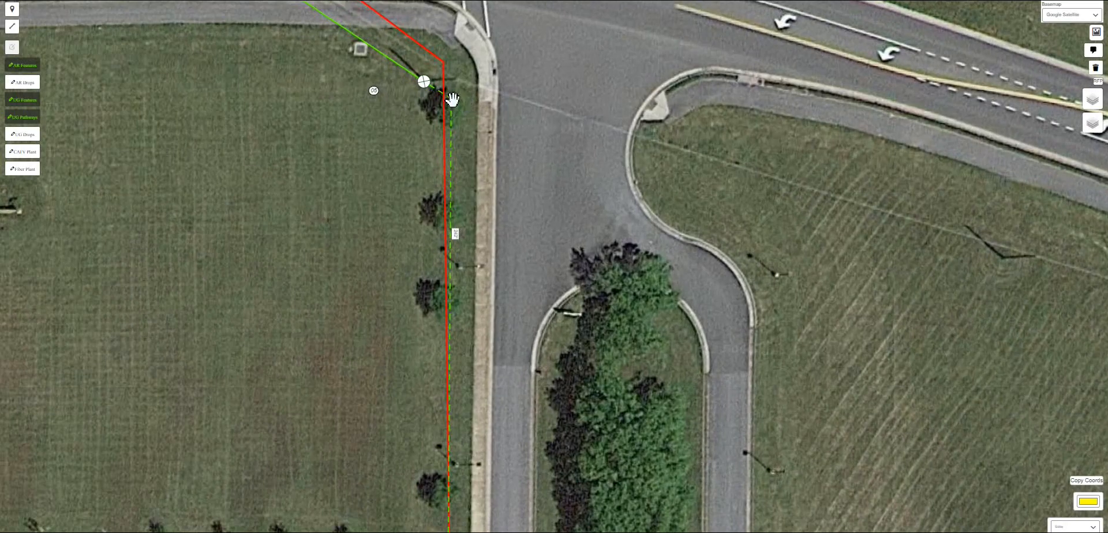
click(451, 99)
click(450, 50)
scroll(456, 89, up, 2)
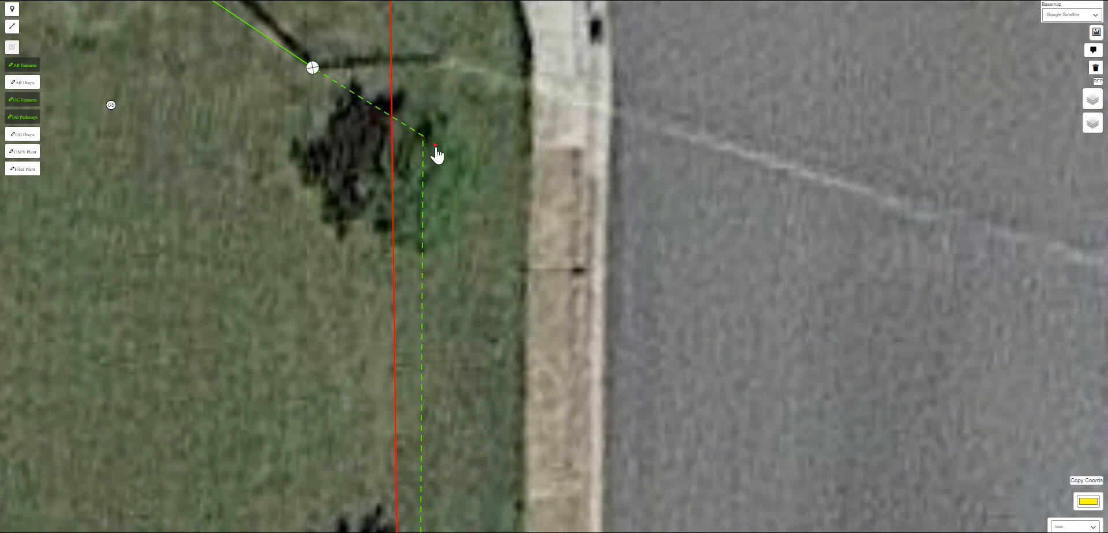
scroll(479, 203, down, 4)
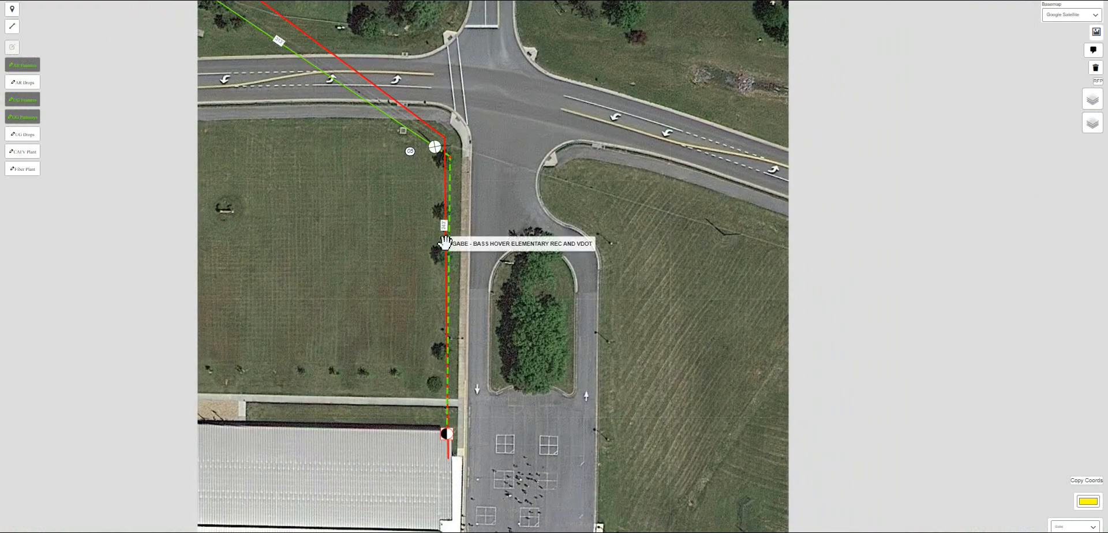
- Set the drawing color to red (255, 0, 0)
drag(446, 229, 451, 255)
drag(513, 165, 593, 272)
scroll(593, 272, down, 1)
drag(607, 210, 681, 292)
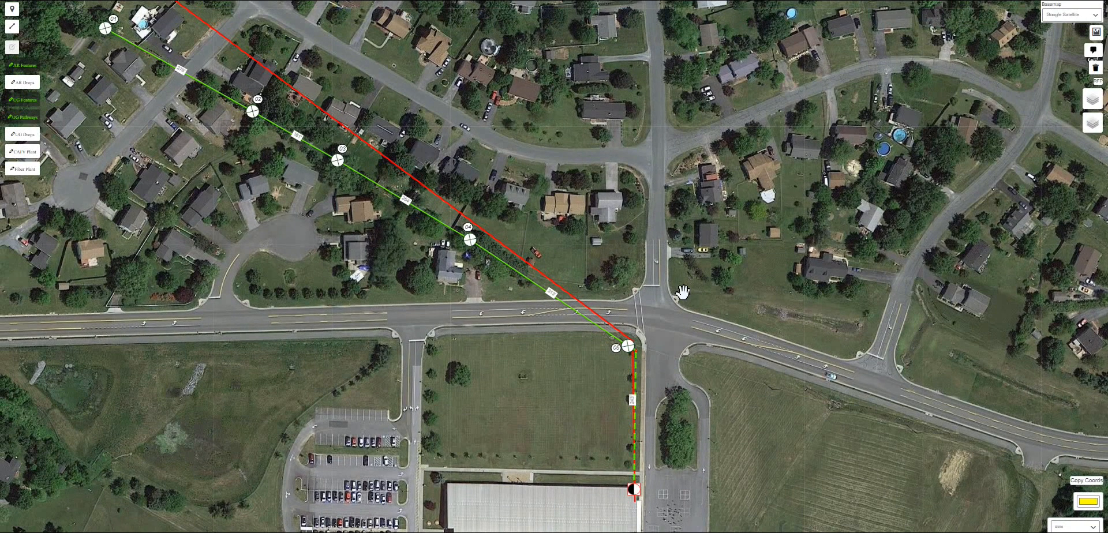
click(1088, 502)
drag(1061, 454, 1093, 454)
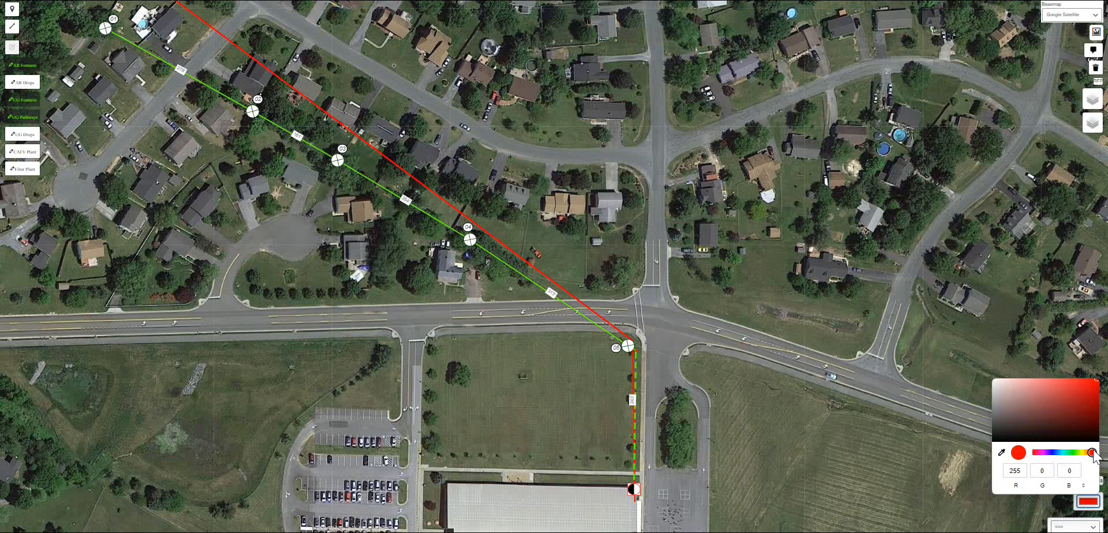
click(1062, 171)
- Hide the BASS-HOVER-ELEMENTARY.kmz route layer
mouse_move(1085, 128)
click(999, 120)
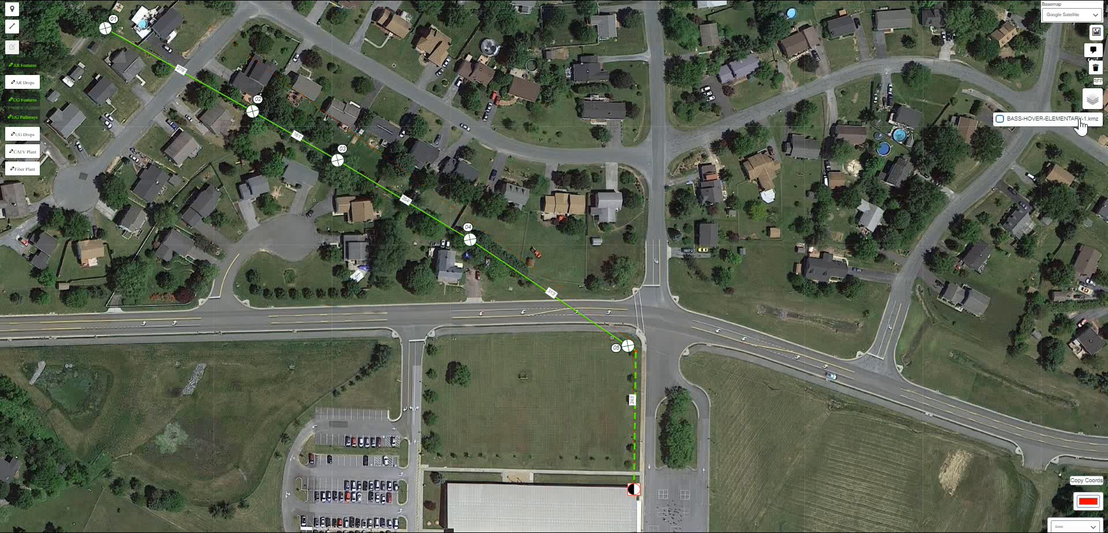
drag(506, 347, 515, 334)
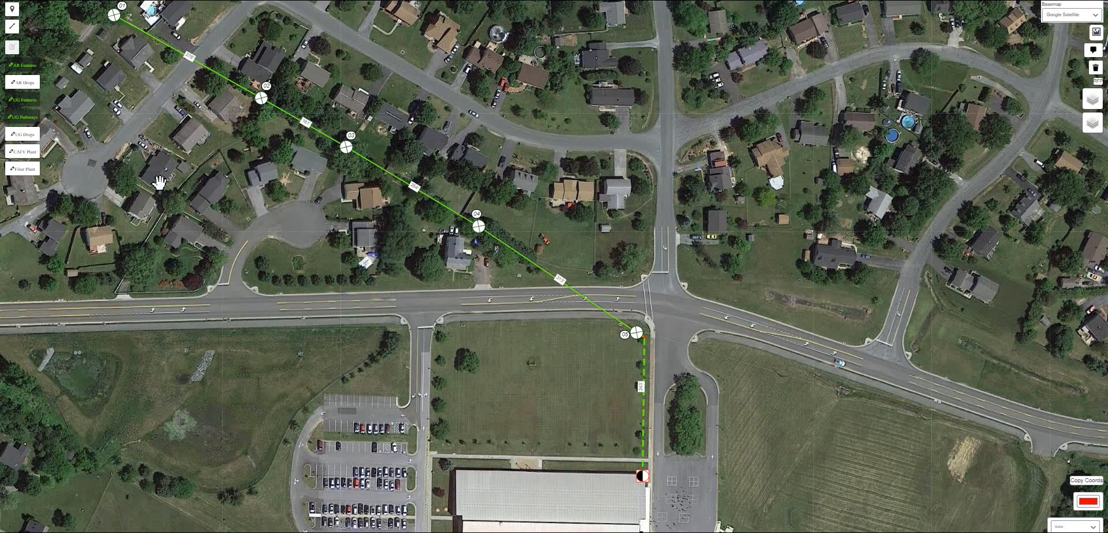
- Draw a red leader line from the last pole into the school field and add the note RISER 25' at its end
click(13, 31)
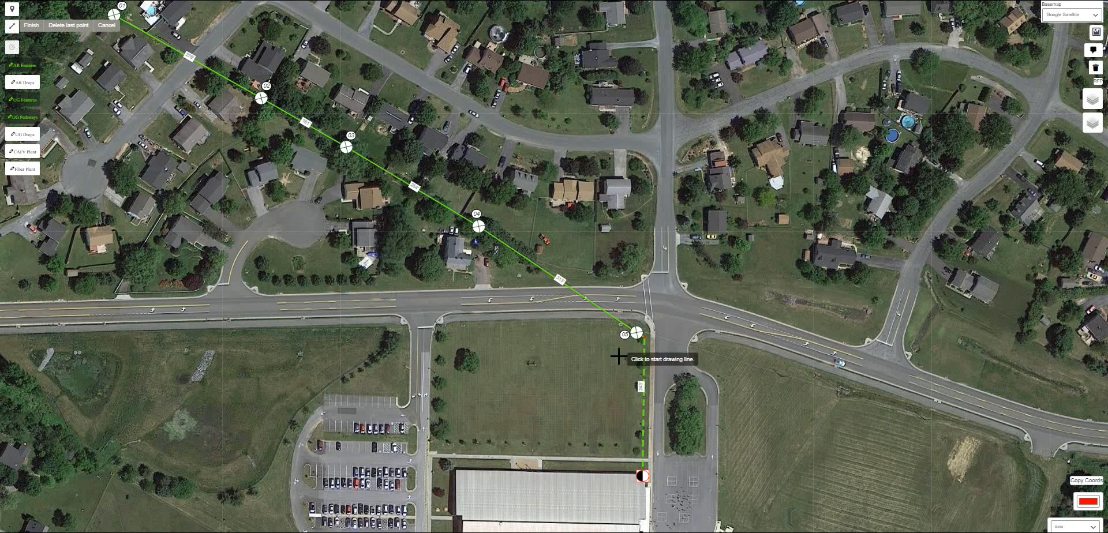
double_click(562, 395)
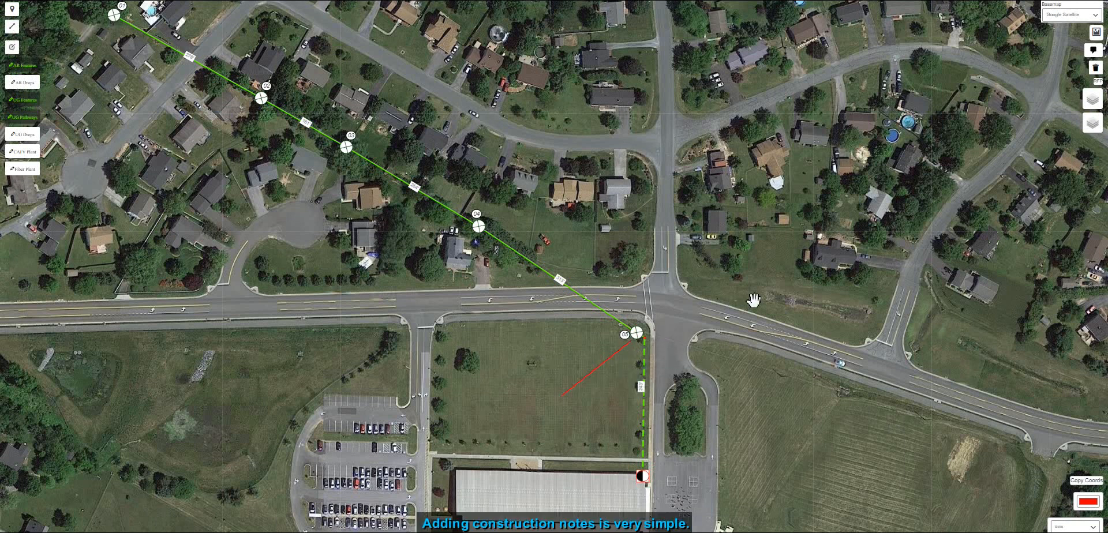
click(1092, 52)
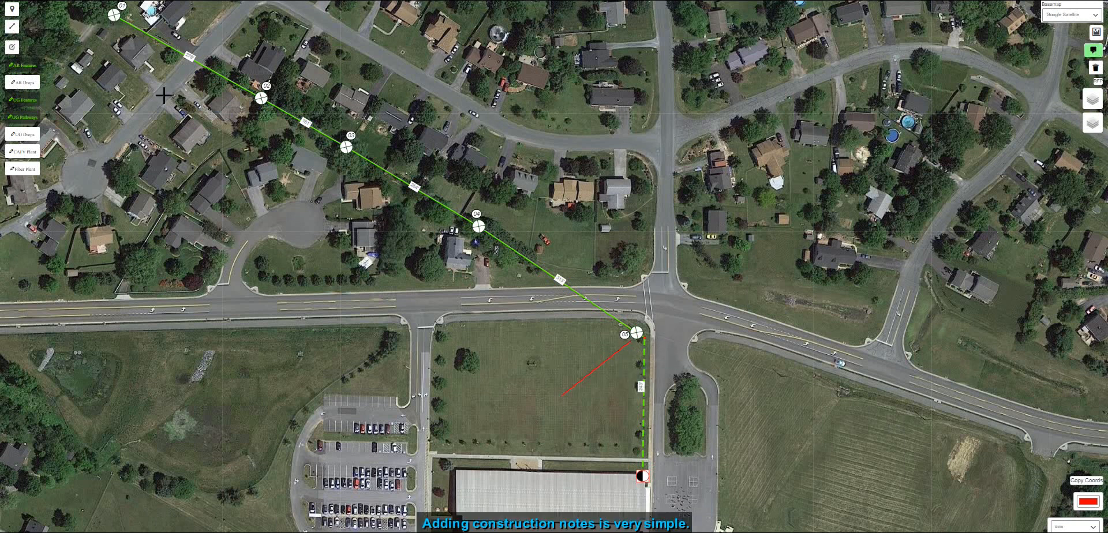
click(560, 397)
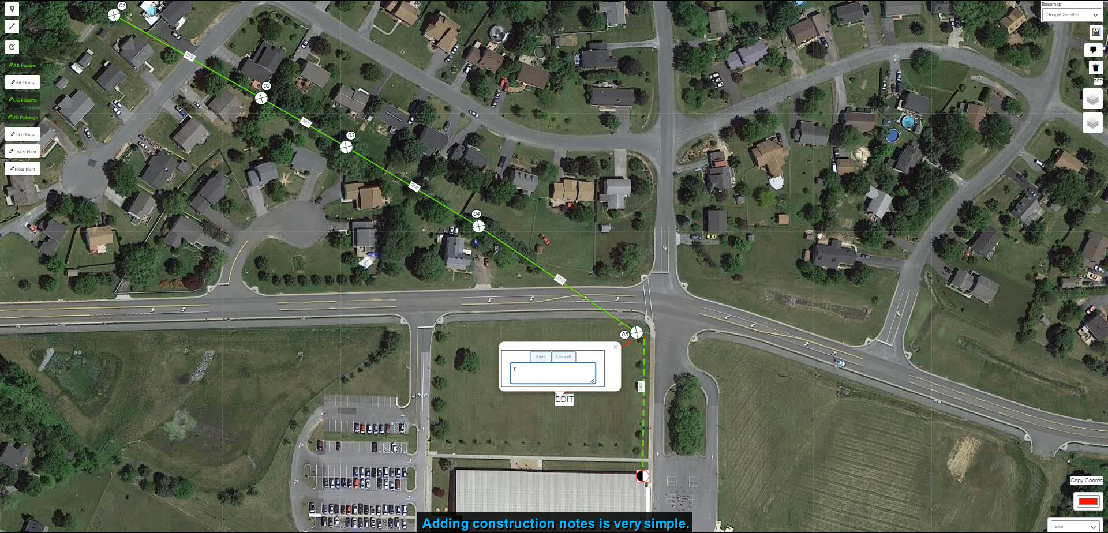
text(RISER 25')
click(541, 357)
click(598, 407)
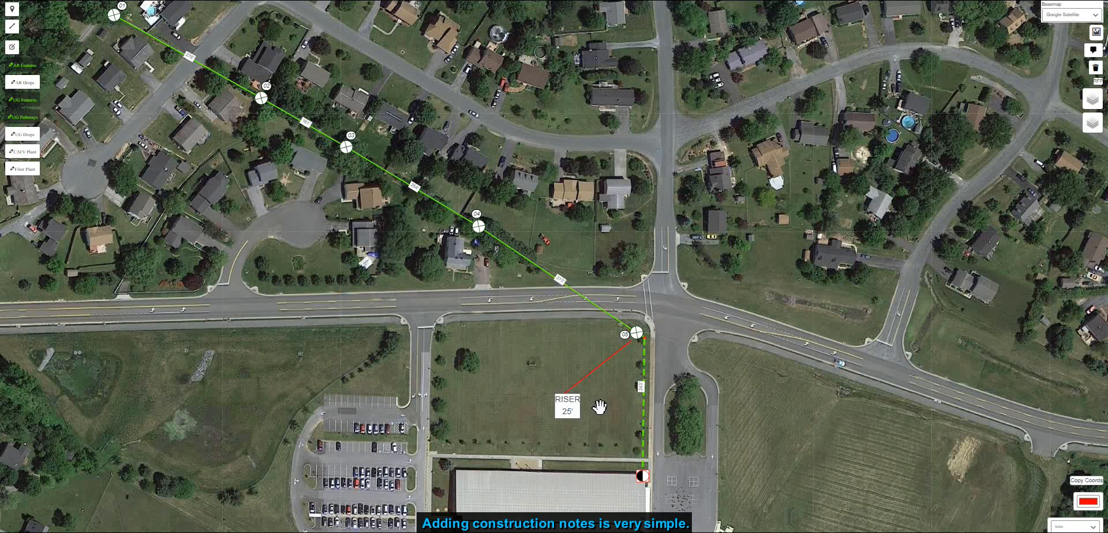
- Add a construction note reading OVERLASH NEW FIBER ALONG EXISTING STRAND AND CABLE. above the houses north of the pole line
drag(500, 350, 589, 393)
drag(721, 464, 620, 440)
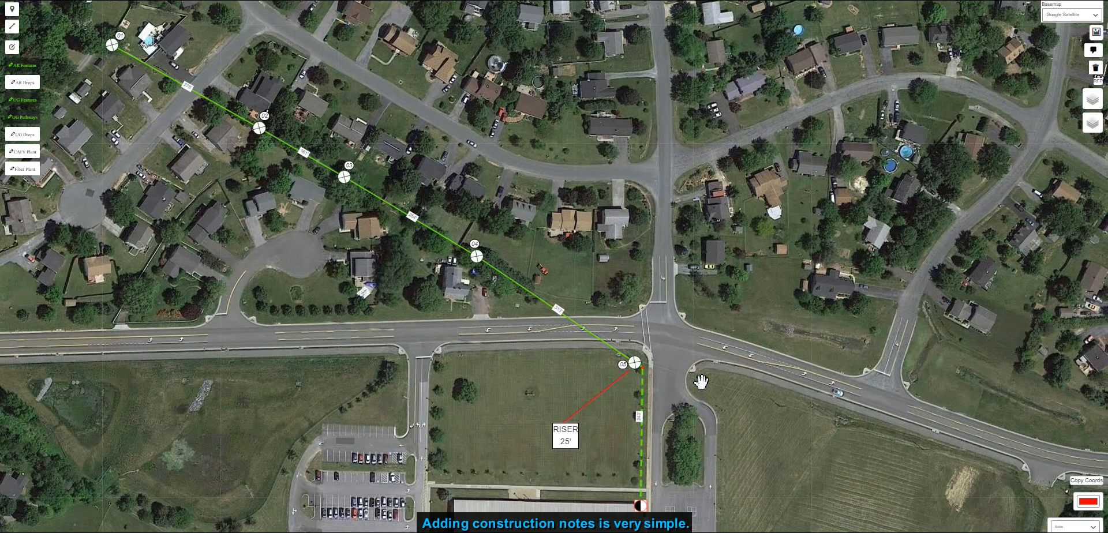
drag(449, 360, 485, 425)
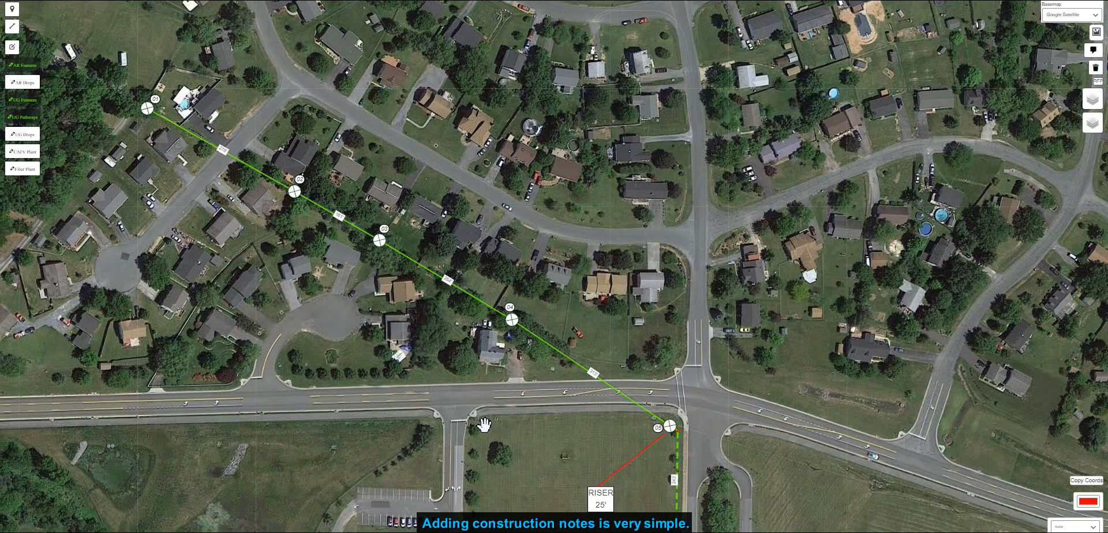
drag(553, 412, 532, 361)
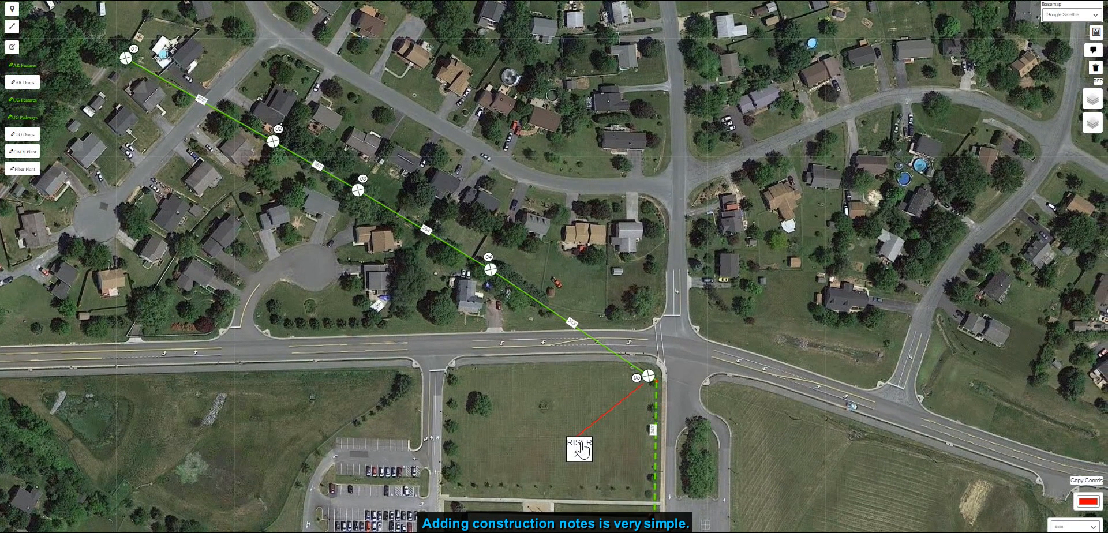
click(1093, 50)
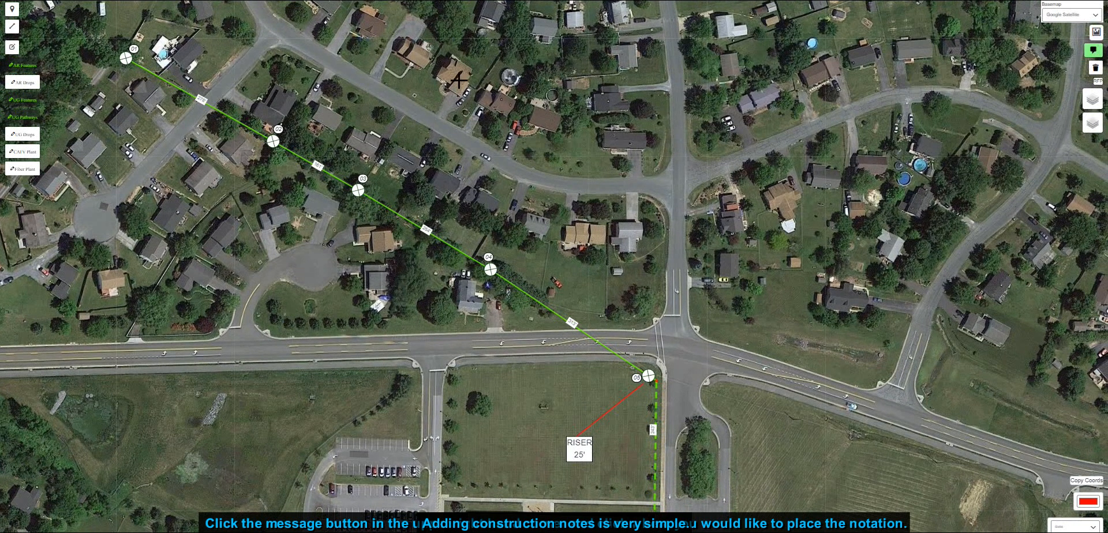
click(434, 80)
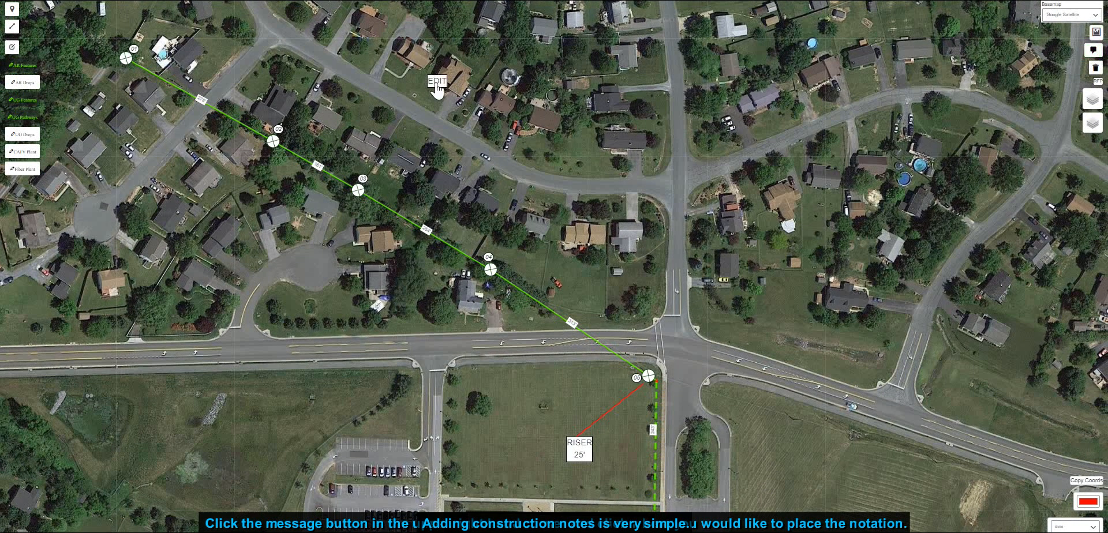
click(437, 83)
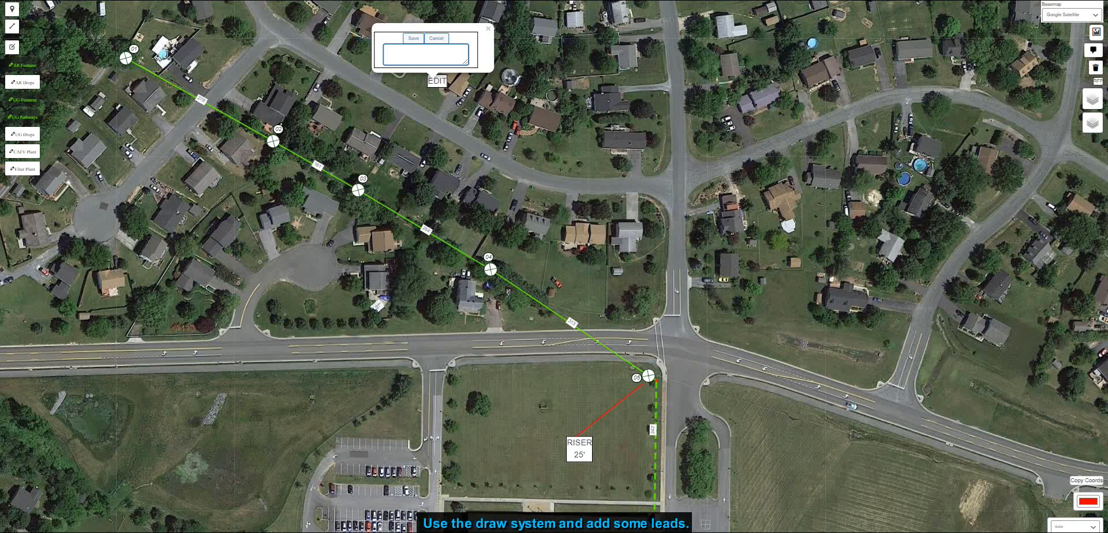
text(OE)
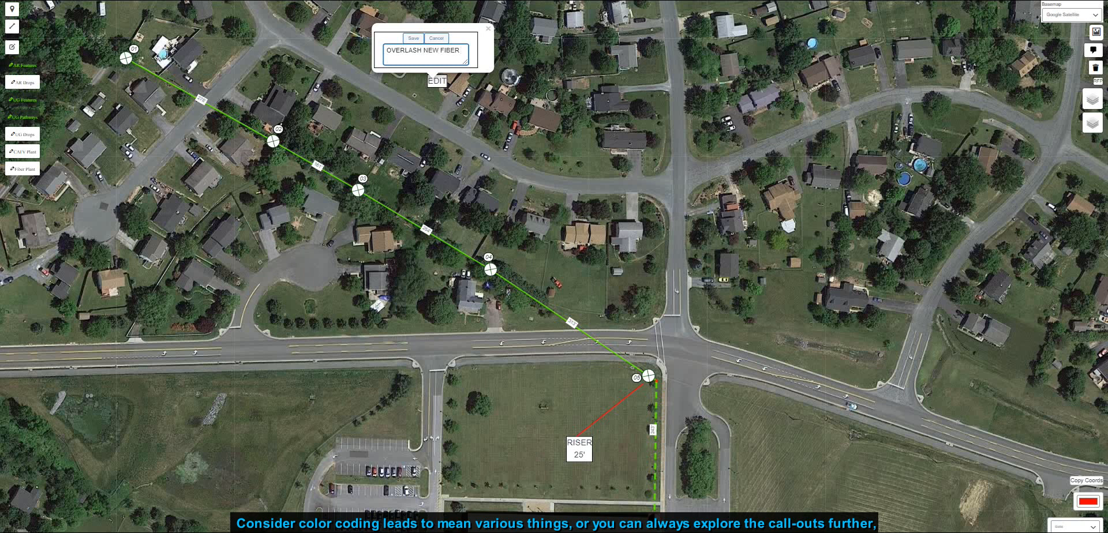
text( EXISTING STRAND AND CABLE.)
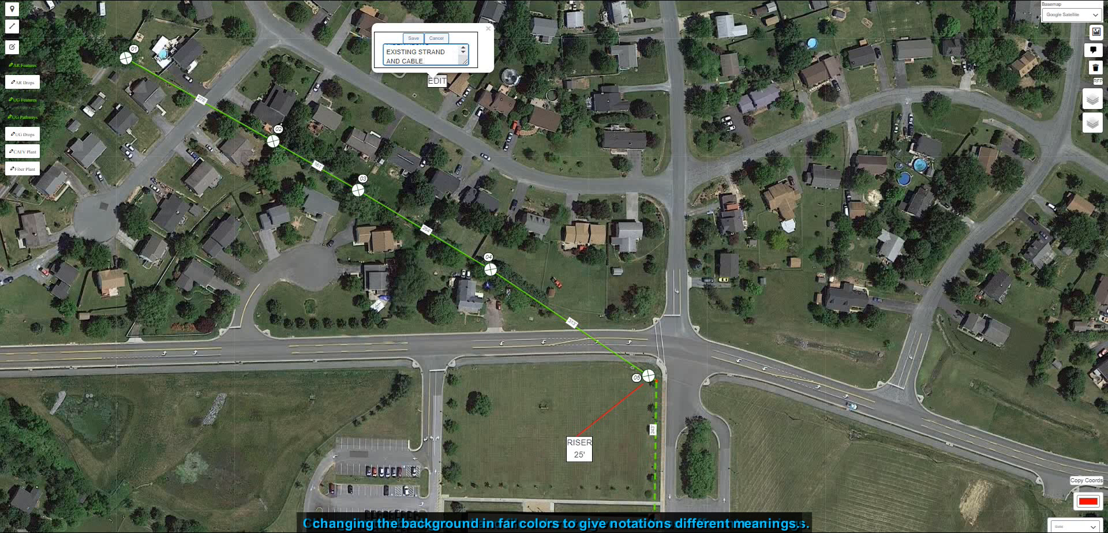
click(414, 38)
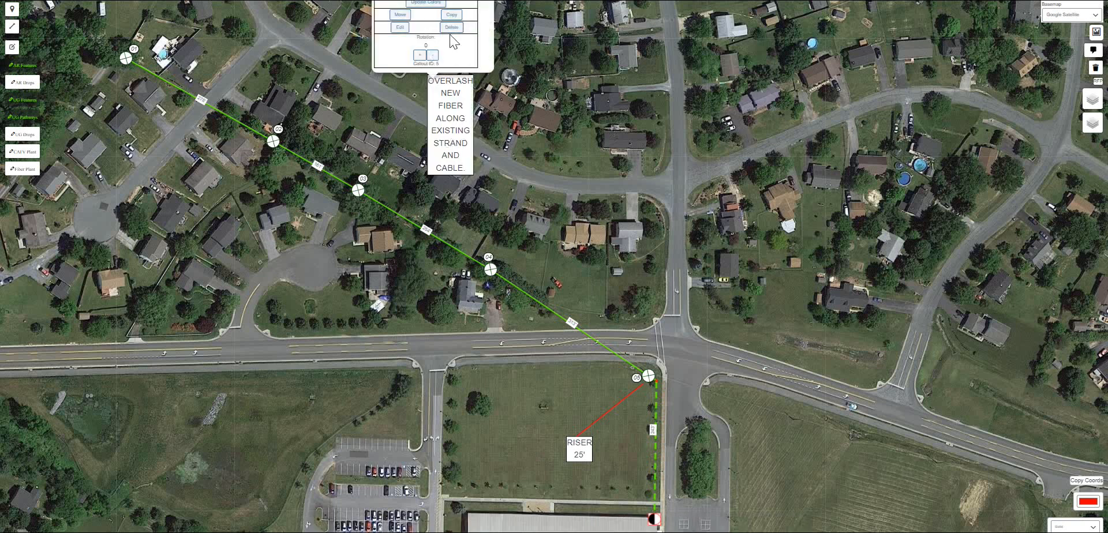
- Replace the note with a wider copy, delete the narrow original, and move it above the pole line
click(358, 57)
click(447, 136)
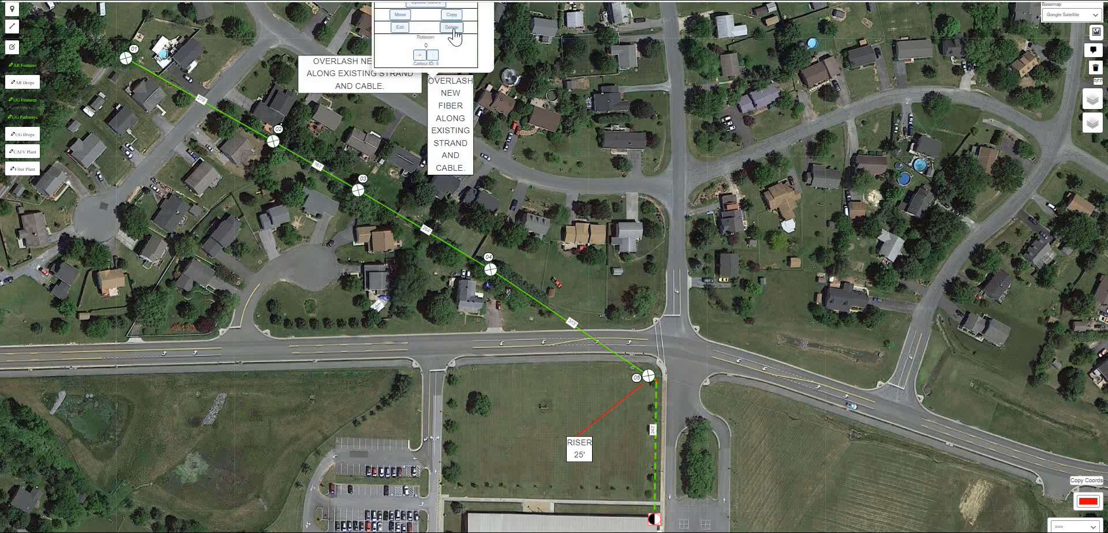
click(451, 28)
click(385, 79)
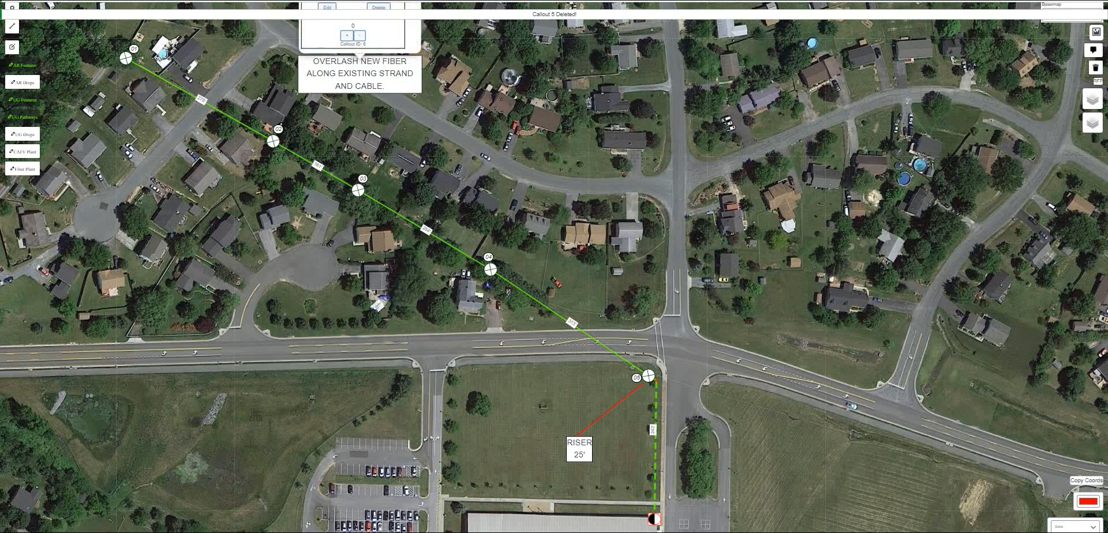
drag(377, 82, 501, 91)
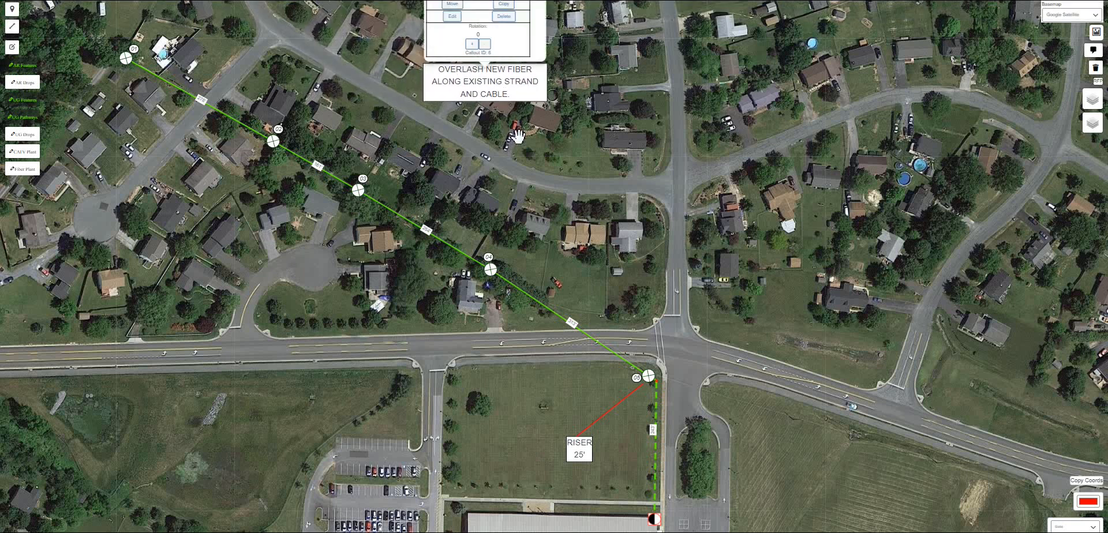
drag(540, 169, 558, 222)
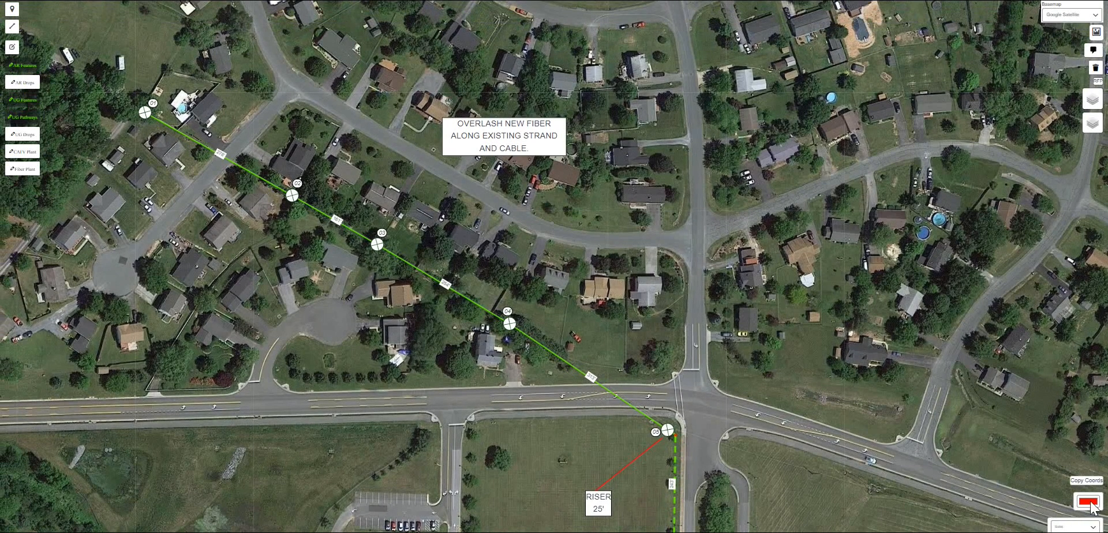
- Draw red leader lines from the overlash note to the first pole and to the last pole
click(11, 26)
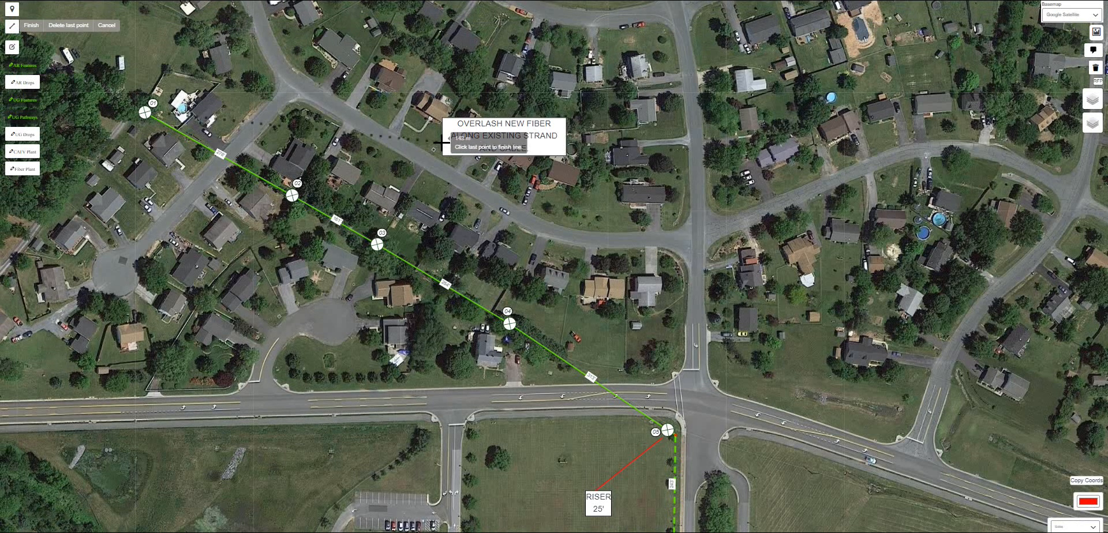
click(667, 427)
click(667, 427)
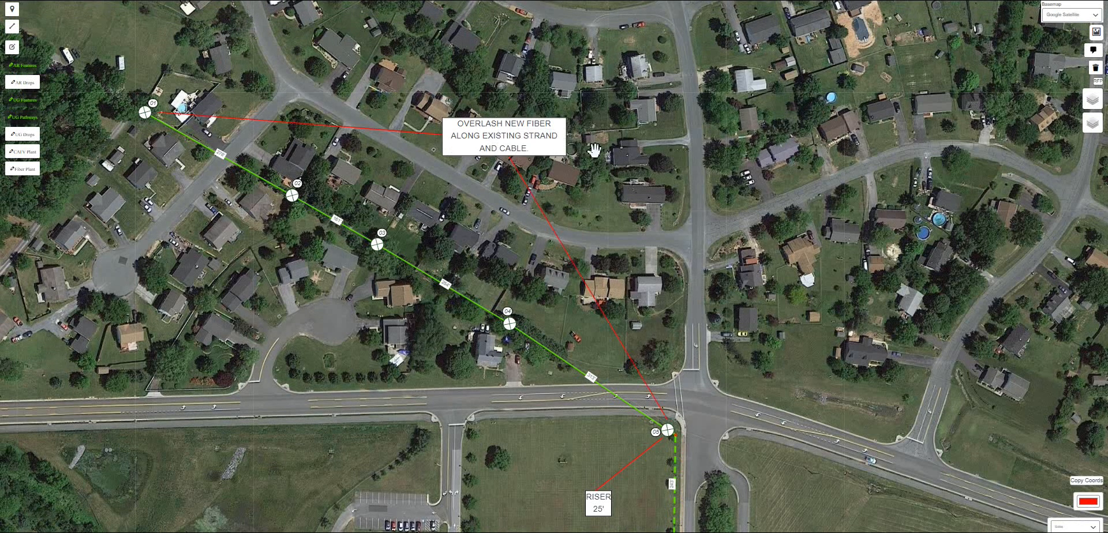
drag(600, 192, 569, 94)
- Copy the overlash note and place the copy in the field east of the school
click(480, 44)
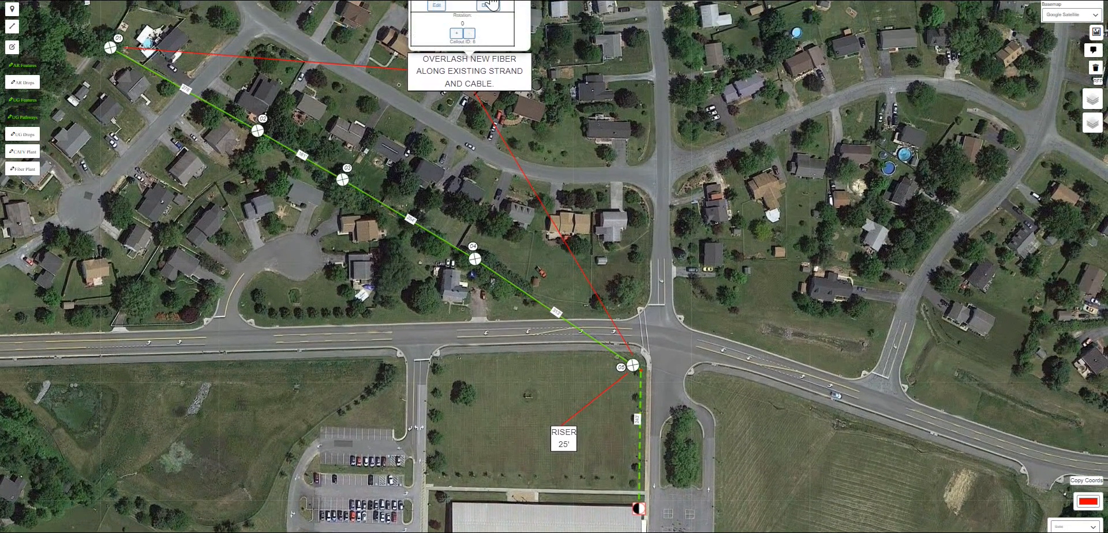
click(799, 468)
click(799, 467)
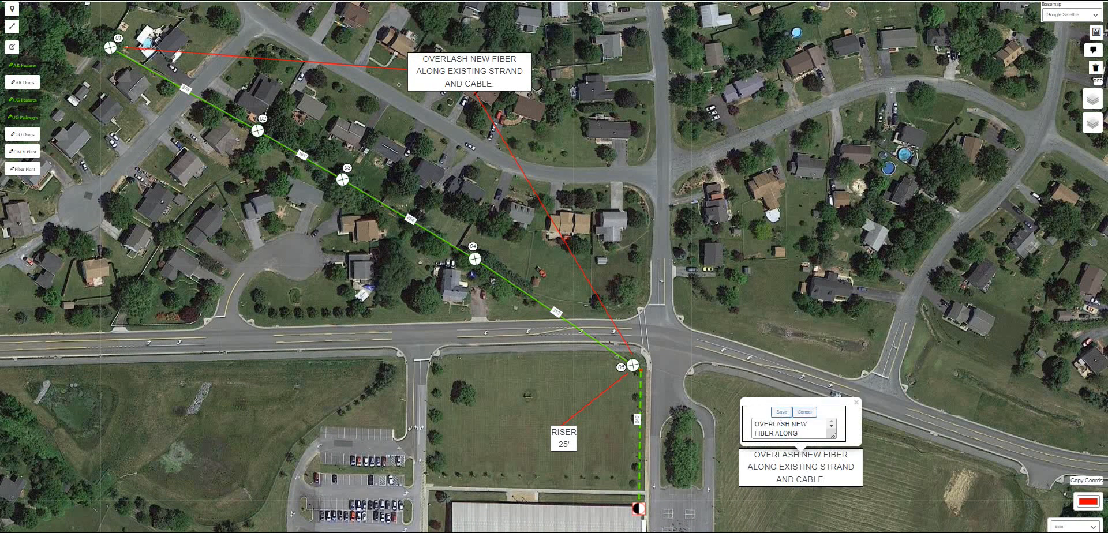
drag(807, 424, 748, 426)
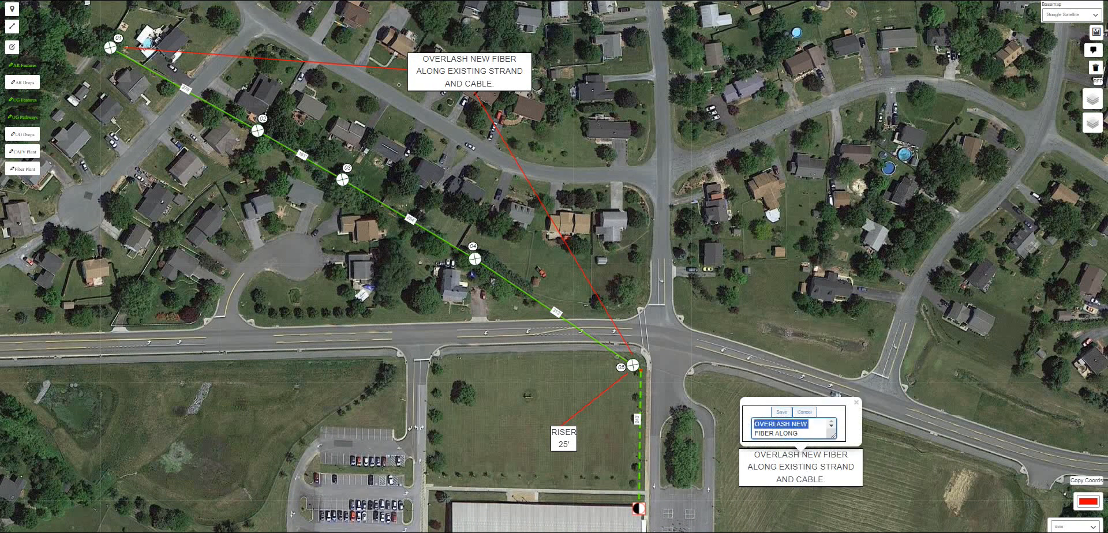
key(ctrl+a)
key(BackSpace)
click(803, 411)
click(781, 293)
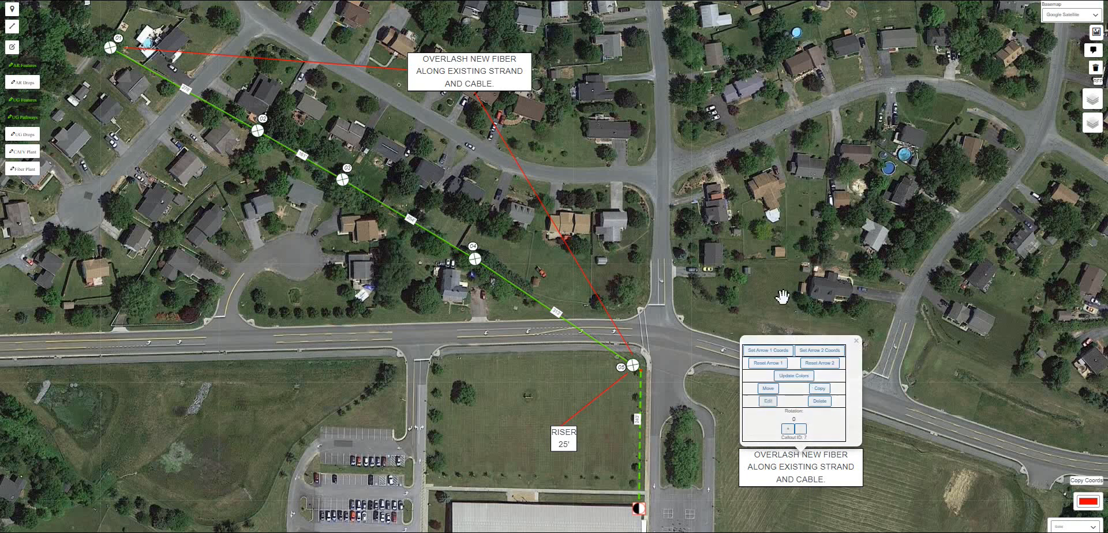
- Re-edit the upper note's text to OVERLASH NEW FIBER ALONG EXISTING STRAND AND CABLE
click(470, 85)
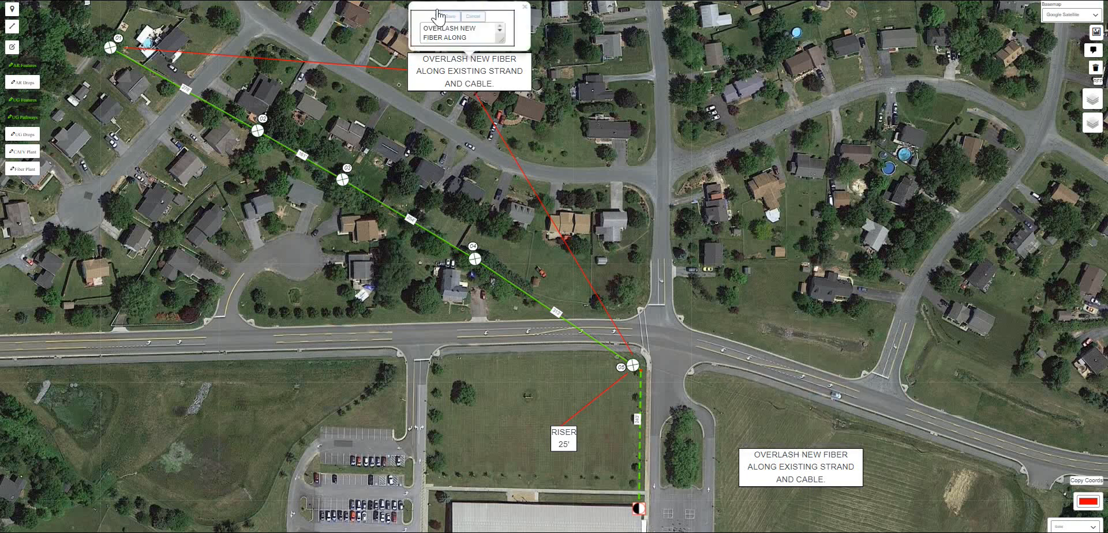
drag(424, 28, 502, 40)
click(474, 32)
text(COAALONG EXISTING)
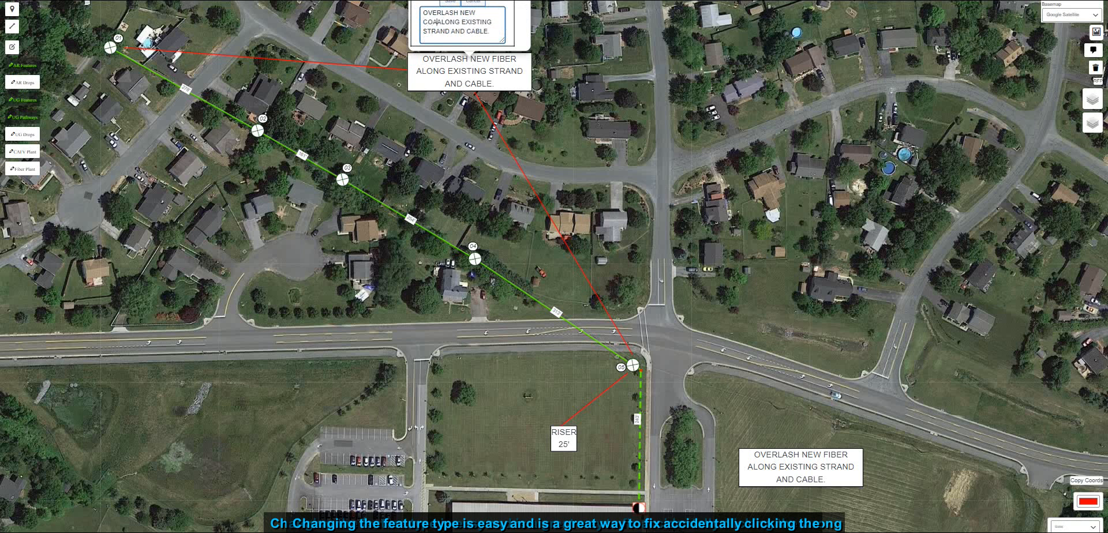
text(IBER)
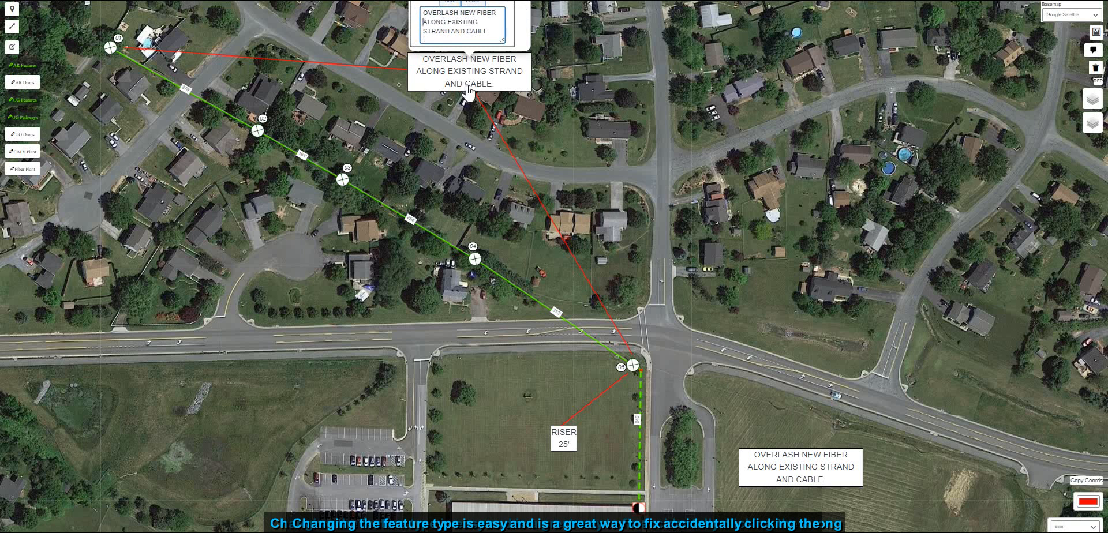
click(453, 3)
- Change the feature at the end of the underground pathway to the TV pedestal type
drag(689, 488, 536, 413)
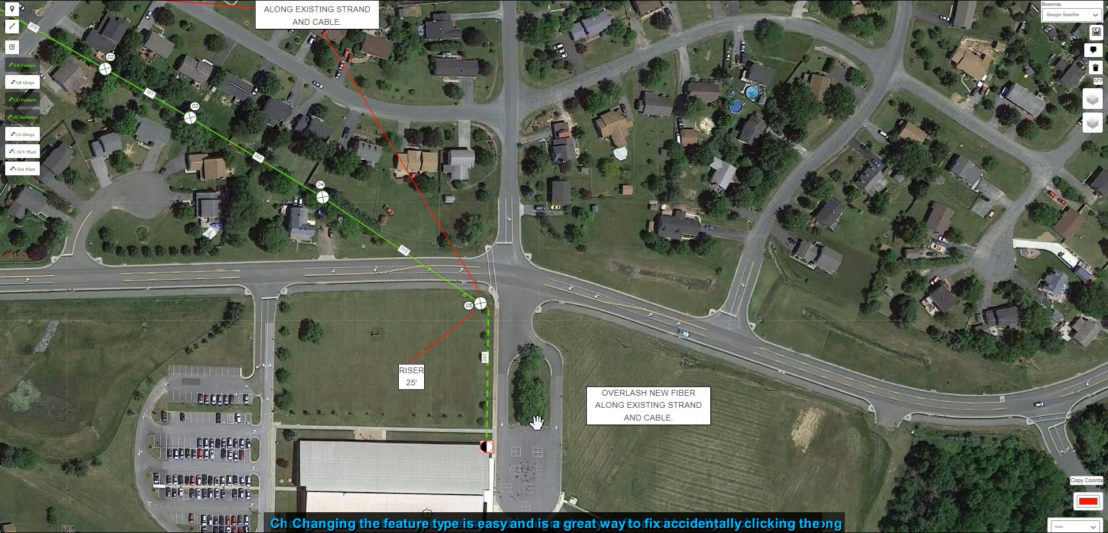
drag(531, 362, 549, 387)
click(504, 477)
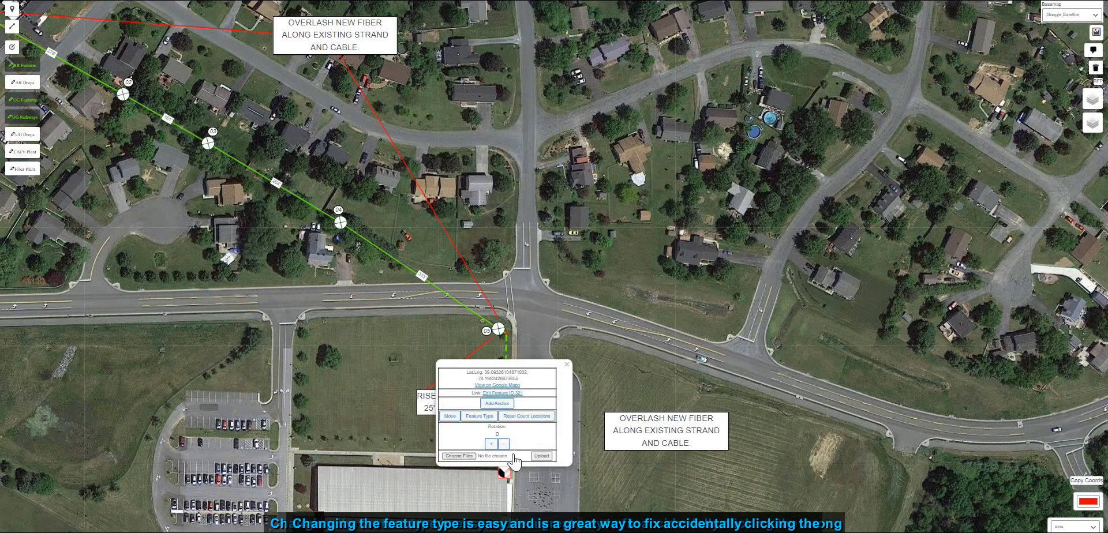
click(481, 416)
drag(651, 150, 564, 196)
click(453, 105)
click(472, 327)
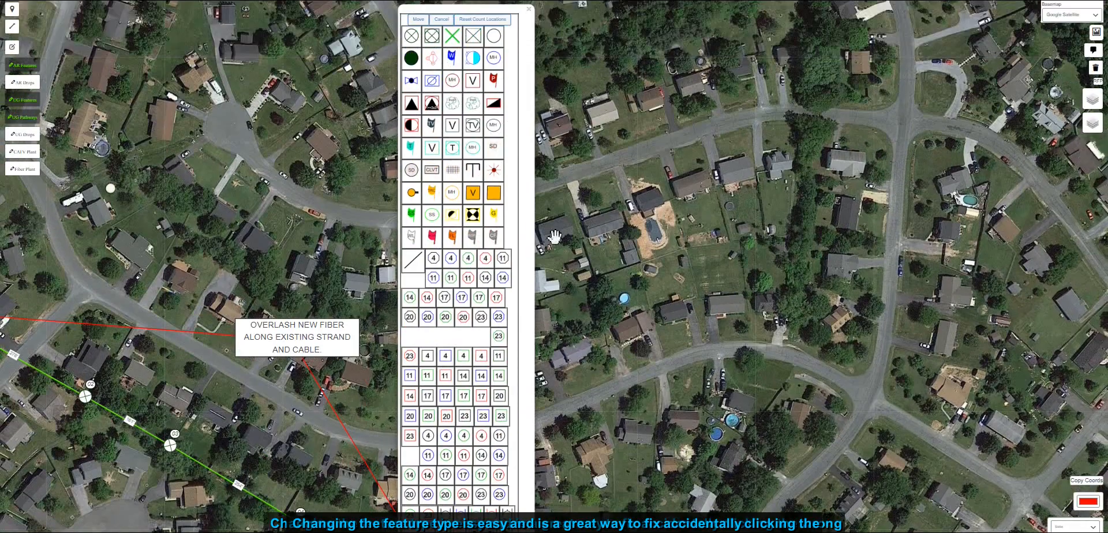
click(472, 126)
drag(609, 425, 610, 355)
click(558, 194)
drag(548, 248, 563, 299)
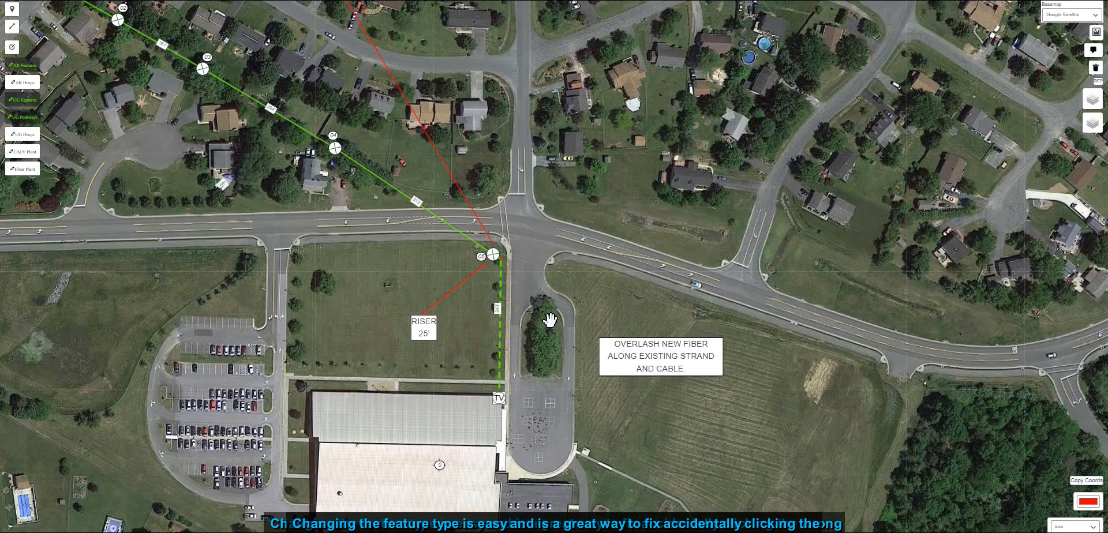
- Place a new aerial feature on the school building just west of the TV pedestal
scroll(502, 395, up, 4)
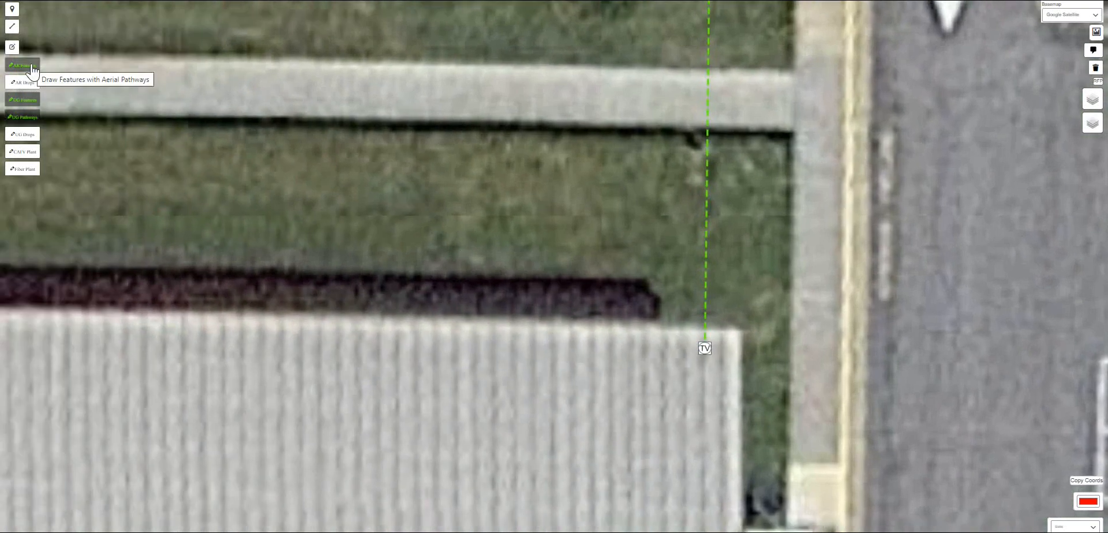
click(32, 70)
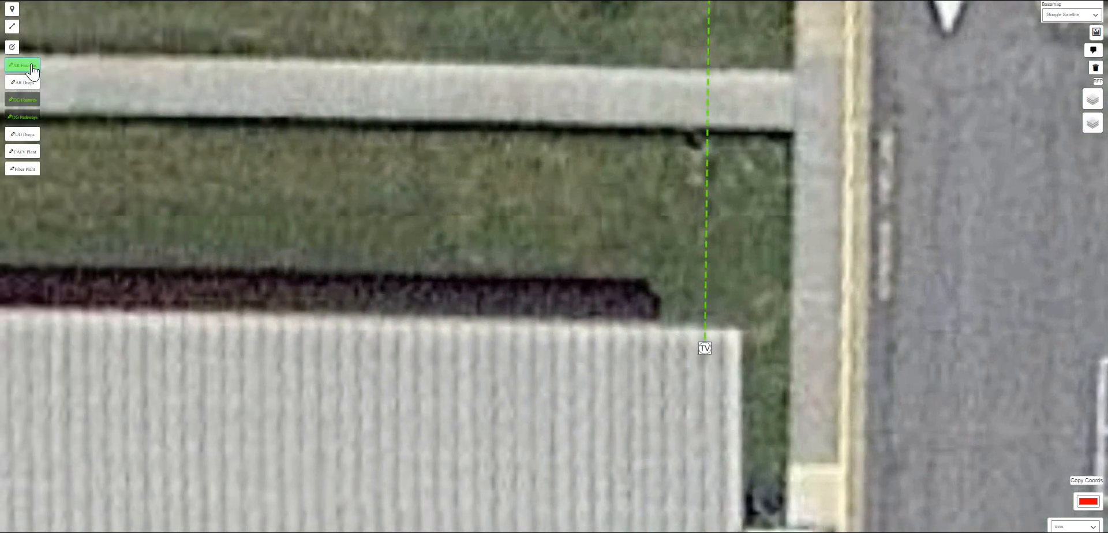
click(641, 347)
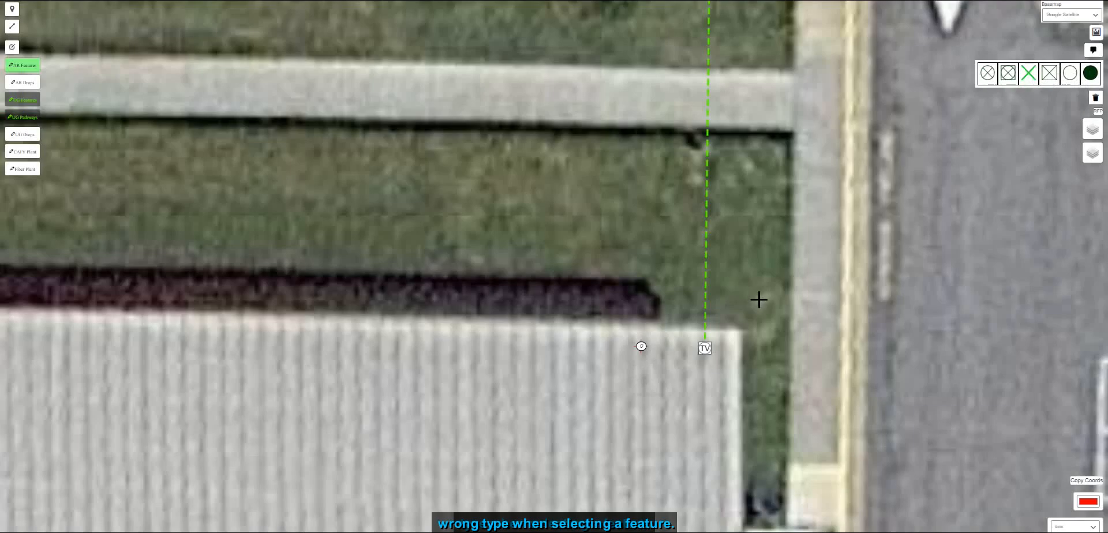
drag(755, 308, 665, 284)
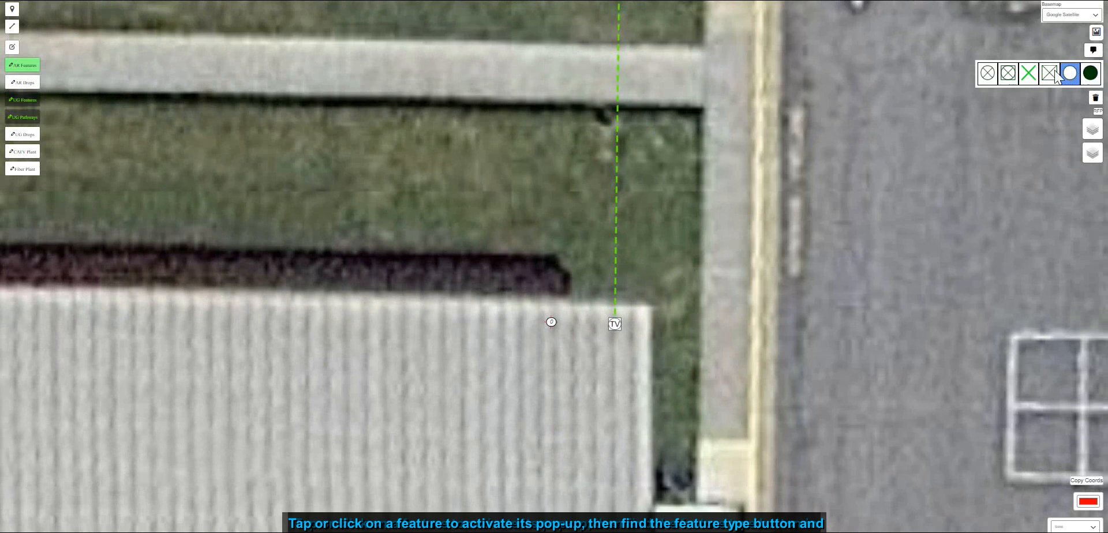
click(987, 73)
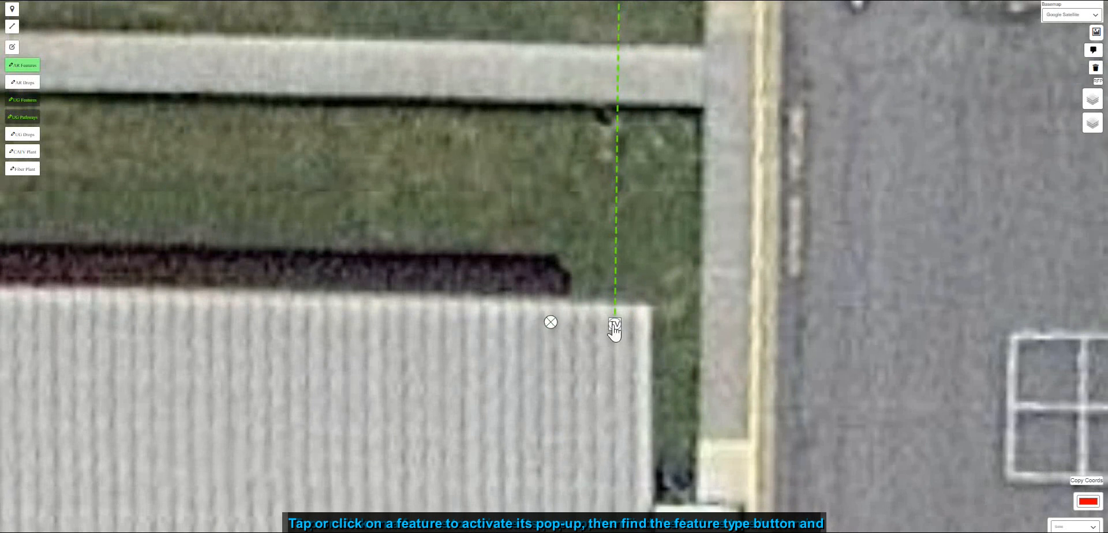
- Change the new feature's type to the half-shaded riser symbol
click(614, 326)
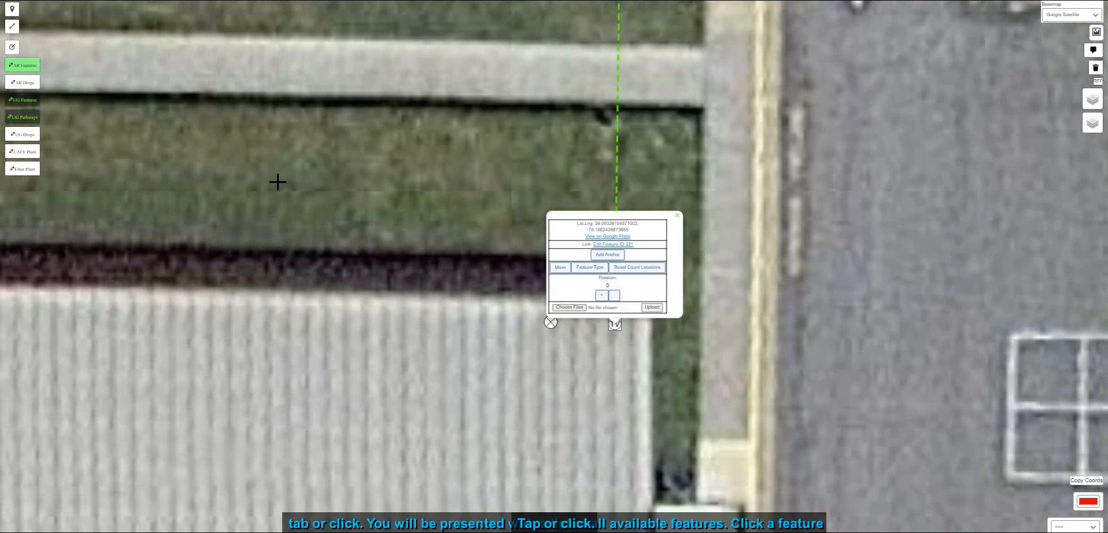
click(551, 322)
click(526, 268)
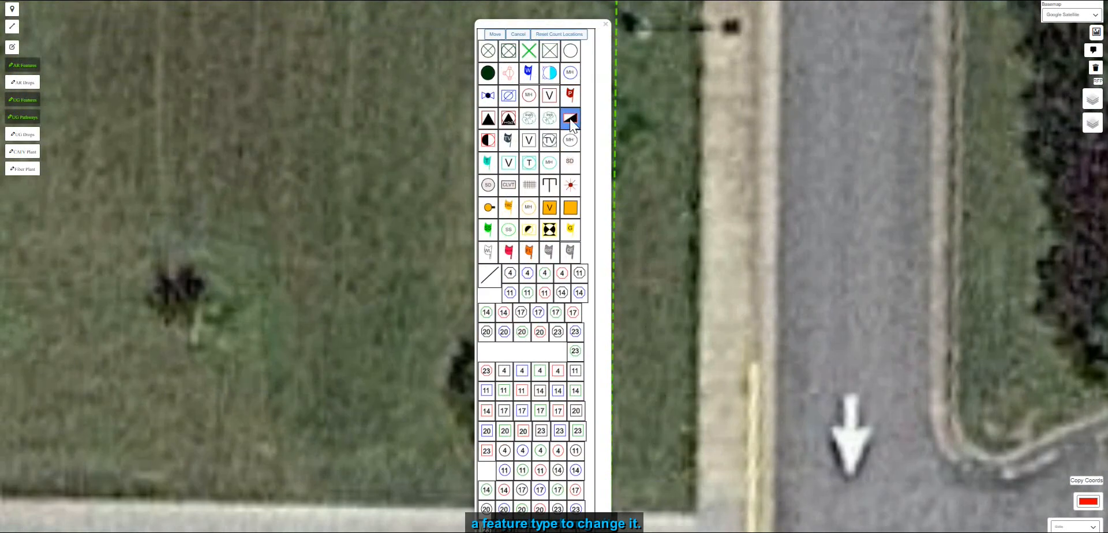
click(570, 119)
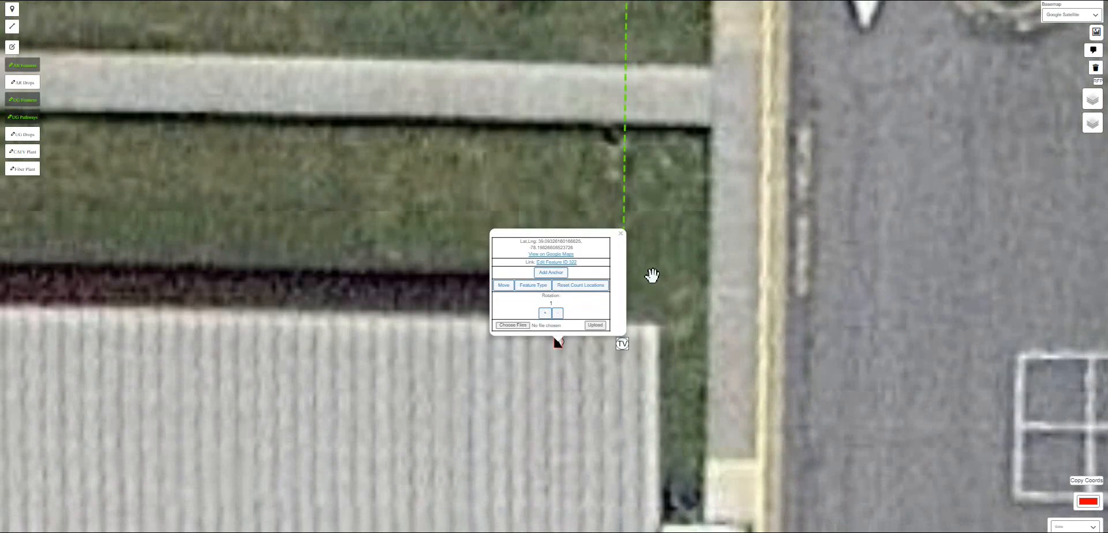
click(620, 235)
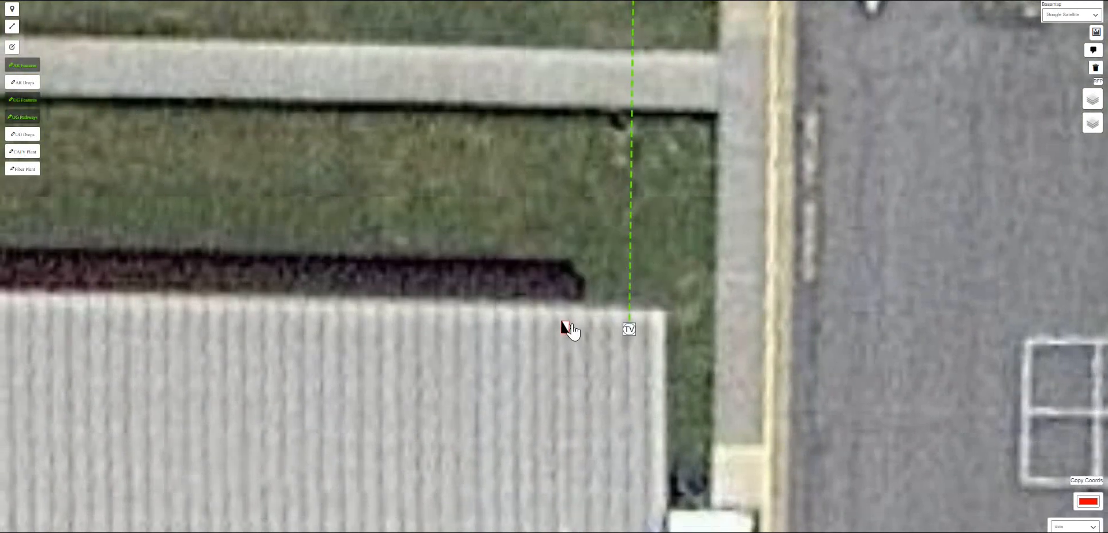
- Rotate the riser symbol on the building one step using its rotation control
scroll(564, 325, down, 1)
scroll(564, 332, up, 1)
click(564, 318)
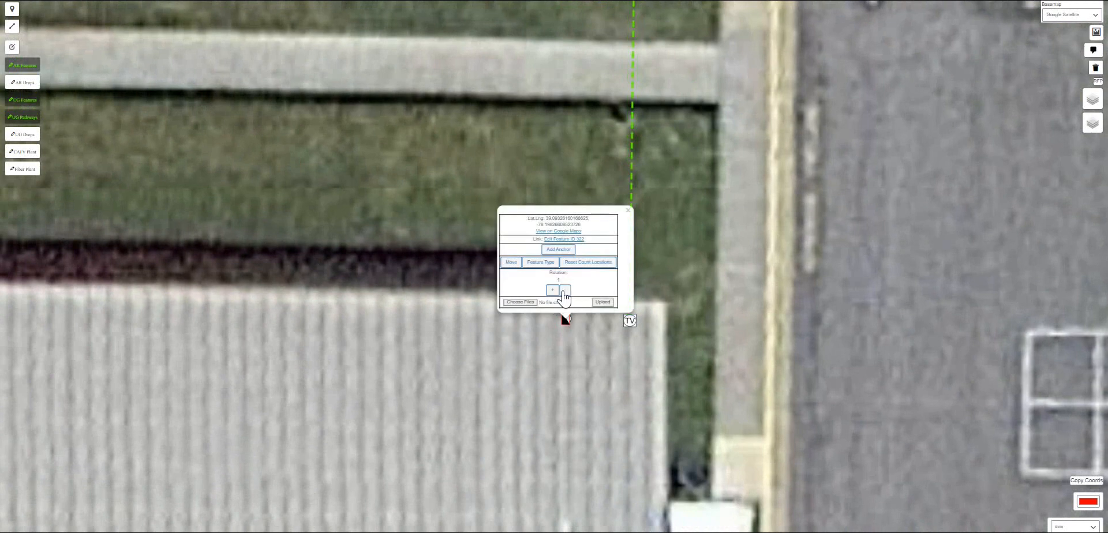
click(564, 290)
click(577, 363)
drag(576, 364, 492, 346)
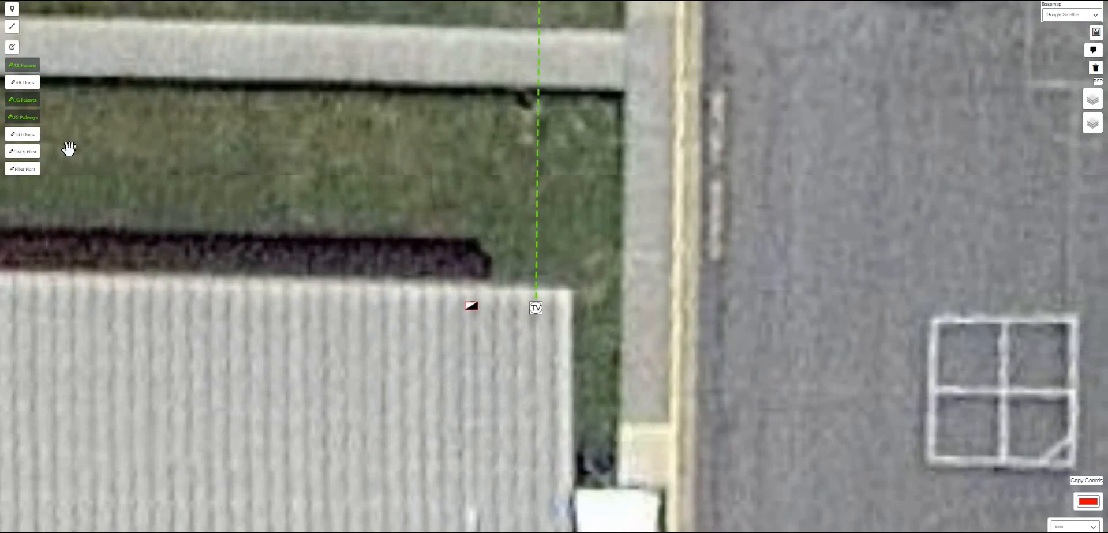
click(22, 117)
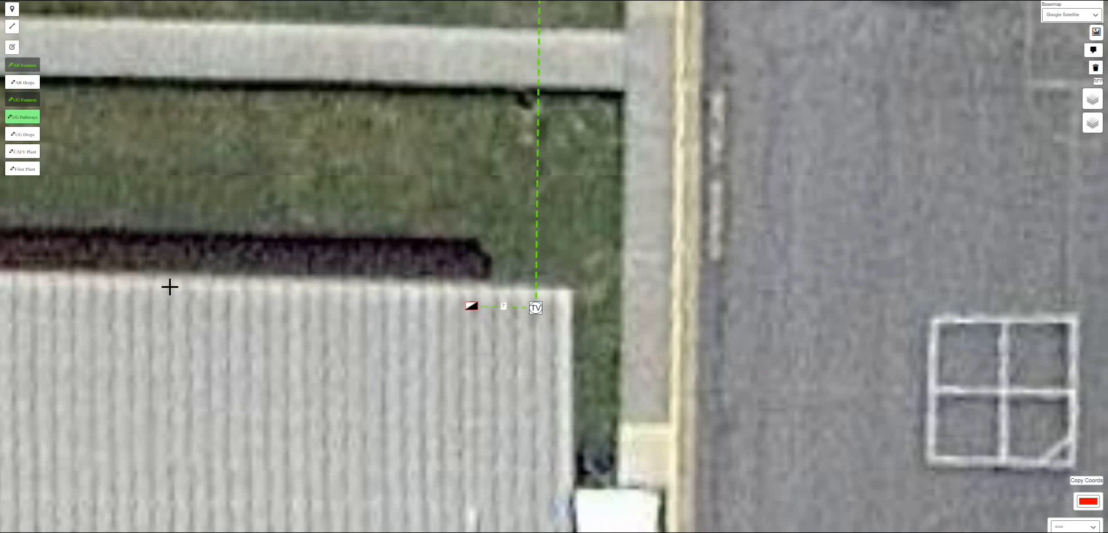
click(20, 122)
drag(376, 254, 687, 429)
scroll(526, 332, down, 2)
scroll(605, 330, down, 1)
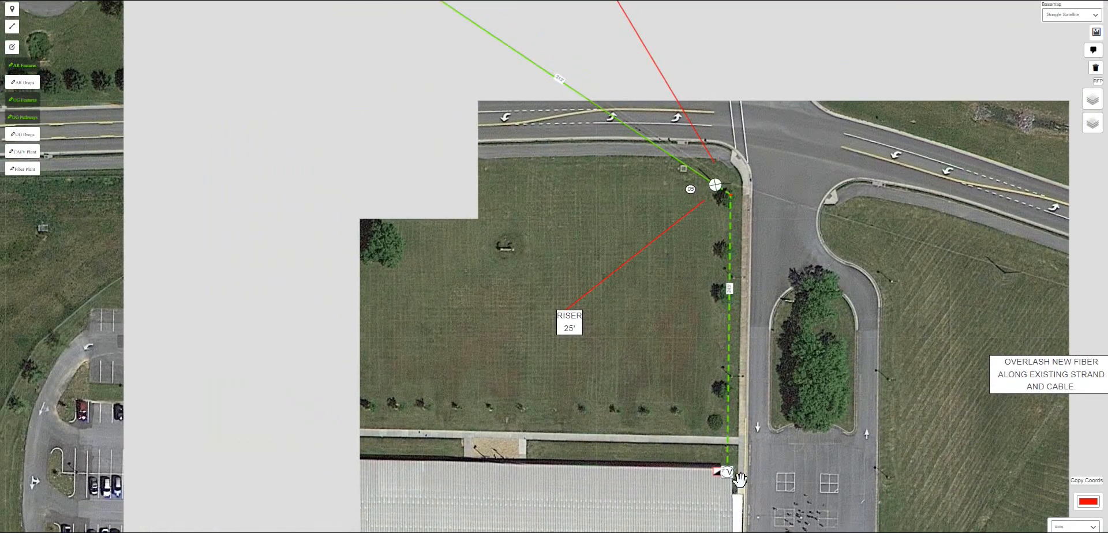
click(1099, 83)
click(1098, 83)
drag(631, 379, 612, 370)
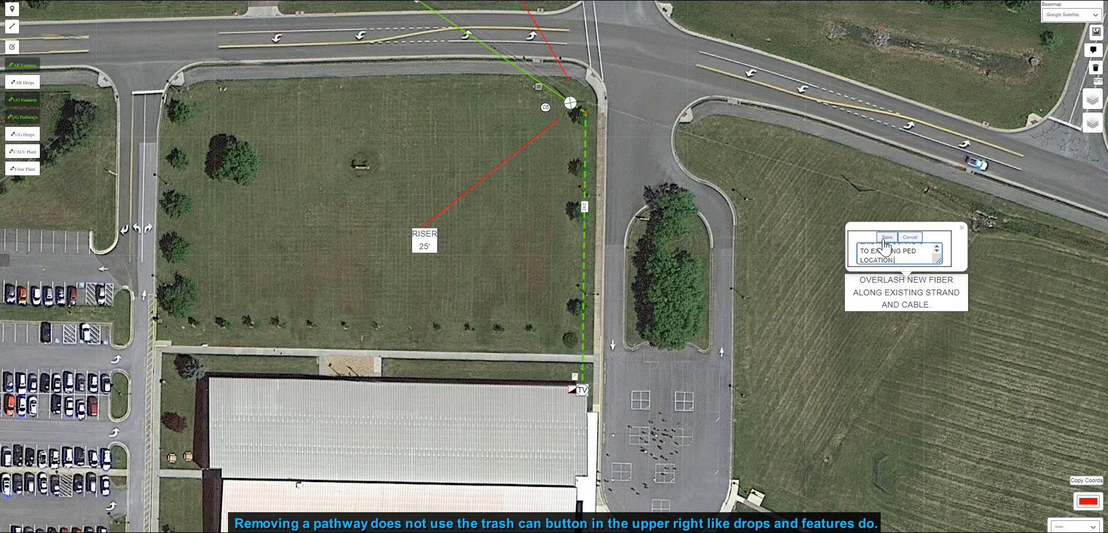
click(885, 237)
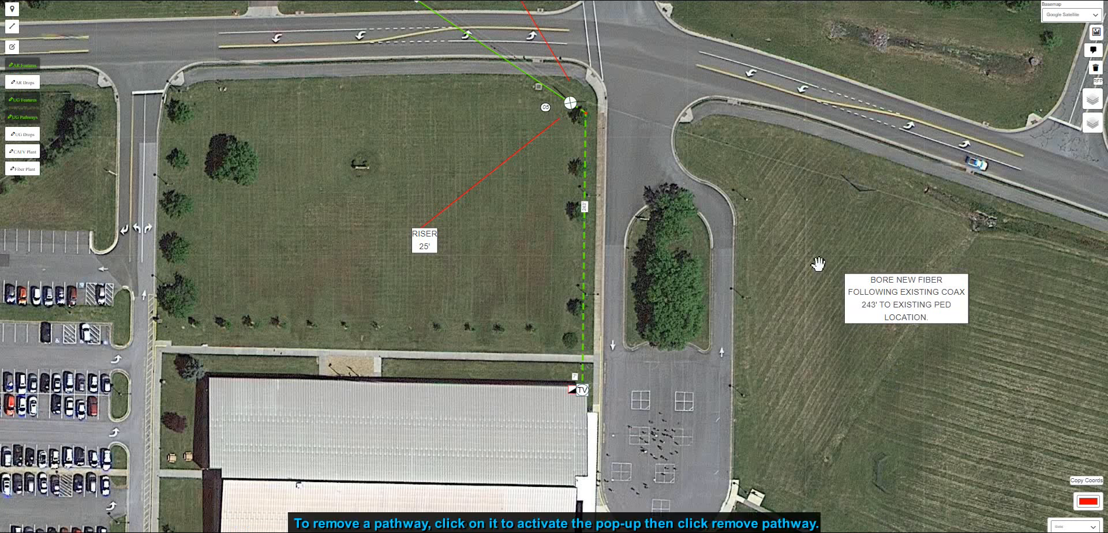
- Remove the underground pathway running to the TV pedestal and the short pathway between the riser and the pedestal
scroll(511, 141, up, 1)
drag(653, 361, 653, 148)
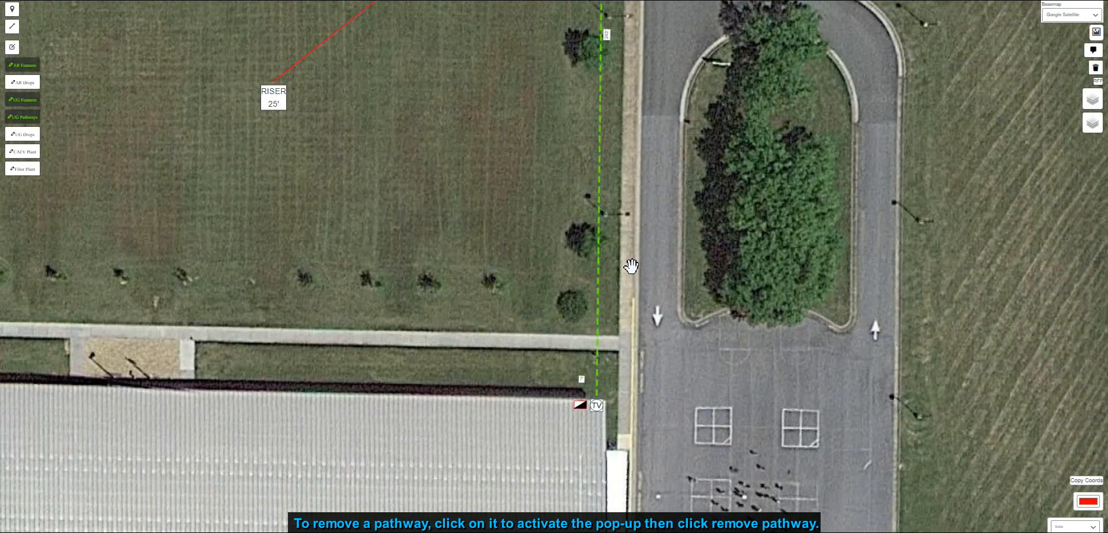
click(598, 270)
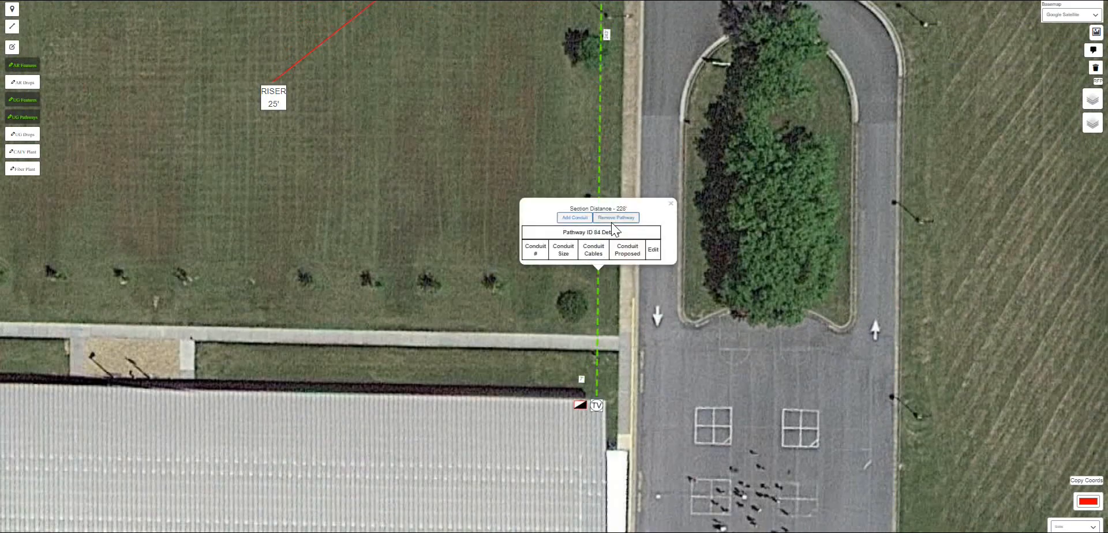
click(611, 221)
scroll(604, 438, up, 2)
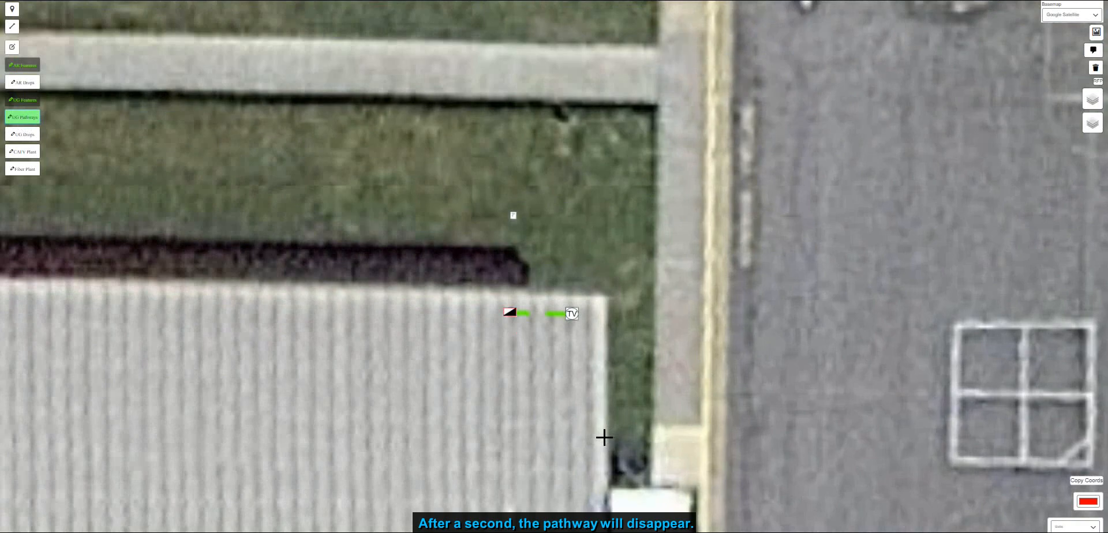
click(540, 308)
click(561, 267)
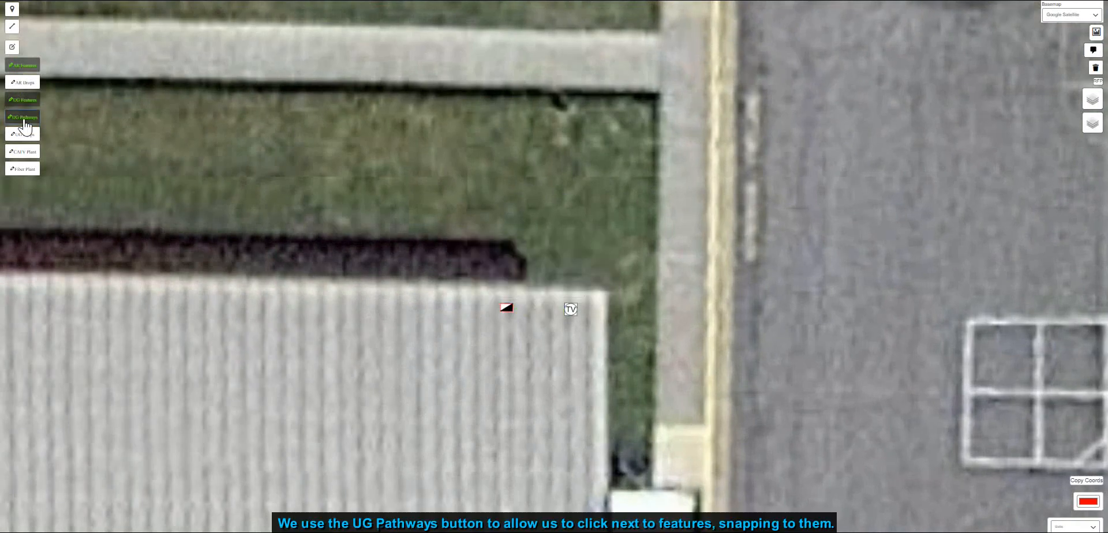
- Draw a new underground pathway from the riser north along the road to the corner pole
click(23, 118)
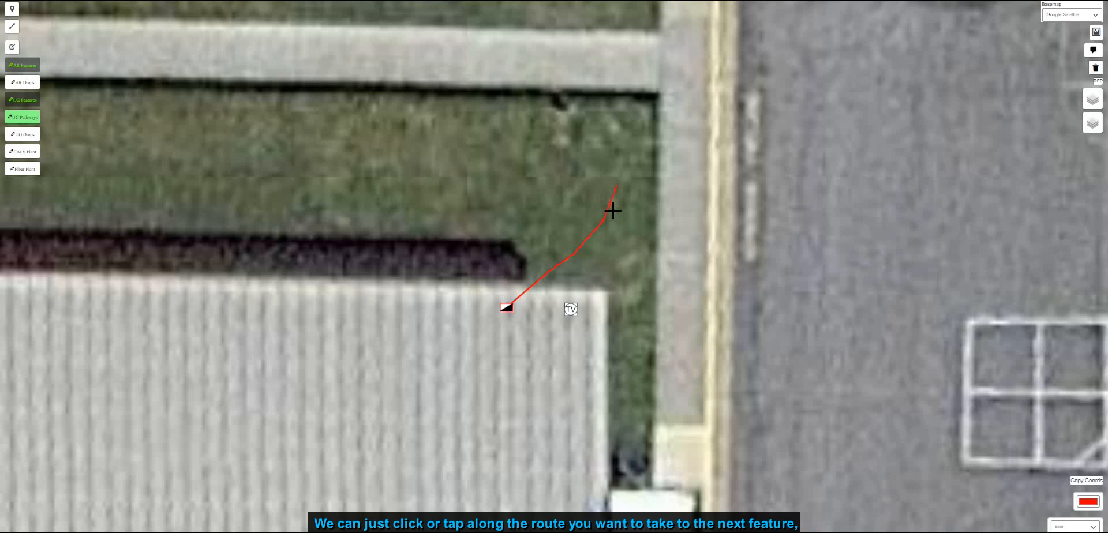
scroll(612, 211, down, 1)
scroll(615, 114, down, 3)
scroll(614, 156, up, 4)
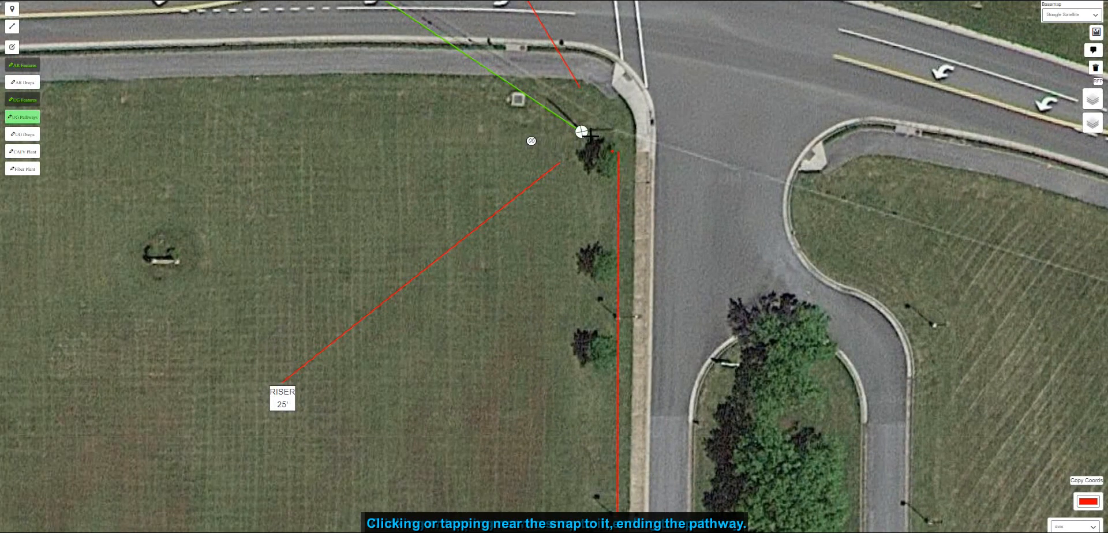
click(590, 134)
drag(683, 302, 657, 163)
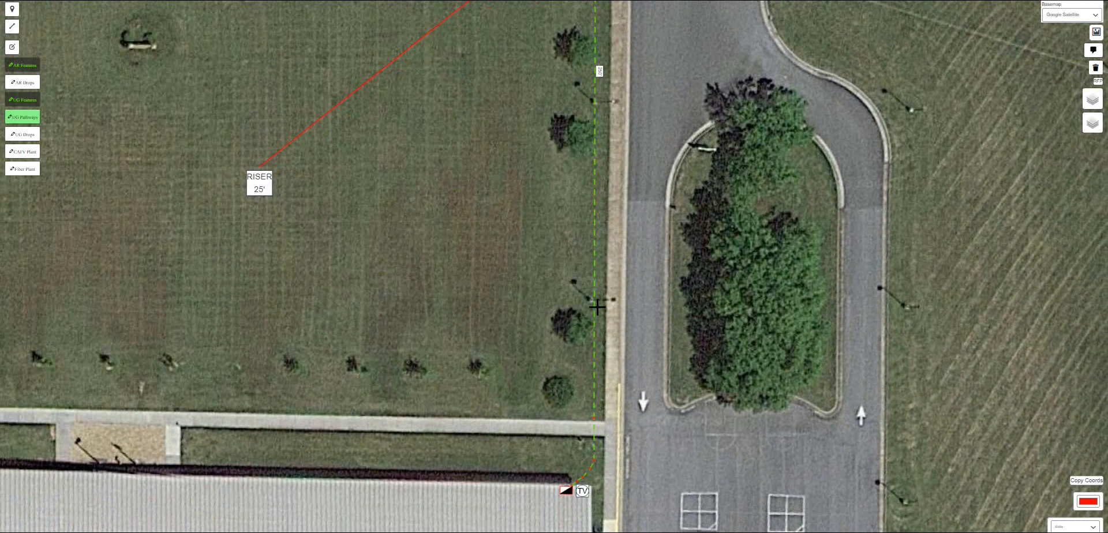
drag(650, 220, 625, 265)
drag(623, 64, 578, 206)
drag(618, 91, 636, 272)
scroll(602, 354, down, 2)
- Edit the bore note to read BORE NEW FIBER FOLLOWING EXISTING COAX 250' TO NEW VAULT LOCATION NEW EXISTING PED
click(759, 420)
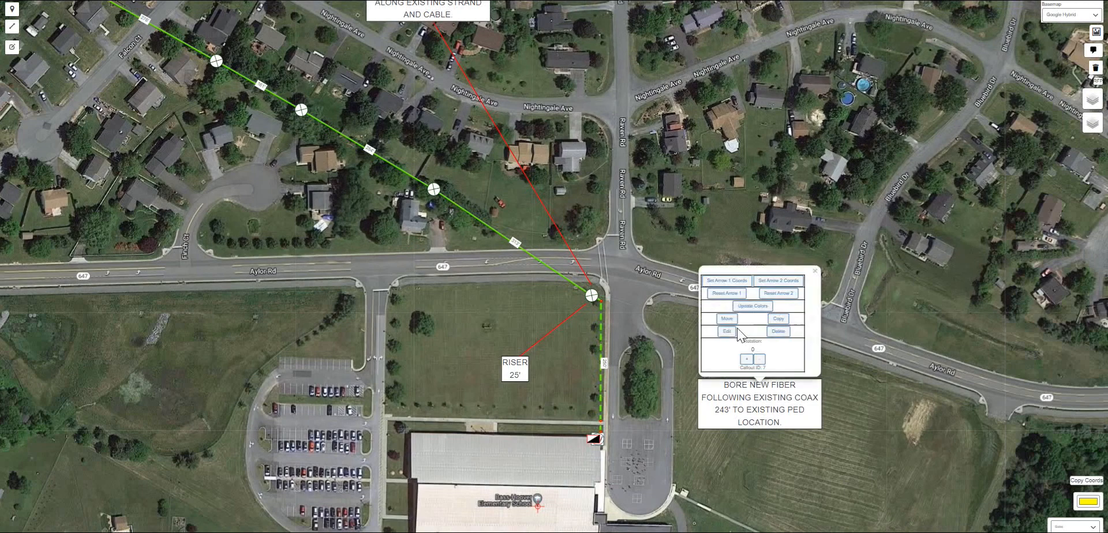
click(726, 333)
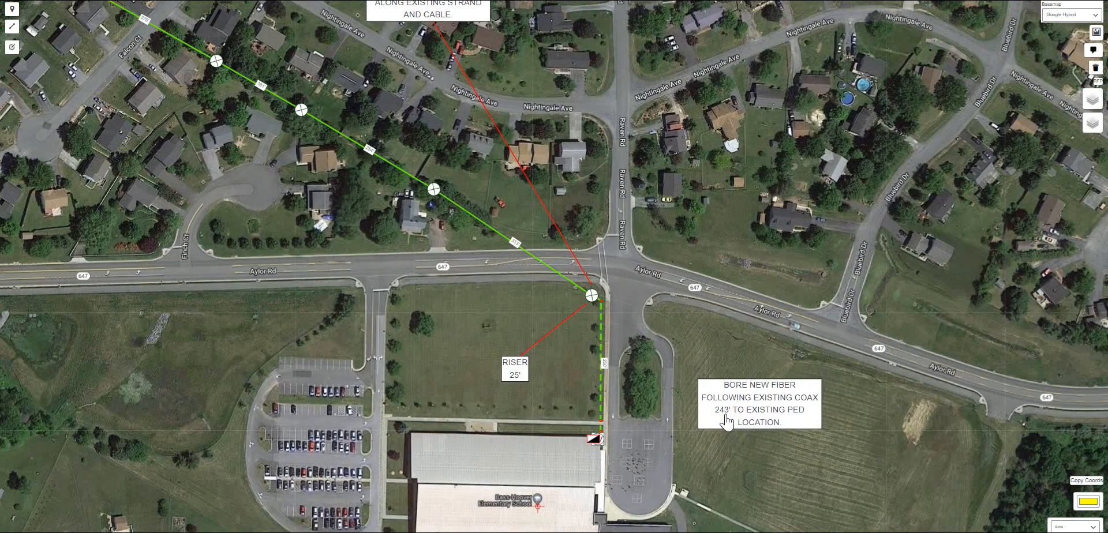
drag(791, 362, 791, 385)
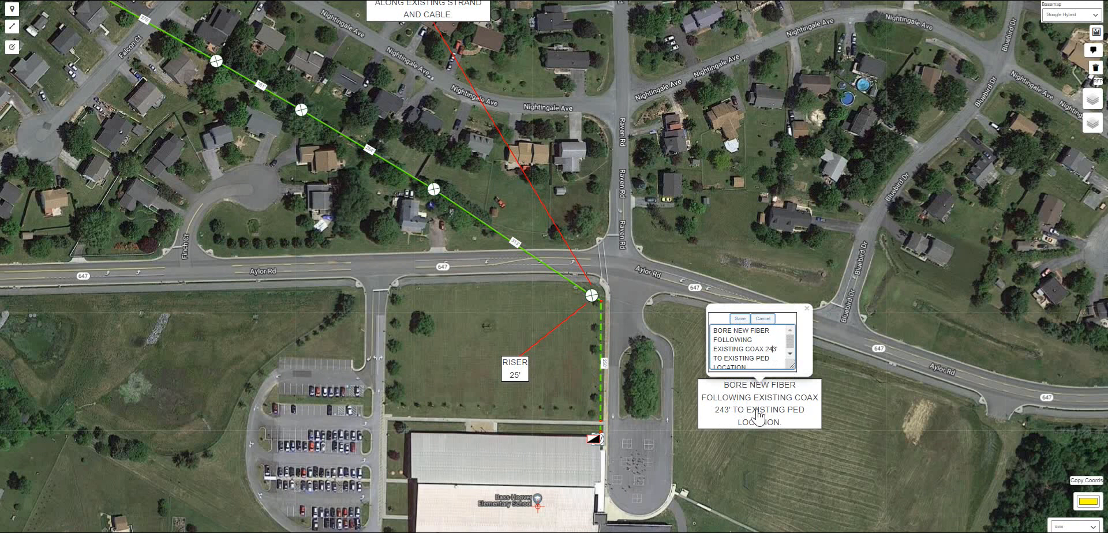
text(' TO )
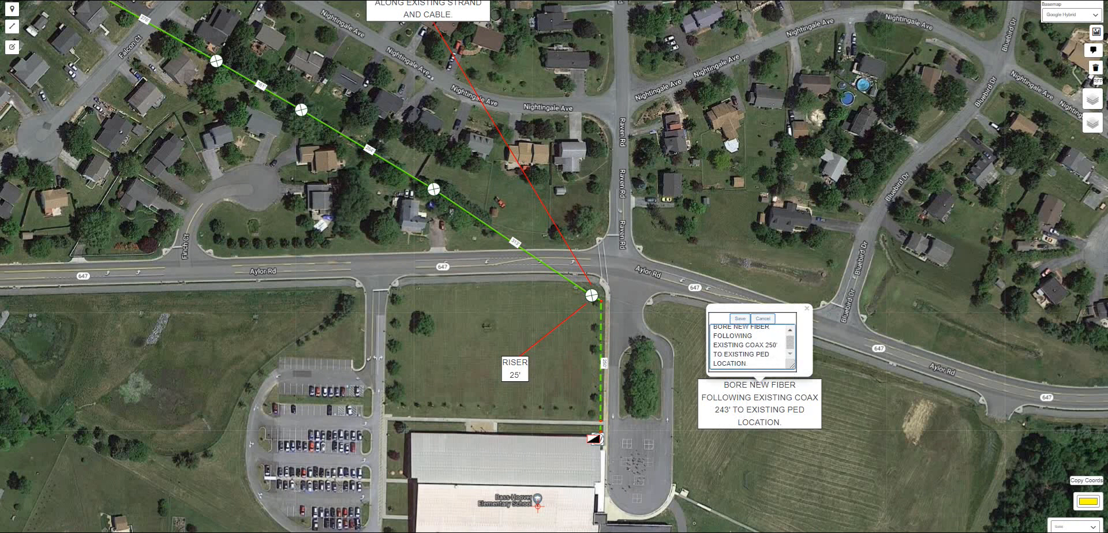
text(VAUL)
key(BackSpace)
key(BackSpace)
key(BackSpace)
text(NEW)
key(Down)
key(Down)
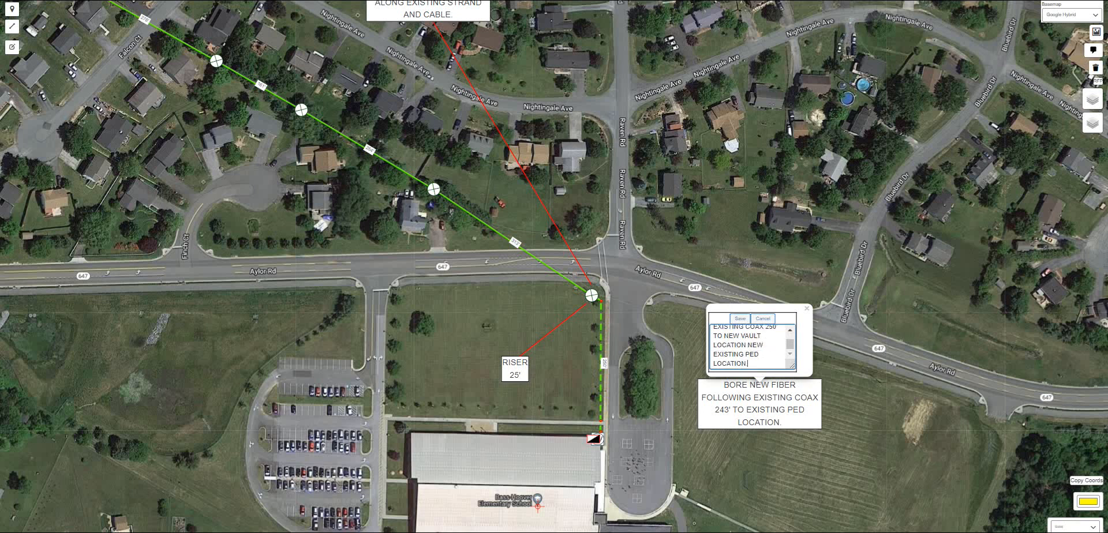
key(BackSpace)
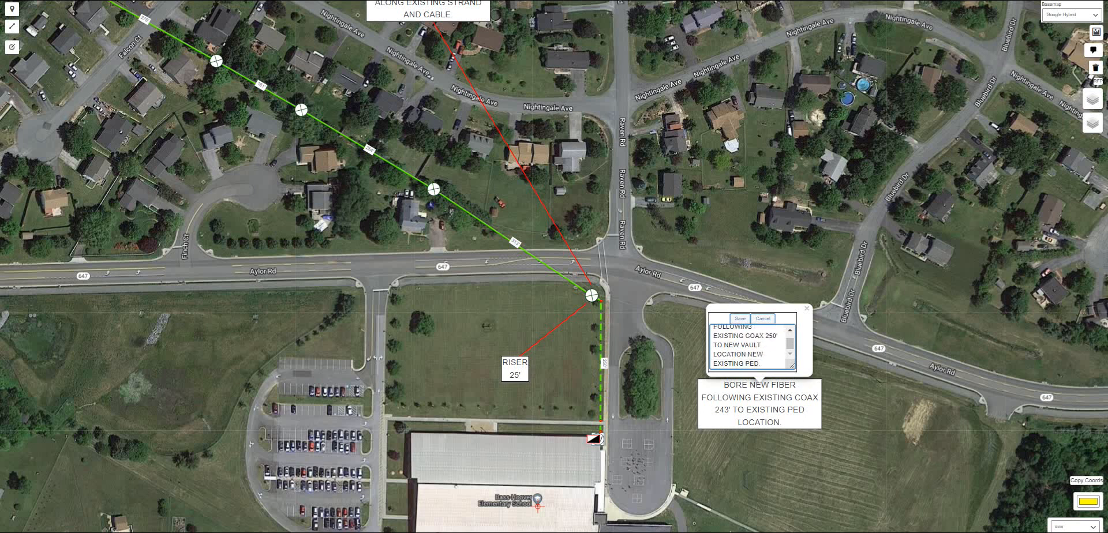
click(740, 318)
- Draw a red leader line from the corner pole out to the bore note and back to the riser at the building
scroll(669, 462, up, 2)
scroll(666, 433, down, 2)
click(1087, 501)
click(1092, 454)
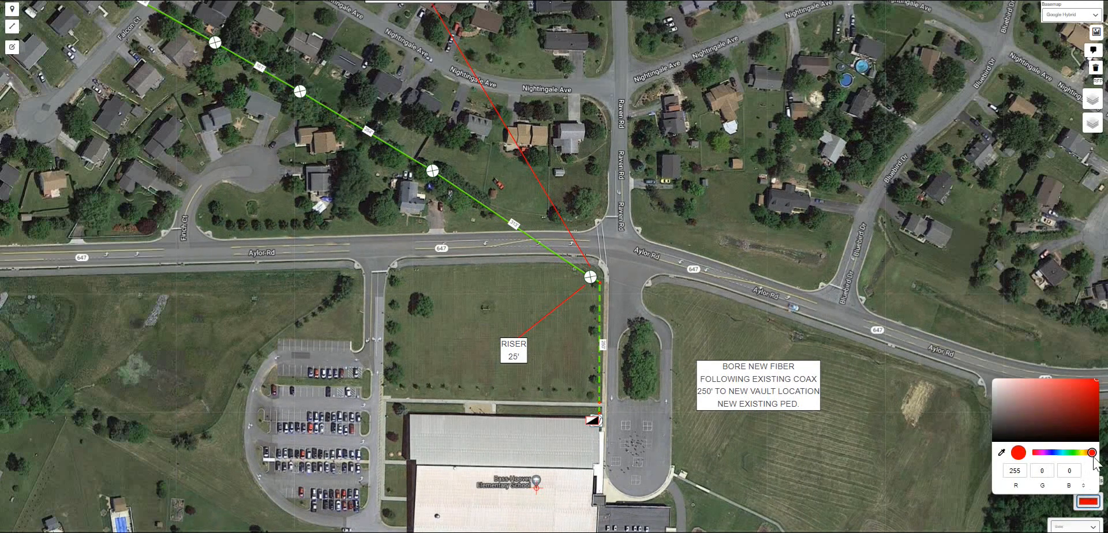
click(769, 342)
click(12, 27)
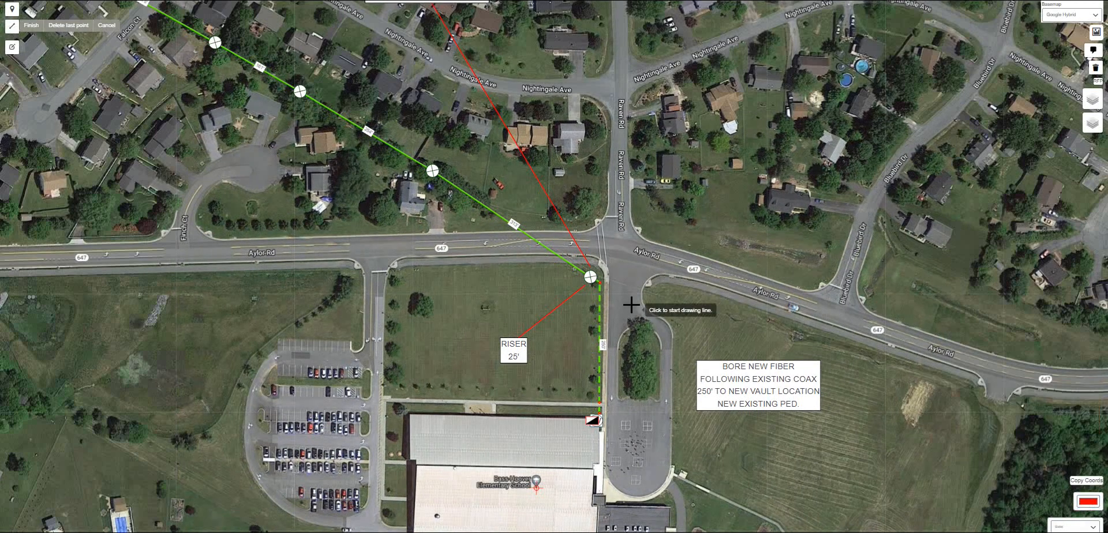
click(590, 277)
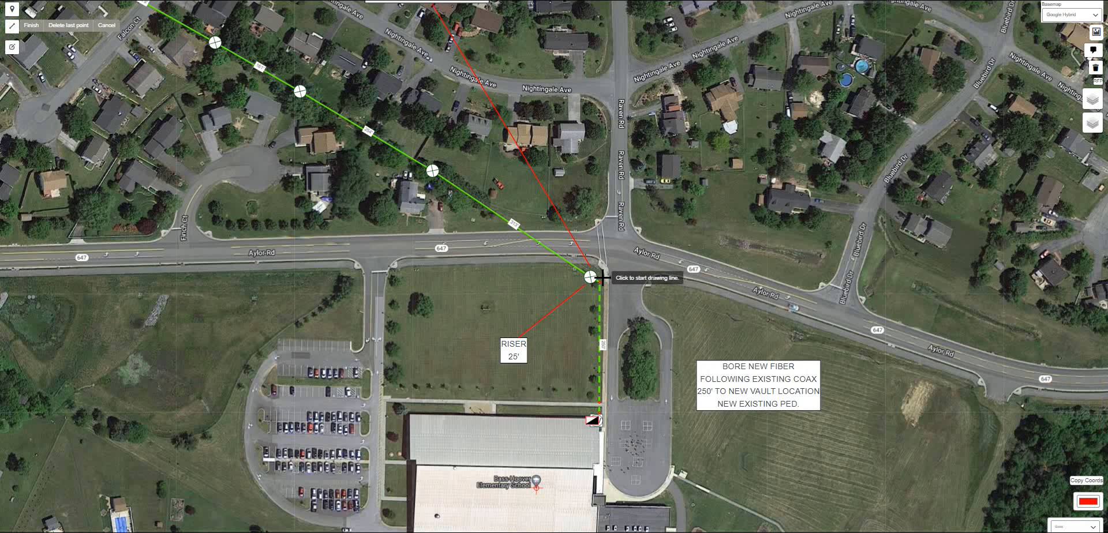
click(697, 310)
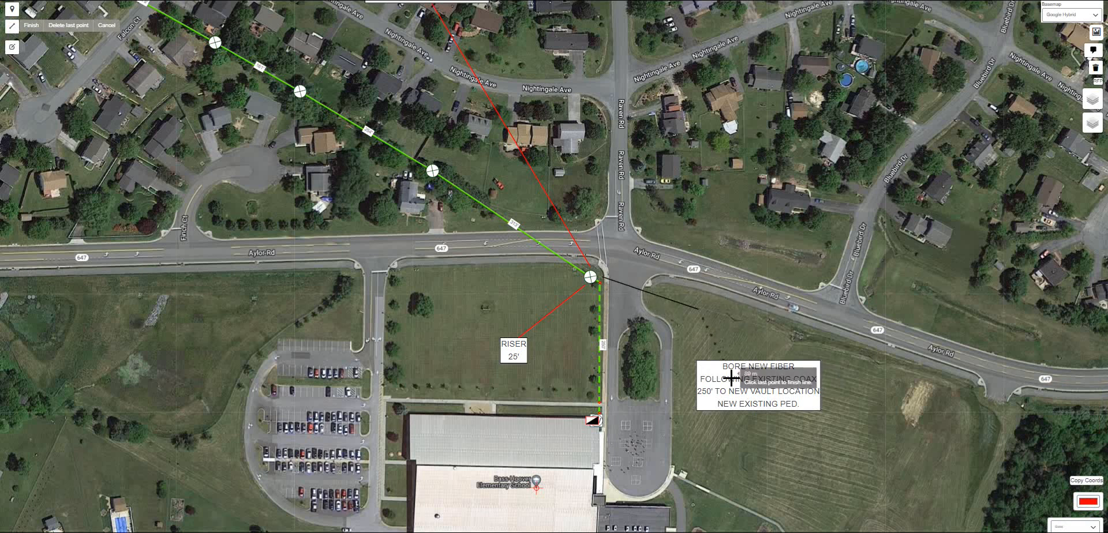
click(731, 378)
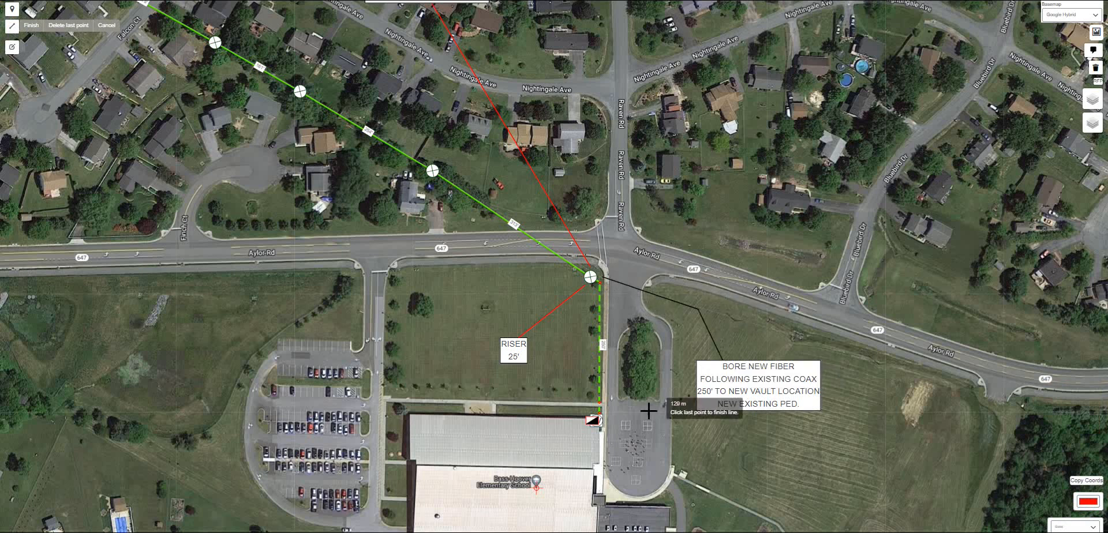
double_click(607, 423)
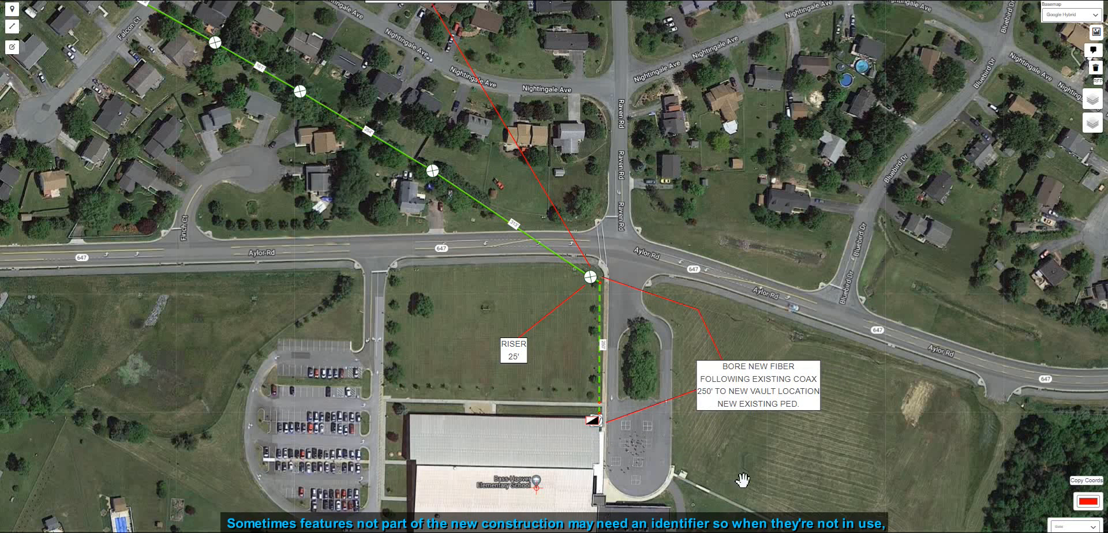
- Turn on the Pole Tags layer to display the pole station tags
drag(754, 452, 832, 516)
mouse_move(1103, 107)
click(1061, 97)
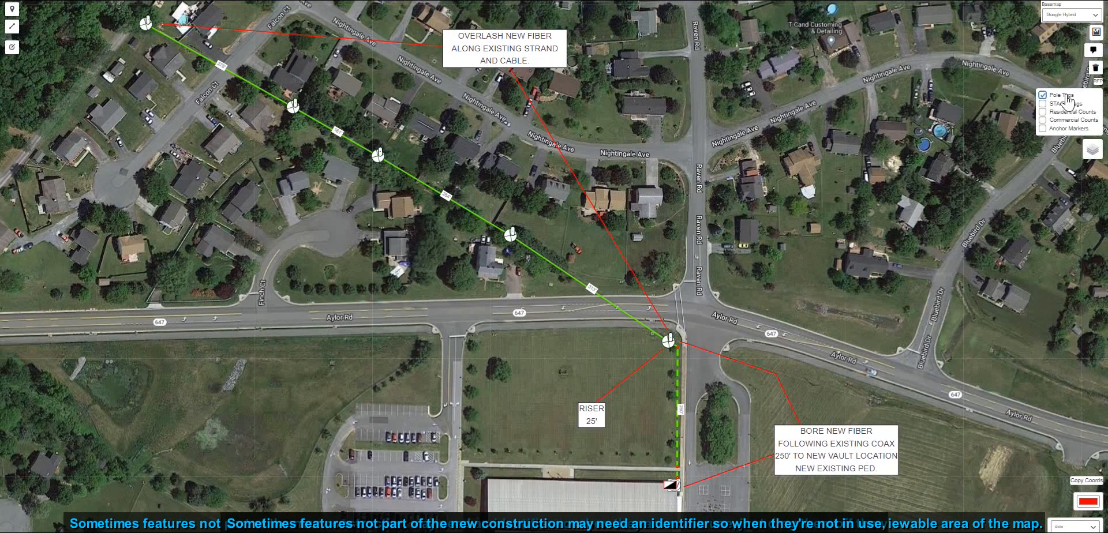
click(1062, 105)
- Position a station tag beside the TV pedestal and save its edit
drag(849, 339, 854, 275)
scroll(688, 424, up, 2)
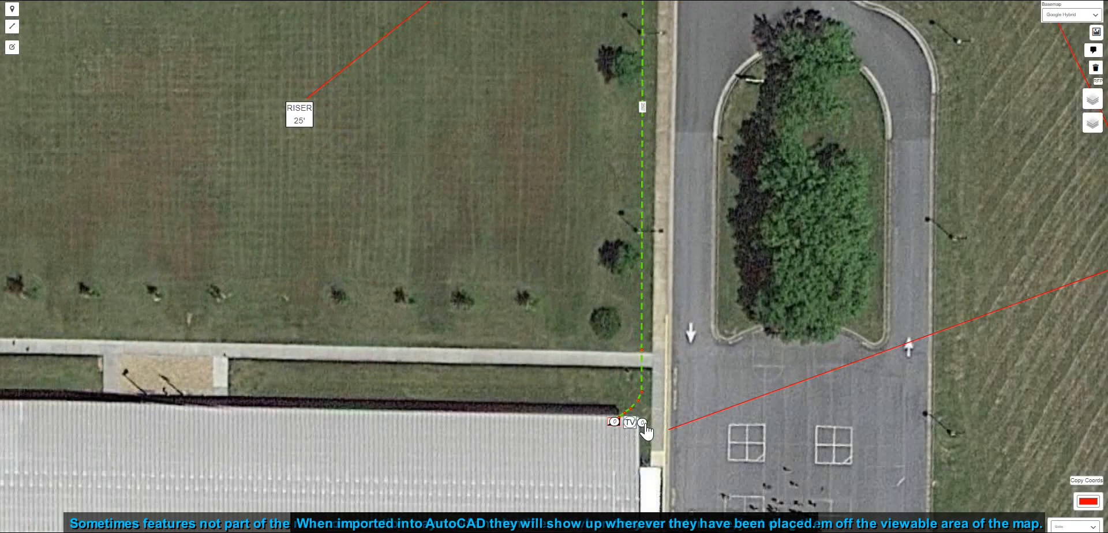
scroll(646, 439, down, 2)
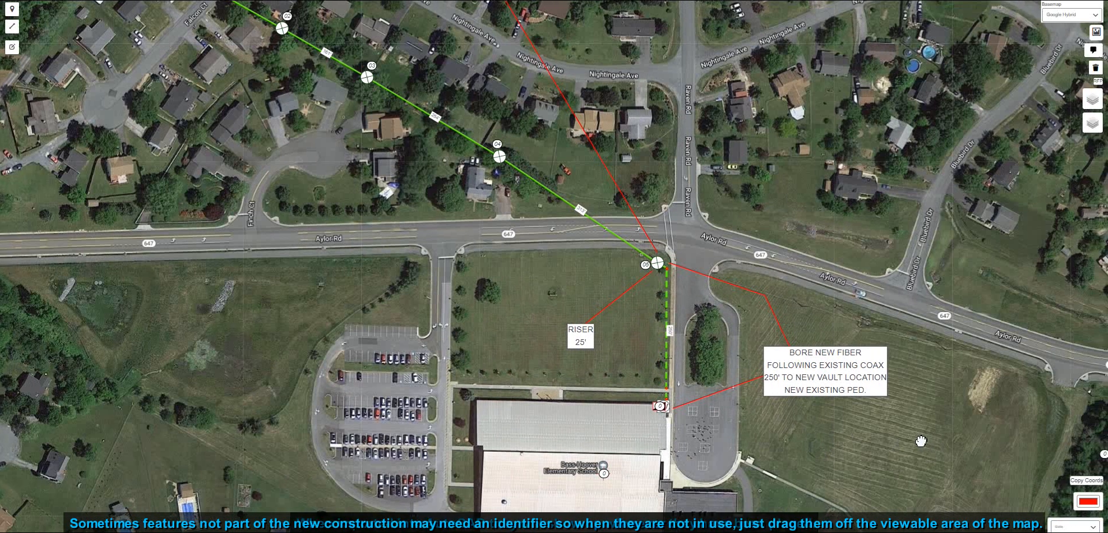
drag(1076, 437, 1044, 427)
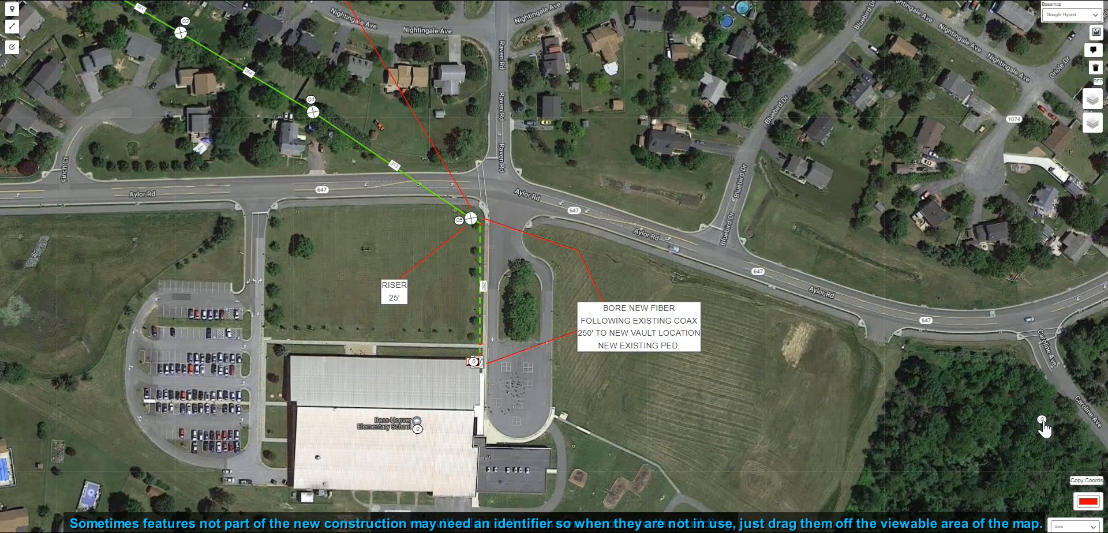
drag(846, 412, 1035, 432)
scroll(698, 374, up, 1)
click(615, 382)
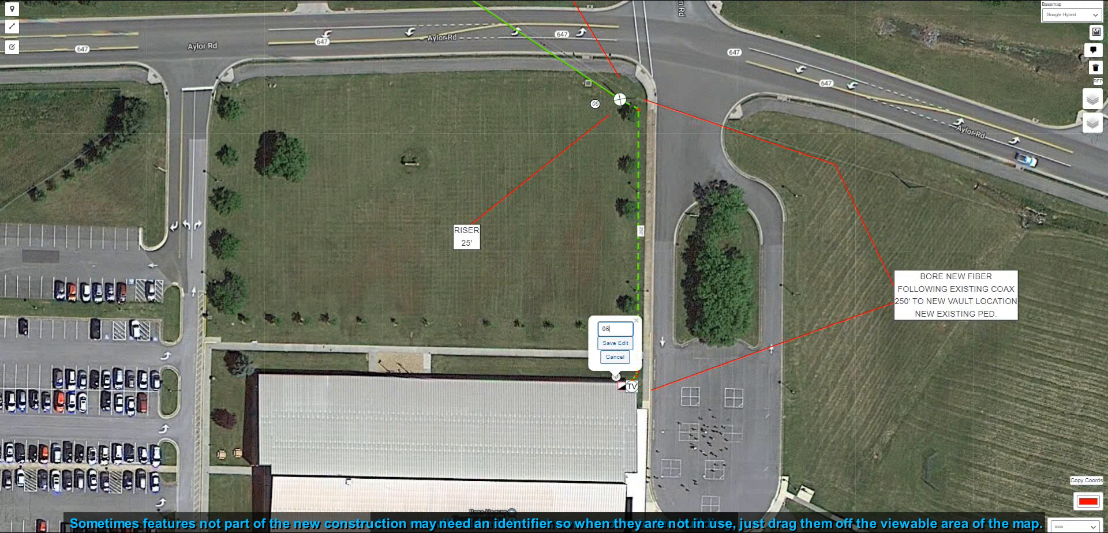
click(613, 346)
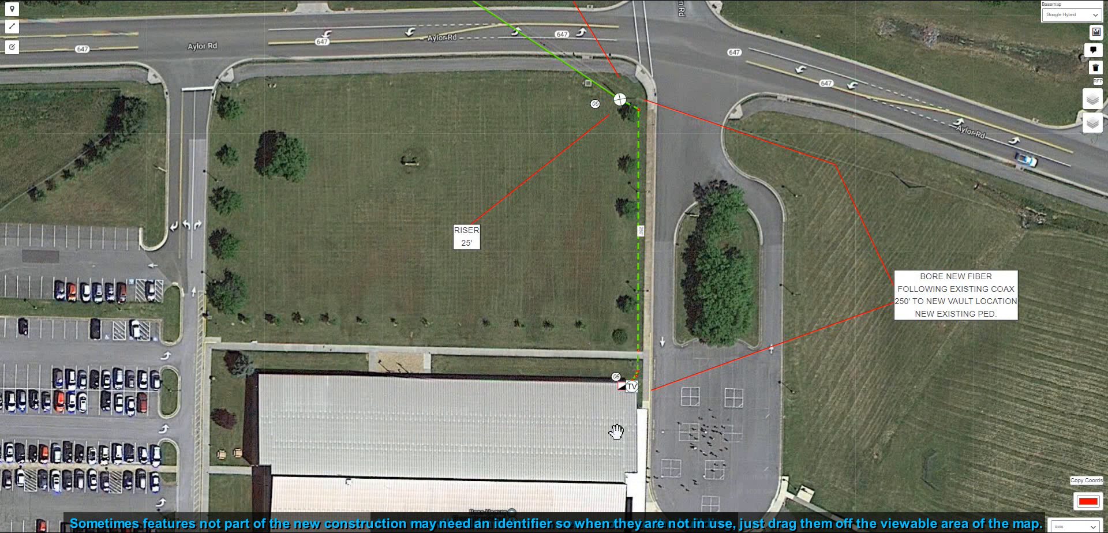
- Change the drawing colour to magenta
scroll(612, 416, down, 1)
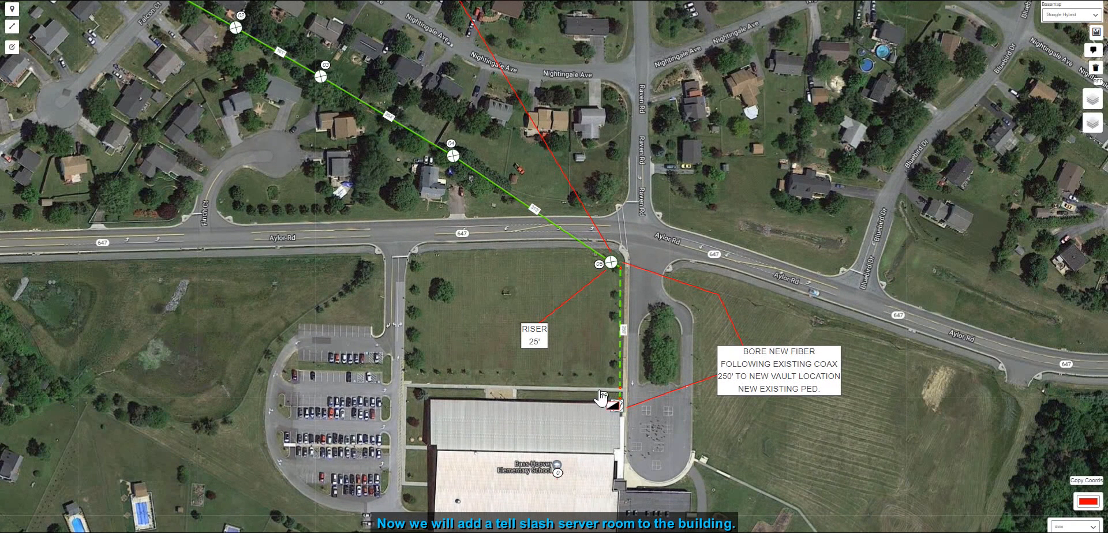
drag(611, 437, 705, 477)
click(1084, 503)
click(1059, 452)
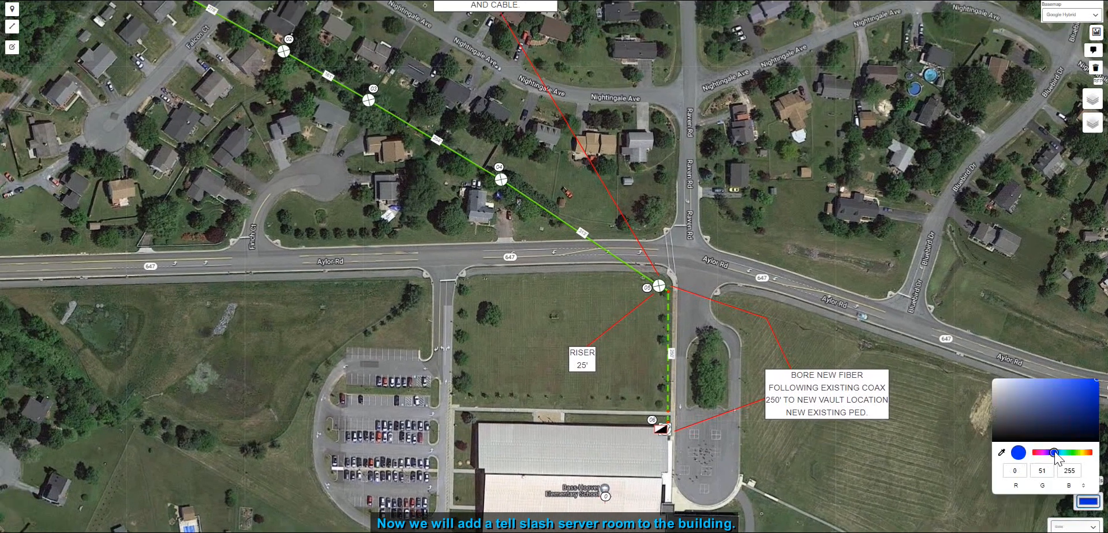
click(898, 478)
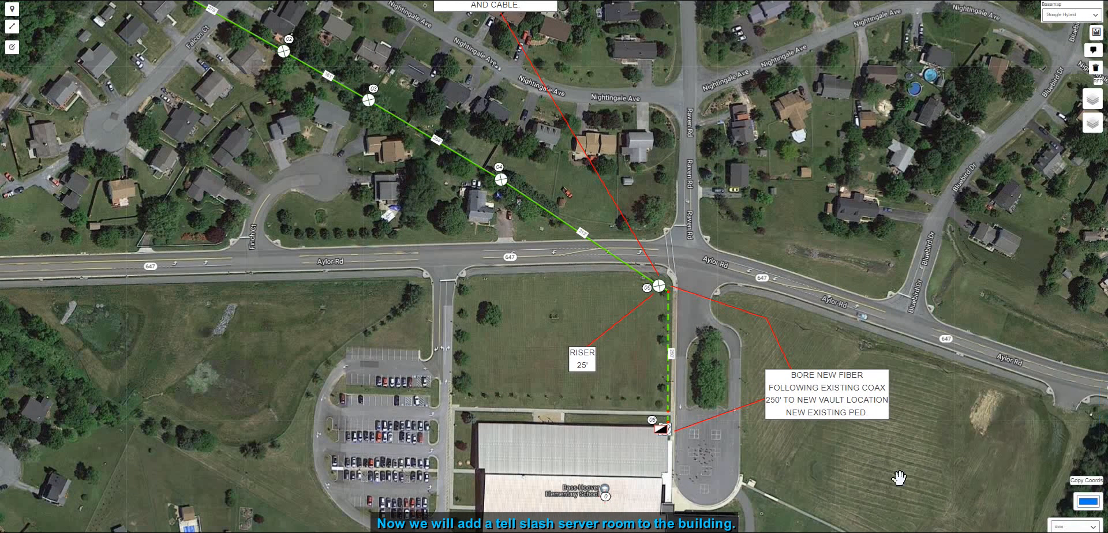
drag(858, 484, 830, 435)
click(1086, 503)
drag(1042, 456, 1045, 457)
click(892, 455)
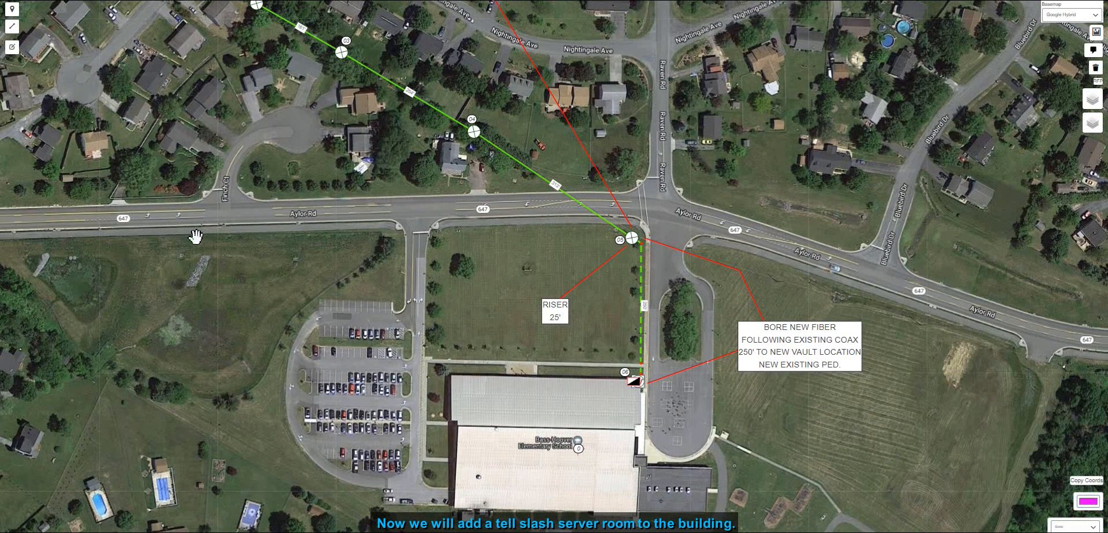
- Draw a magenta rectangle on the school building's roof to mark the telecom/server room
click(12, 26)
scroll(583, 508, up, 3)
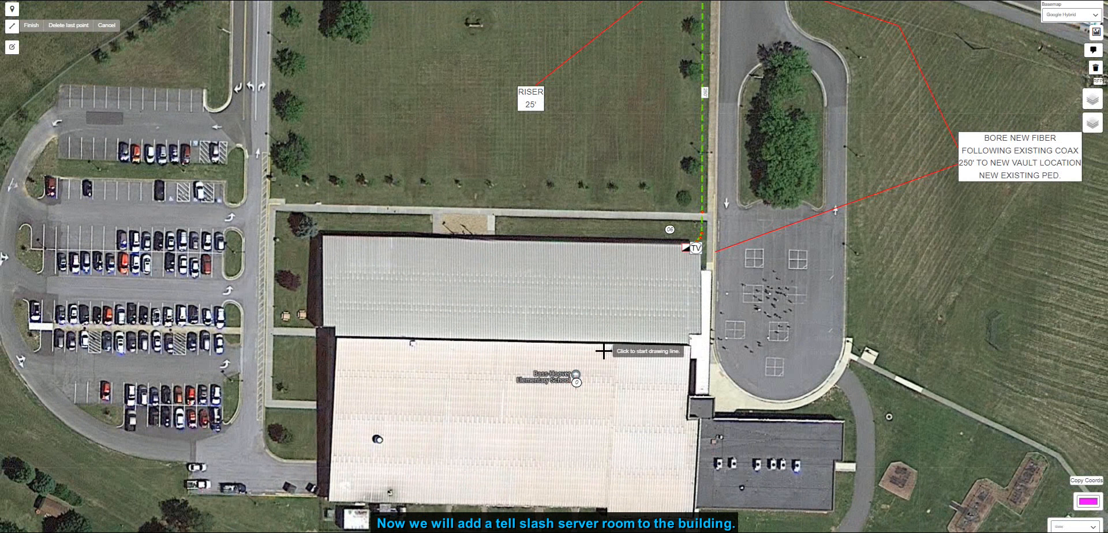
click(600, 345)
click(598, 392)
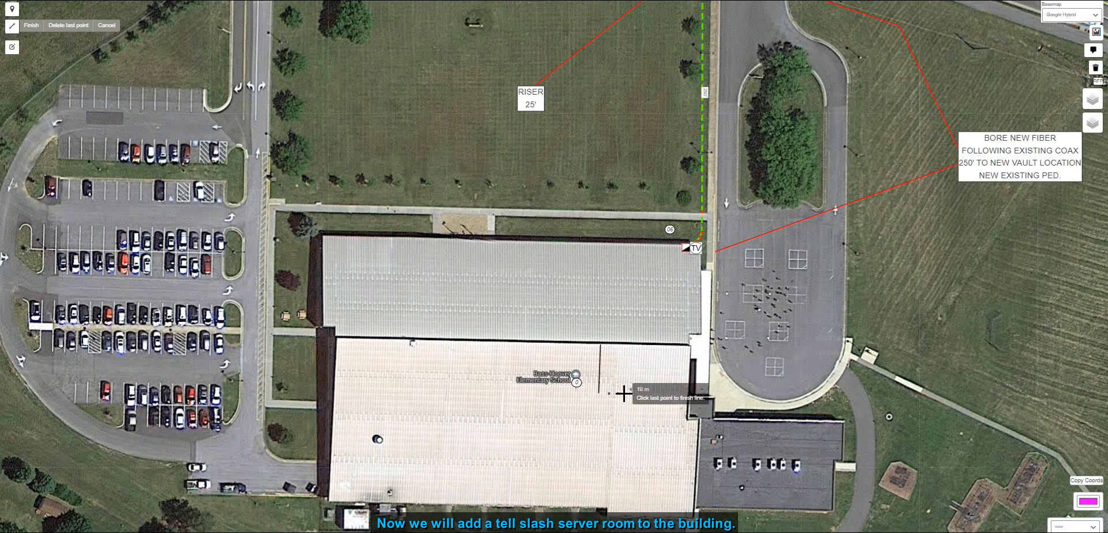
click(628, 393)
click(630, 348)
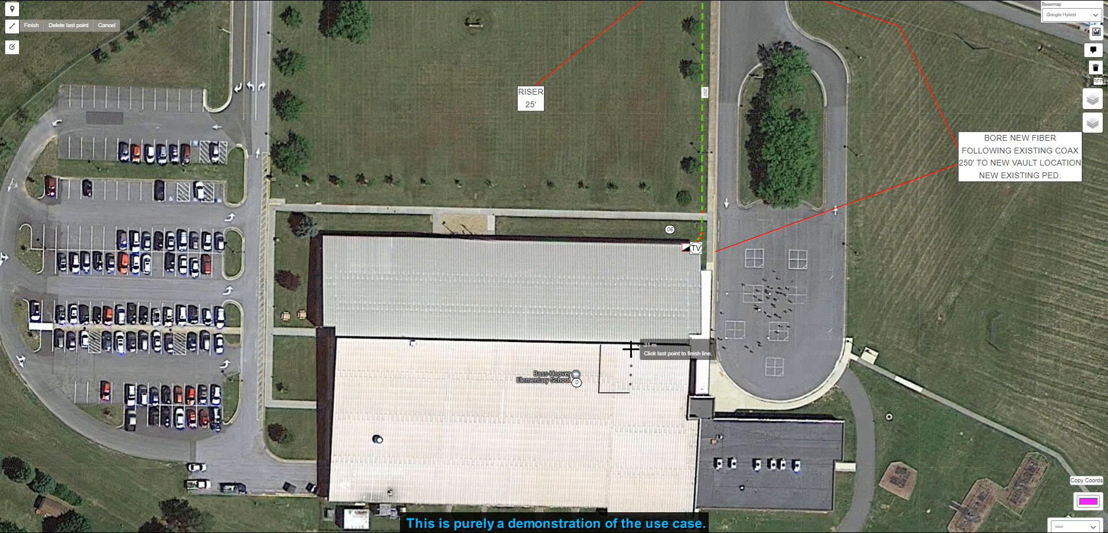
click(601, 345)
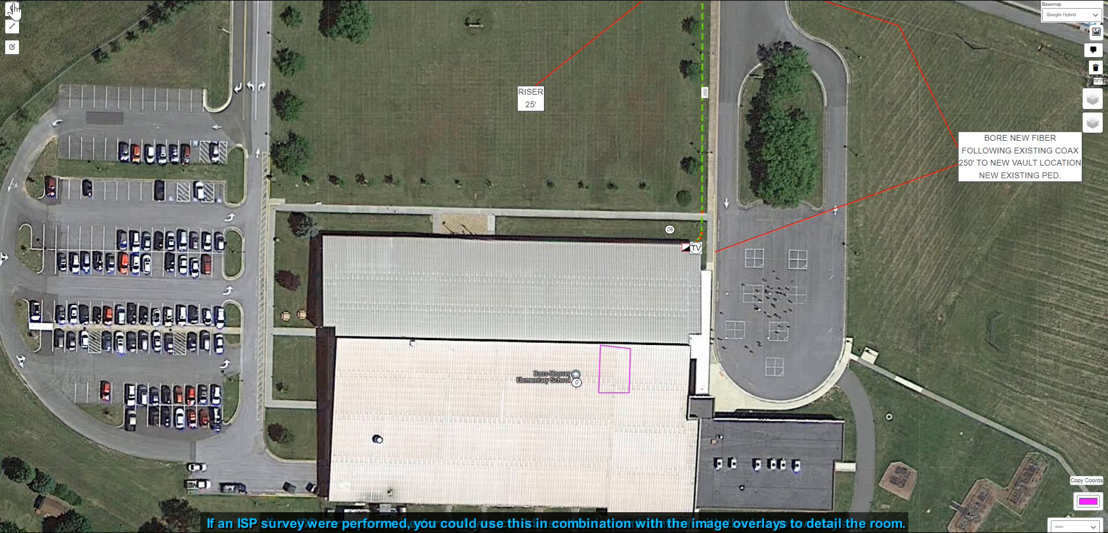
- Reshape the server room rectangle into a smaller square by moving its corner, and save the edit
click(12, 46)
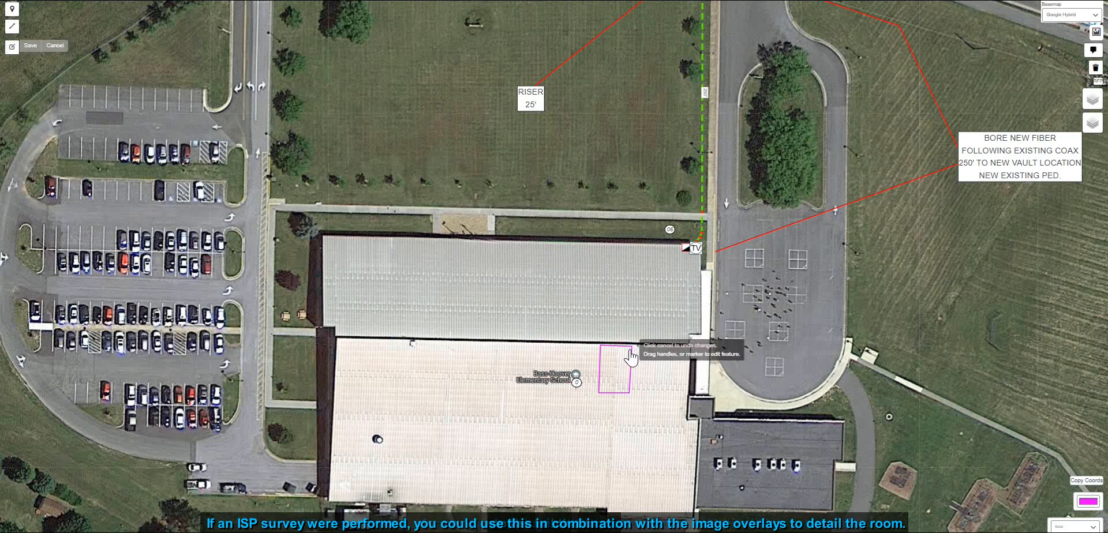
drag(598, 392, 630, 373)
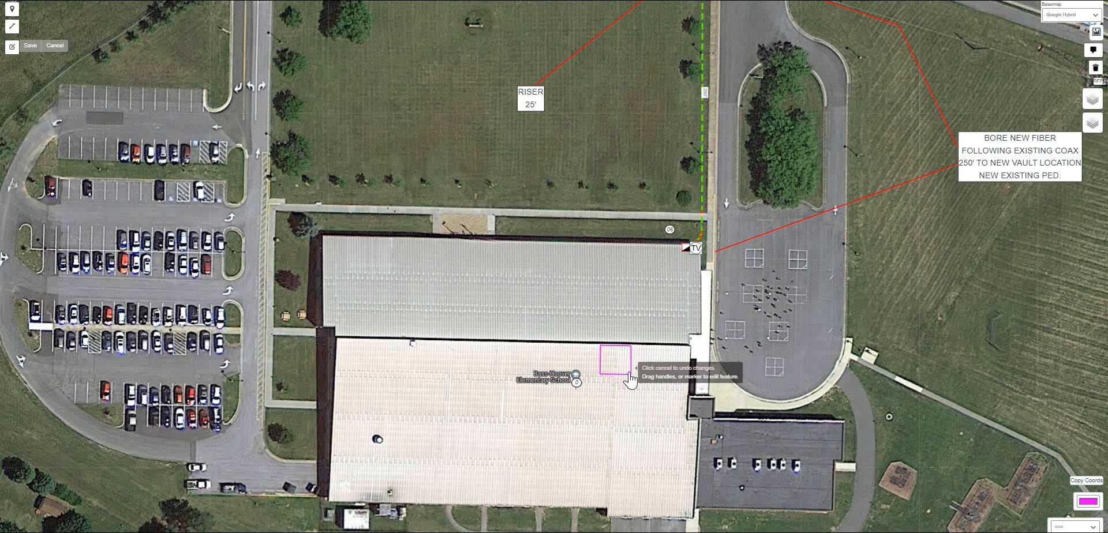
click(30, 45)
drag(825, 285, 714, 324)
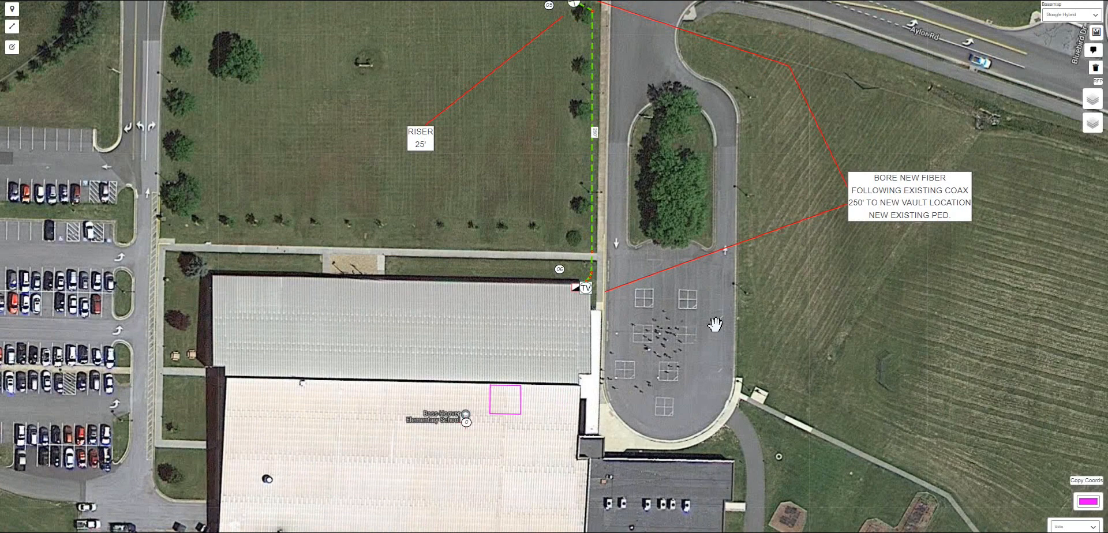
click(12, 8)
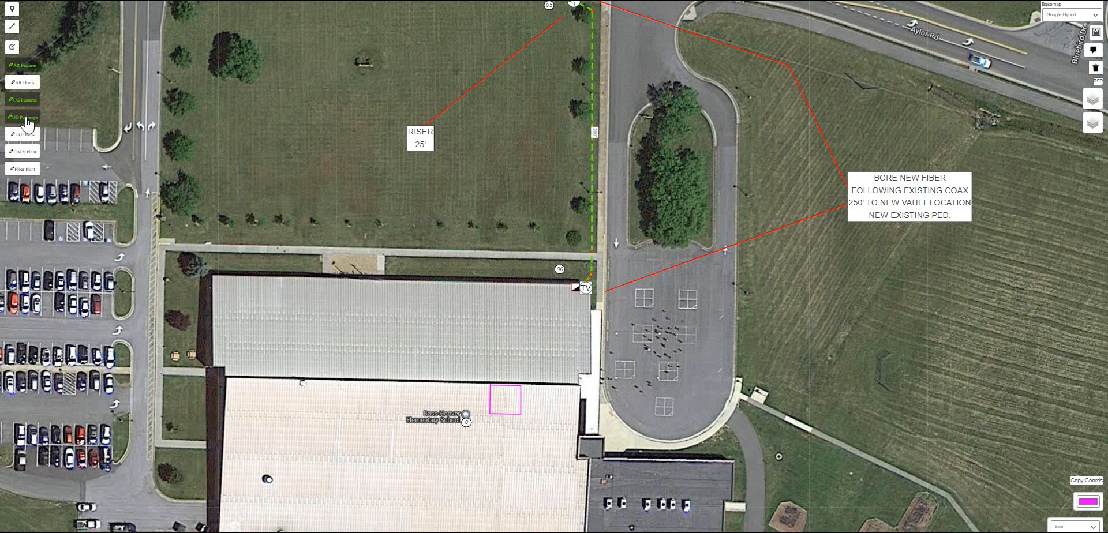
click(462, 425)
click(506, 401)
drag(462, 435, 475, 423)
click(476, 424)
click(478, 408)
text(7)
click(474, 389)
- View the corner pole location in Google Maps Street View
drag(540, 173, 445, 402)
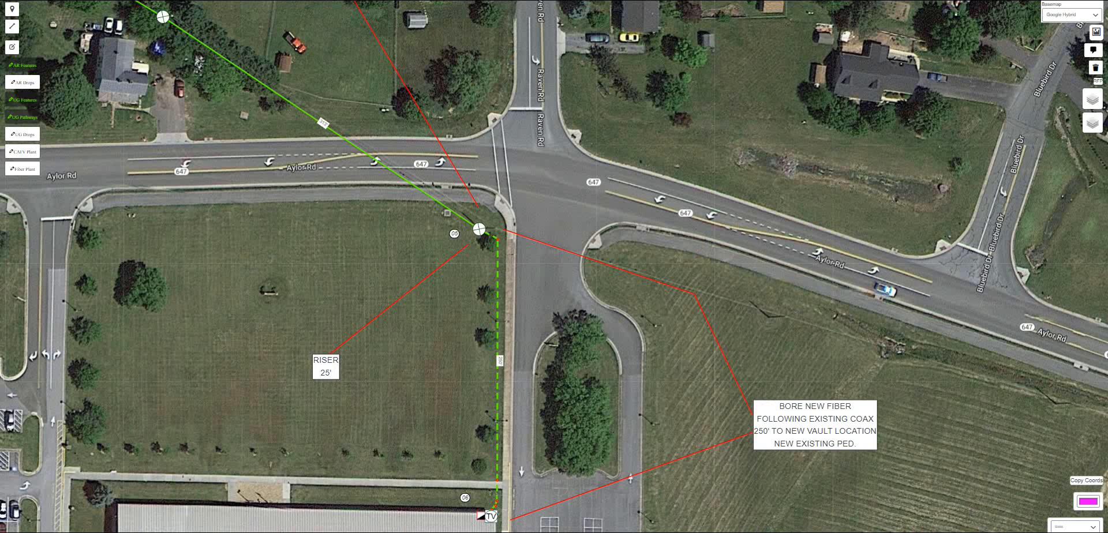
click(478, 229)
click(485, 143)
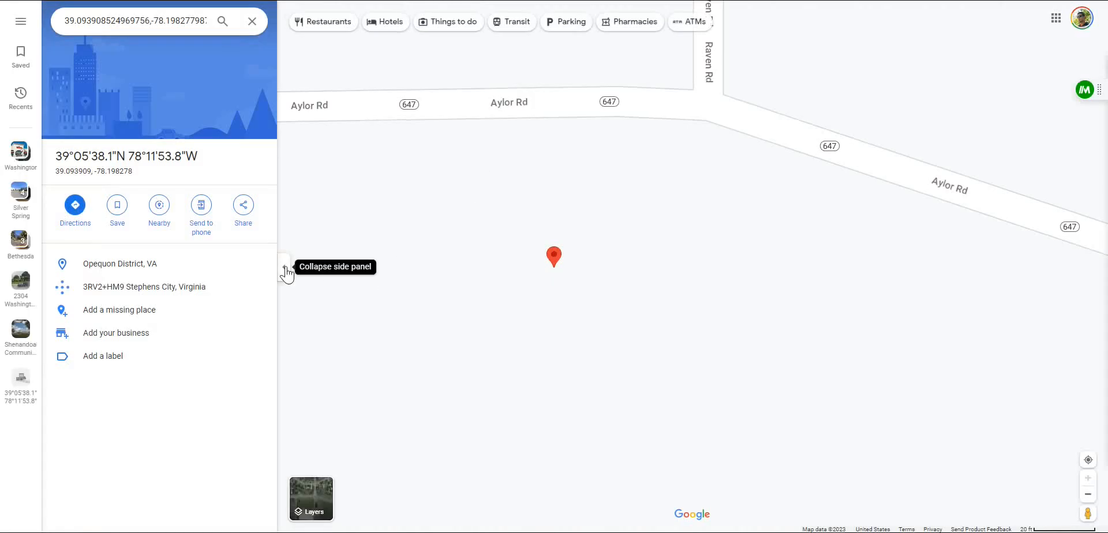
click(284, 267)
drag(1088, 513, 691, 93)
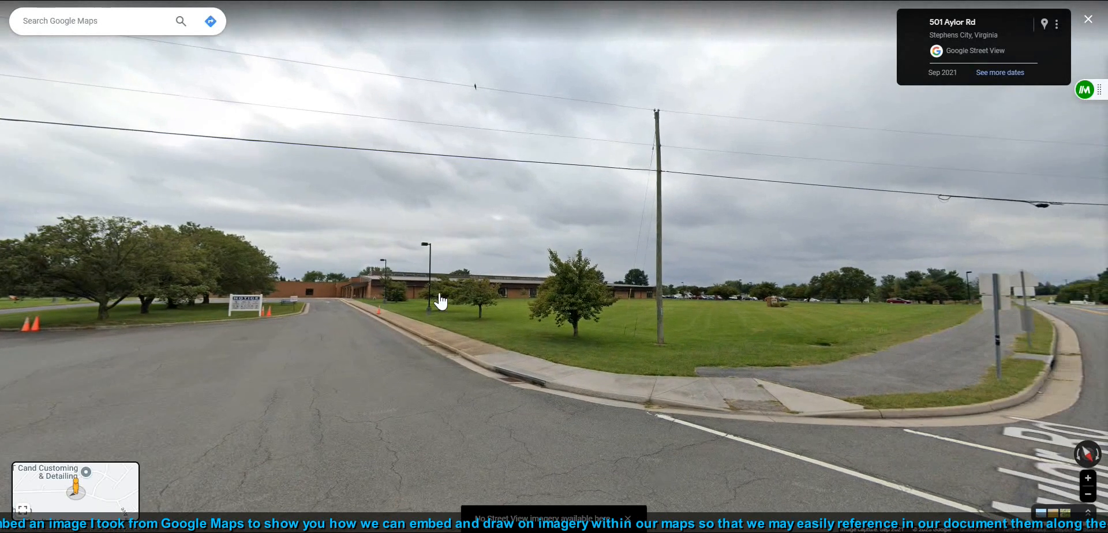
scroll(436, 319, up, 2)
drag(763, 411, 670, 476)
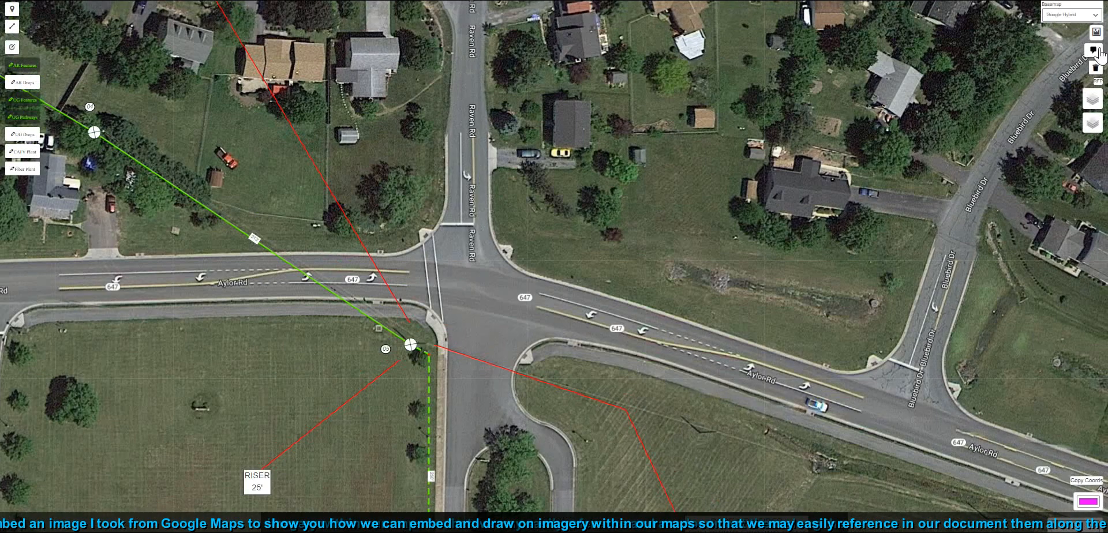
- Embed the image BASS HOVER RISER PIC DESKTOP on the map and position it beside the corner pole
click(1099, 53)
click(276, 111)
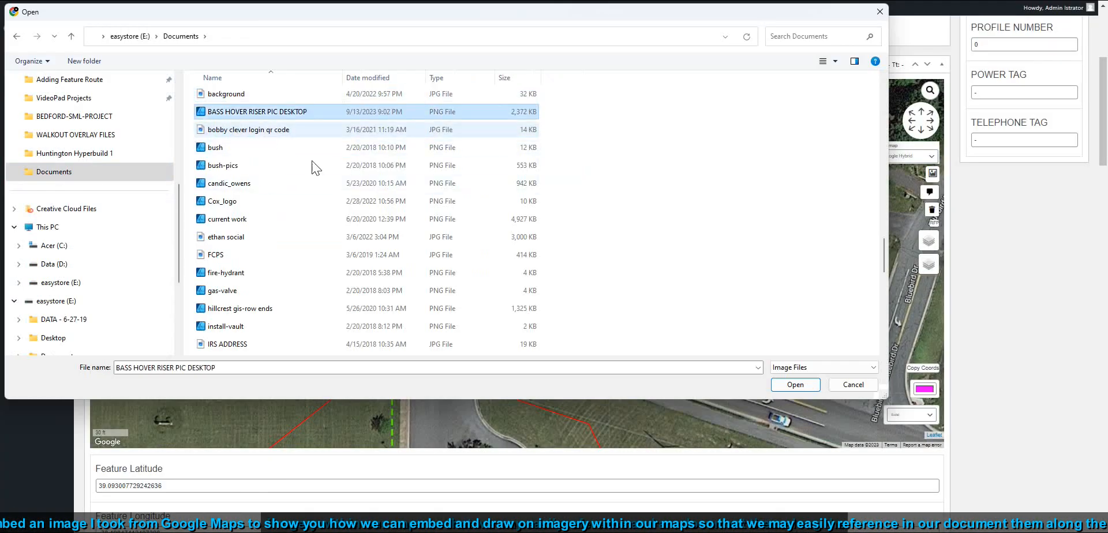
click(785, 388)
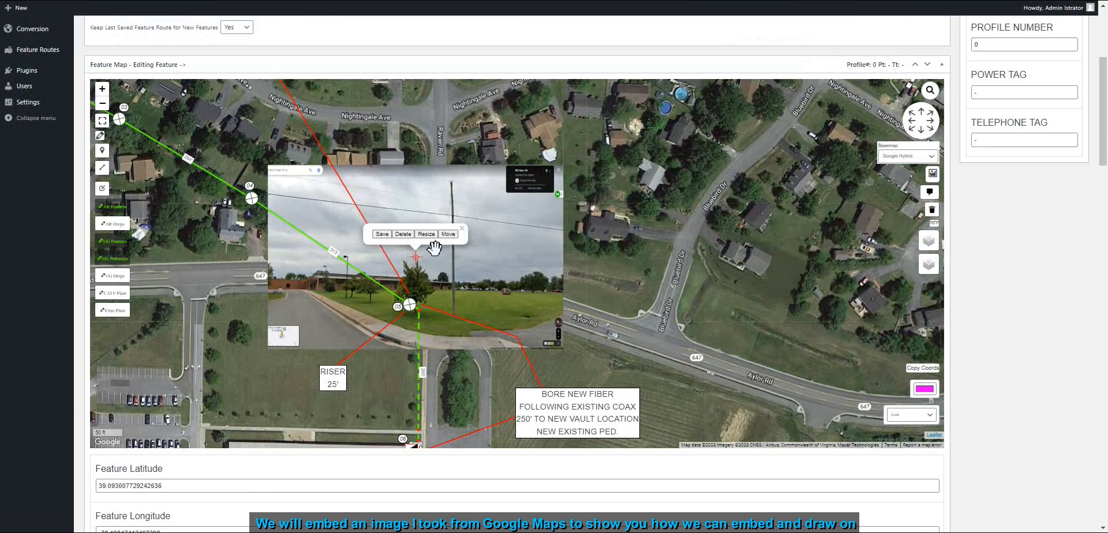
mouse_move(425, 265)
mouse_down()
mouse_move(469, 254)
mouse_move(466, 271)
mouse_move(546, 222)
mouse_move(504, 260)
mouse_up()
click(620, 184)
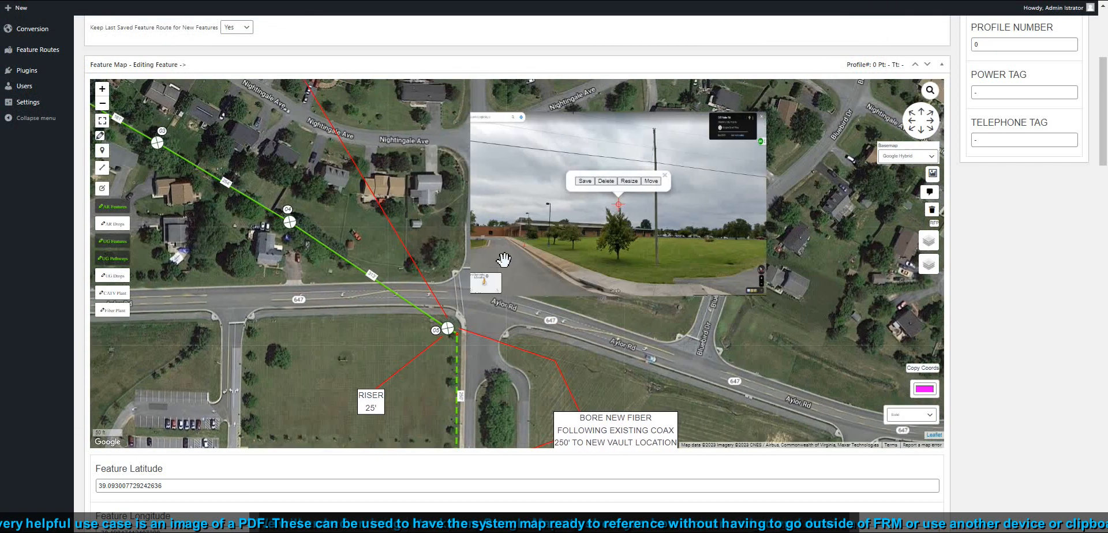
- Change the drawing colour to blue
click(105, 123)
click(904, 265)
drag(856, 431, 856, 367)
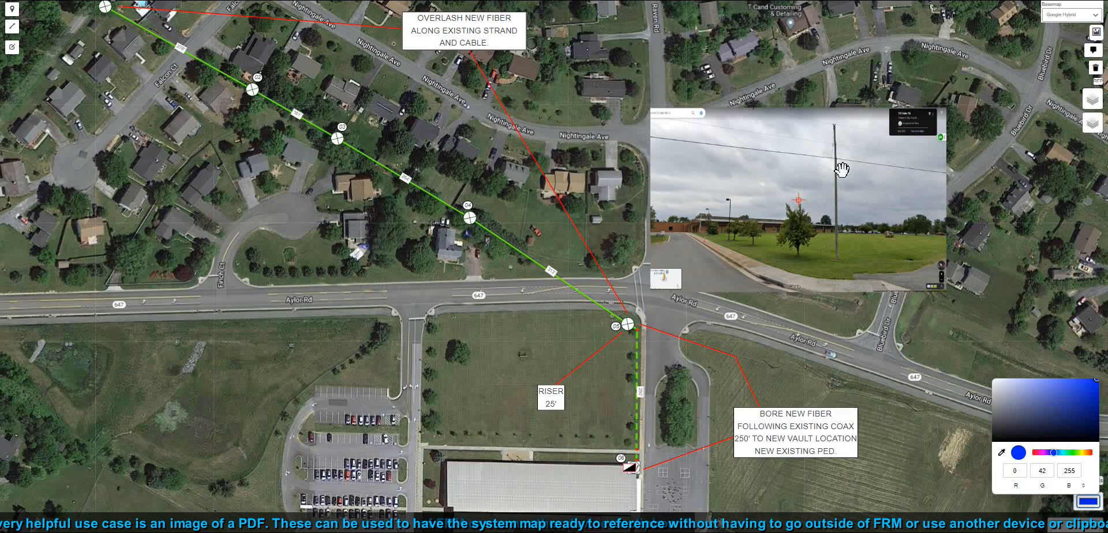
scroll(775, 296, up, 1)
scroll(773, 312, down, 1)
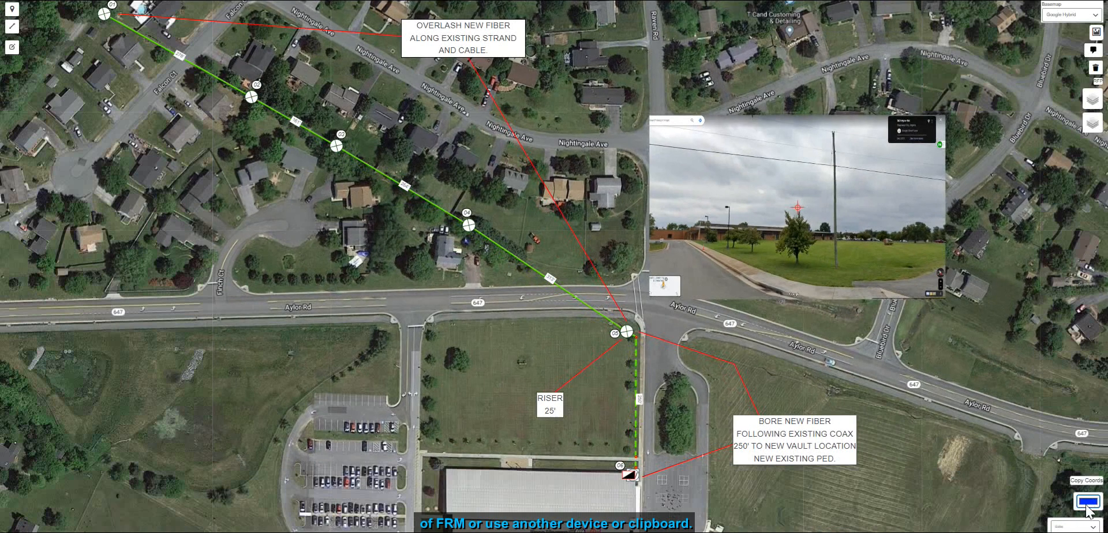
- Trace a blue line on the embedded photo from the pole base along the sidewalk toward the school building
click(11, 26)
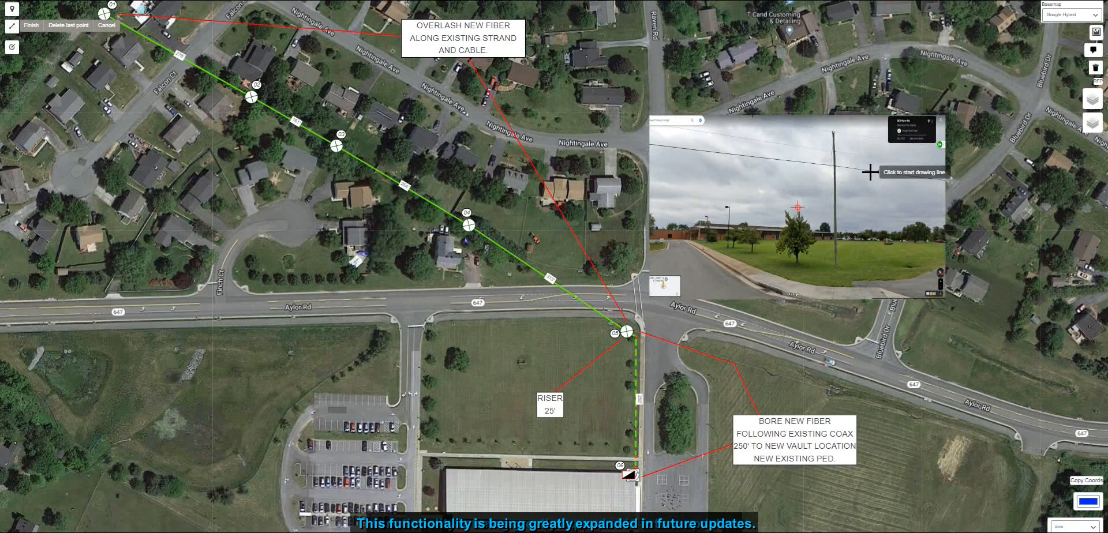
click(834, 165)
scroll(834, 269, up, 2)
click(840, 260)
click(790, 268)
click(698, 272)
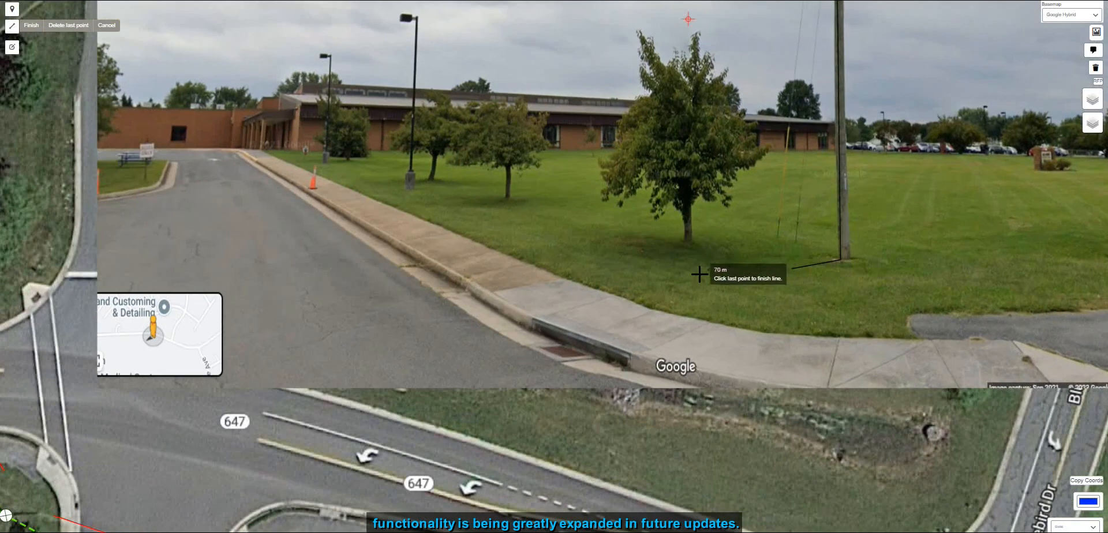
click(610, 260)
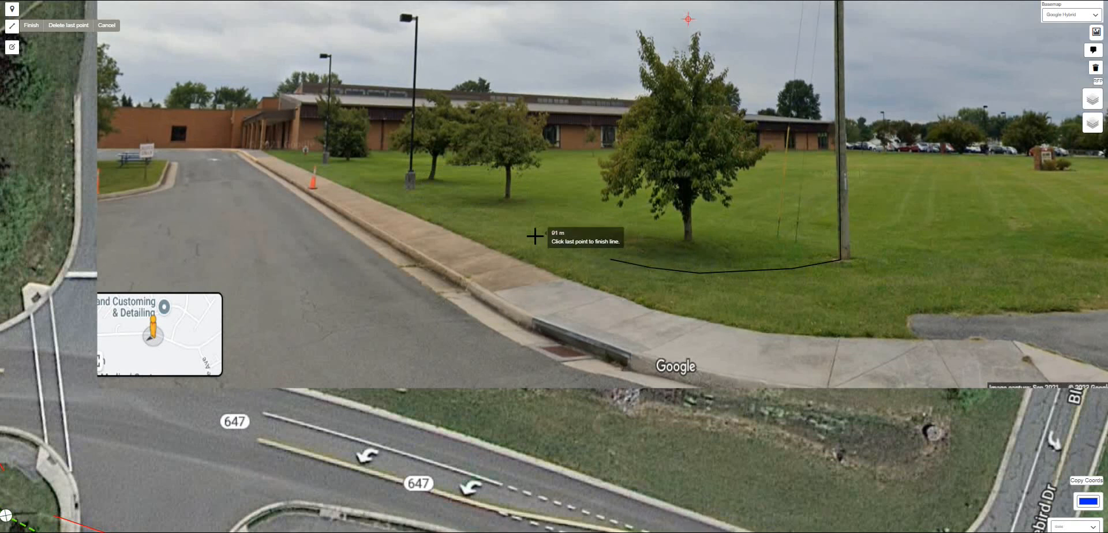
scroll(406, 193, up, 2)
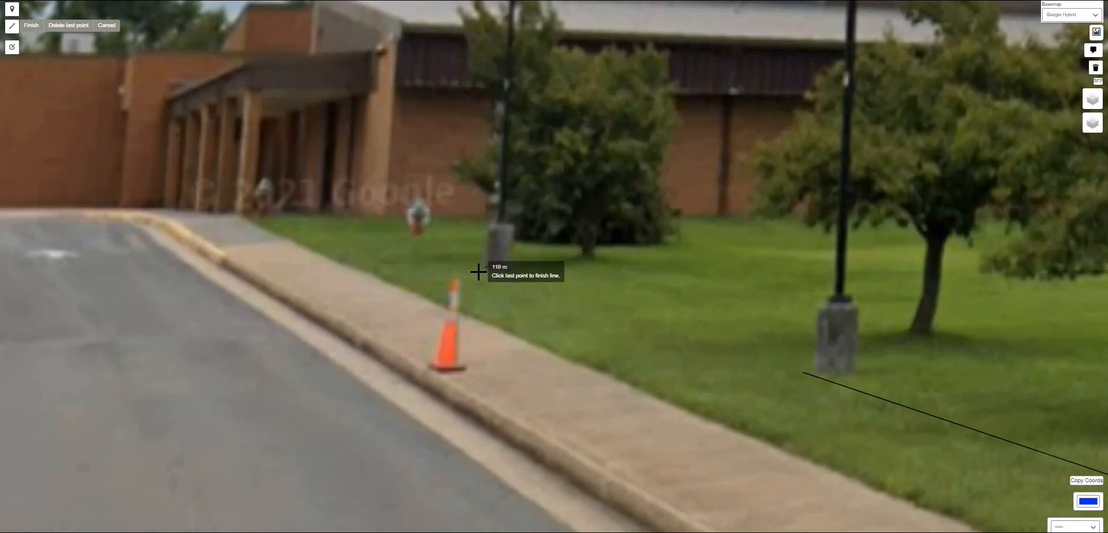
click(477, 272)
click(374, 230)
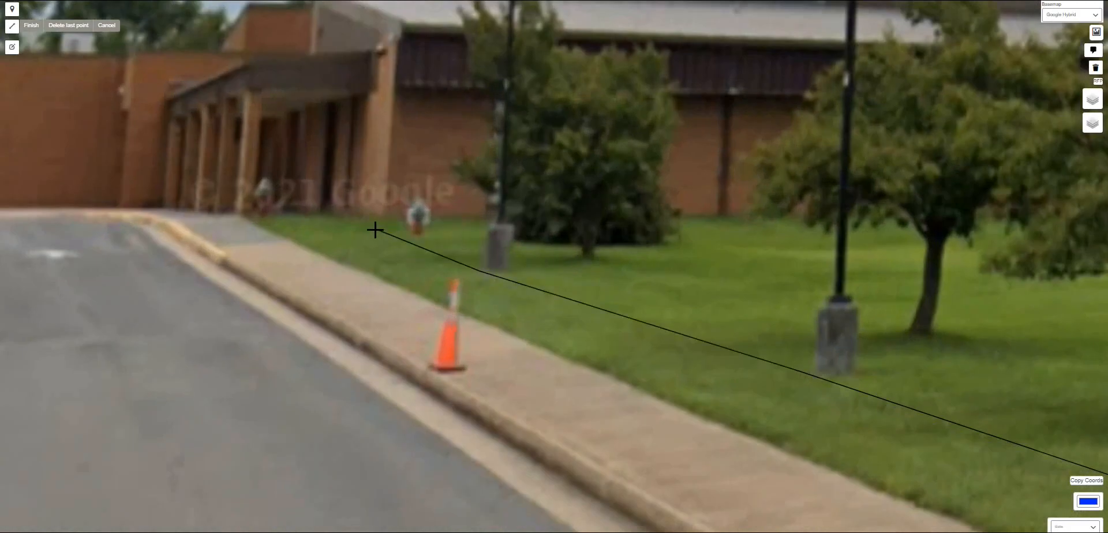
click(440, 216)
click(450, 43)
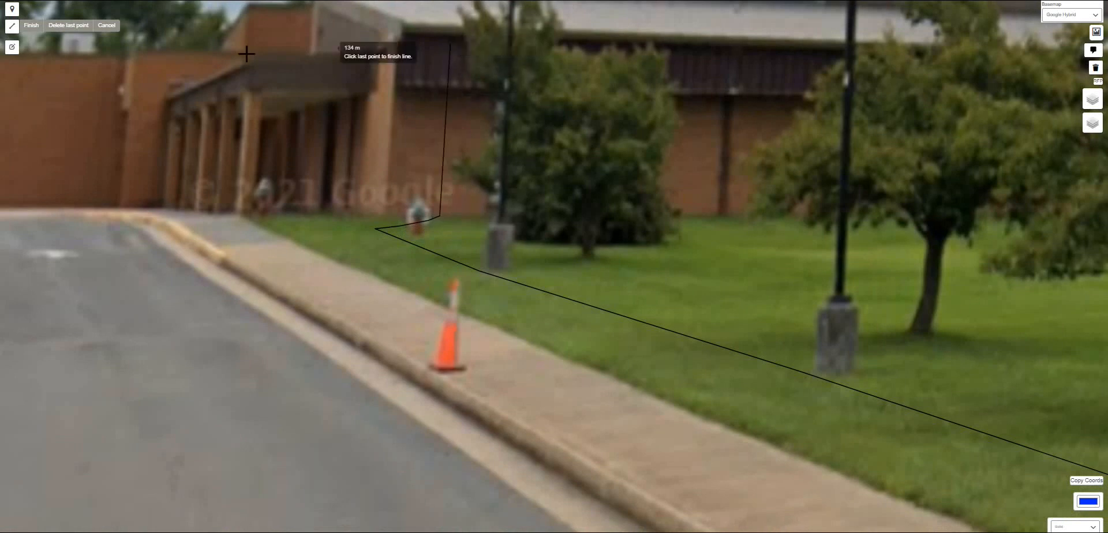
click(68, 25)
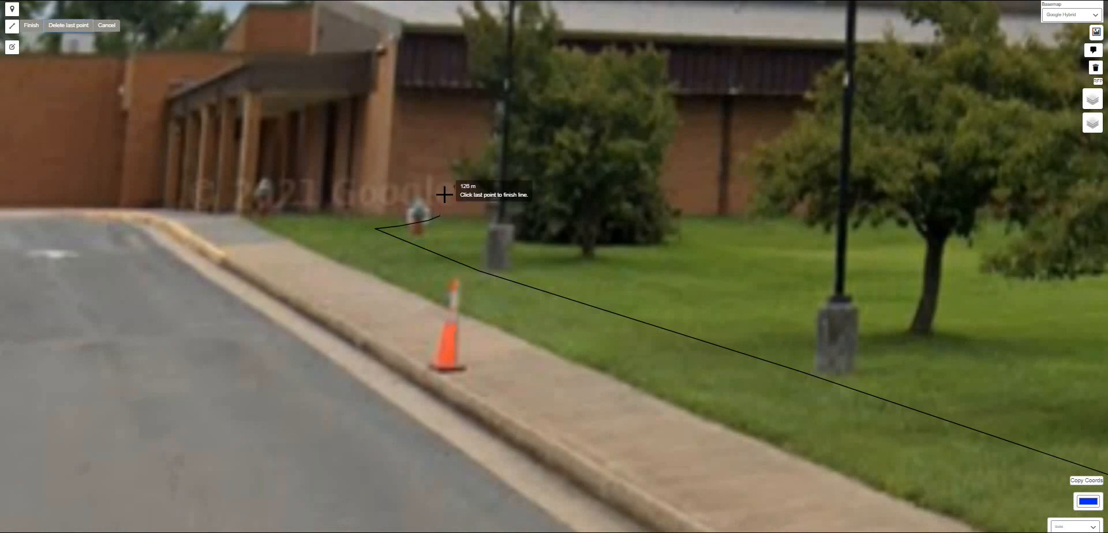
click(440, 94)
click(440, 94)
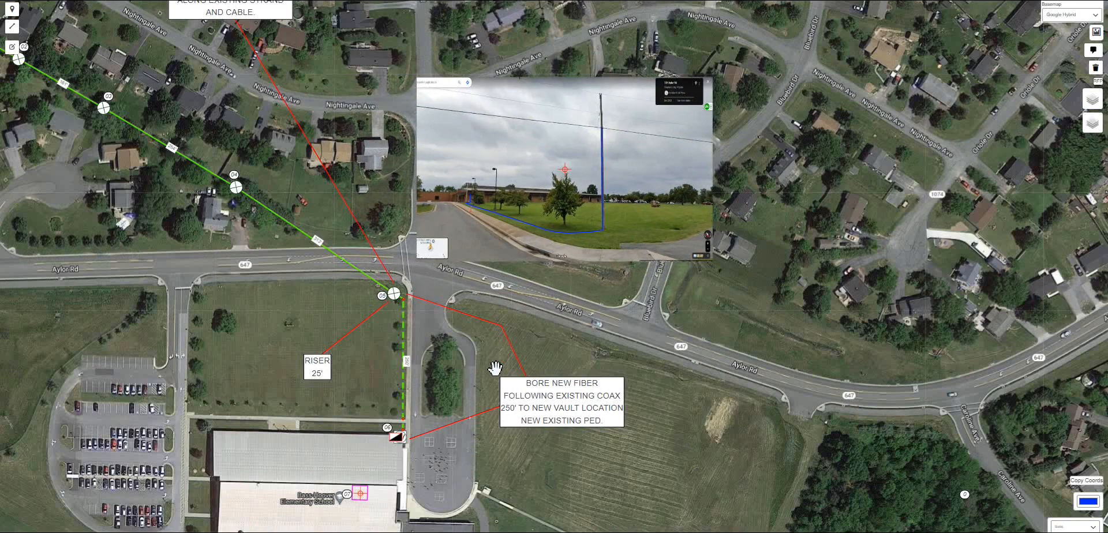
- Switch the colour to red and draw a leader line from the corner pole to the embedded photo
drag(495, 368, 763, 358)
drag(850, 325, 825, 317)
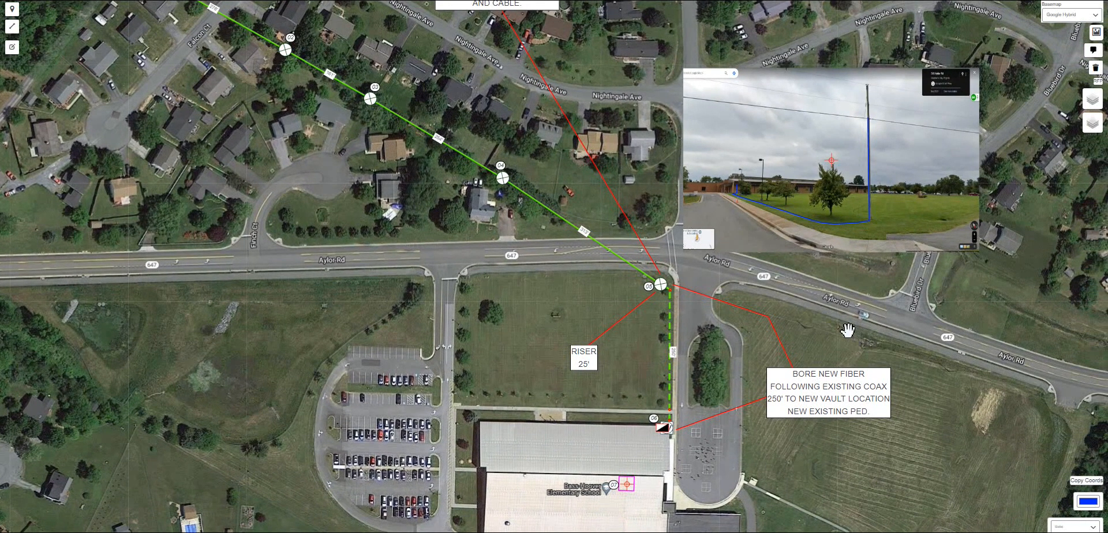
click(1088, 501)
click(1034, 452)
click(614, 290)
click(14, 32)
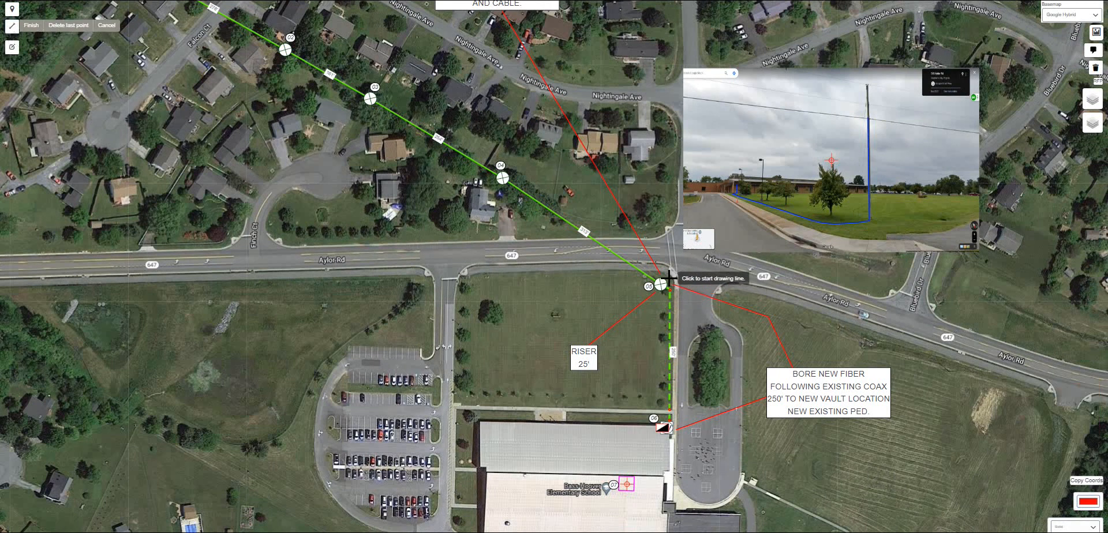
click(669, 278)
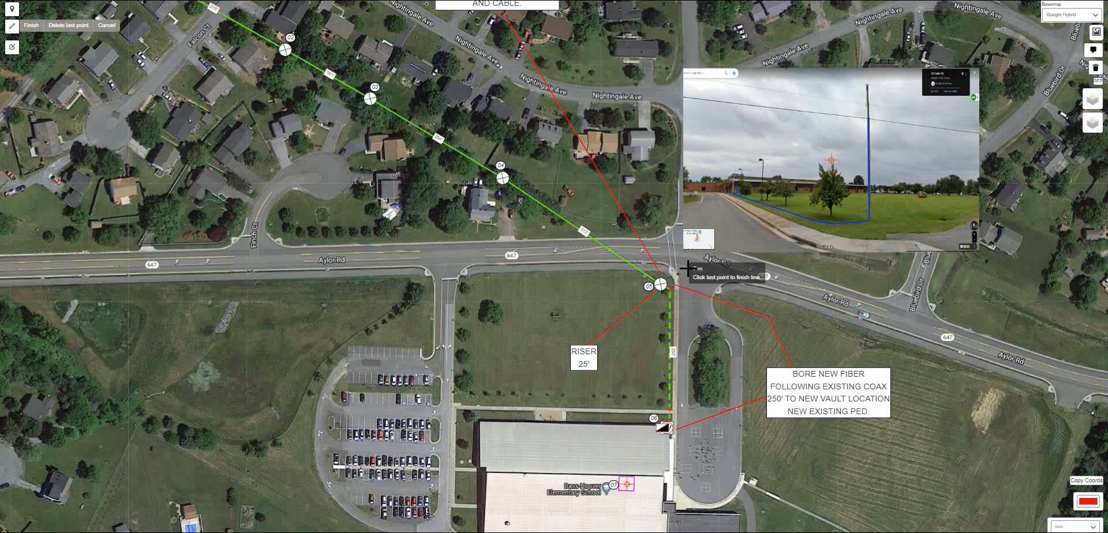
click(716, 211)
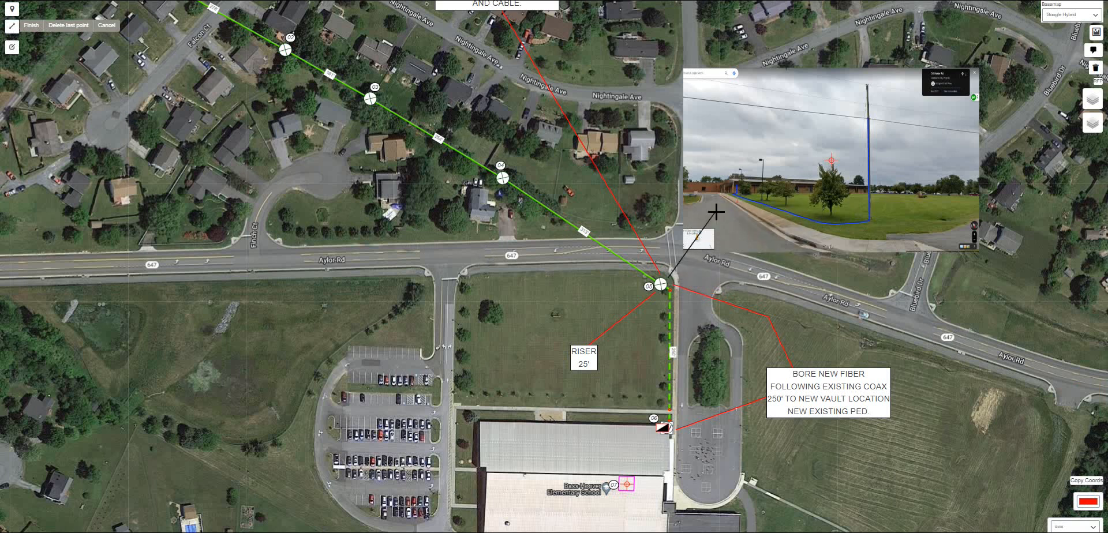
click(716, 211)
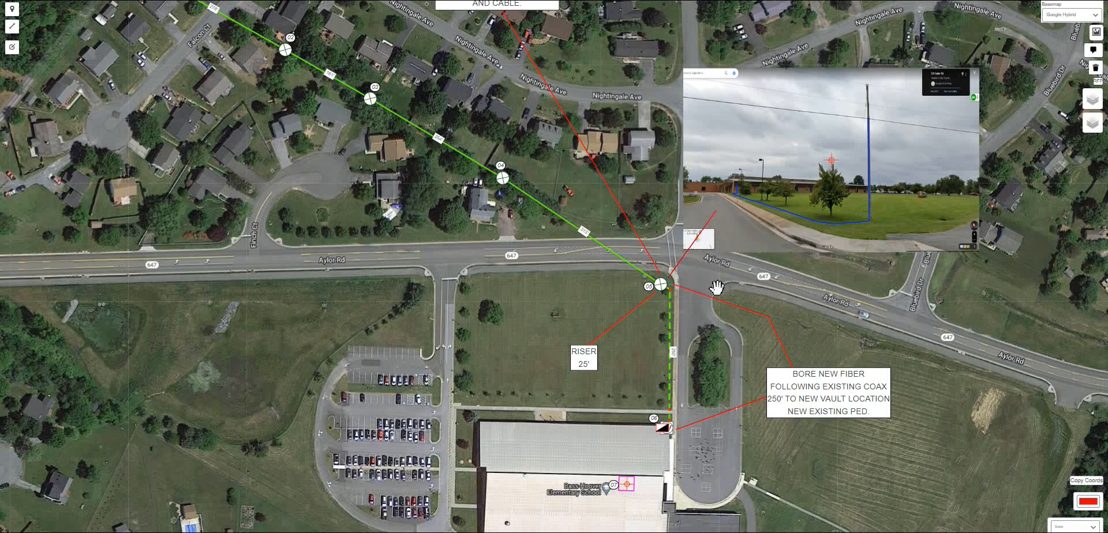
- Move the RISER 25' note up beside the corner pole
click(614, 323)
click(617, 309)
click(586, 358)
click(522, 358)
drag(580, 354, 641, 306)
click(544, 363)
mouse_move(470, 325)
mouse_down()
mouse_move(479, 361)
mouse_move(468, 387)
mouse_move(468, 310)
mouse_up()
- Set the drawing colour back to blue
click(1084, 506)
click(1051, 453)
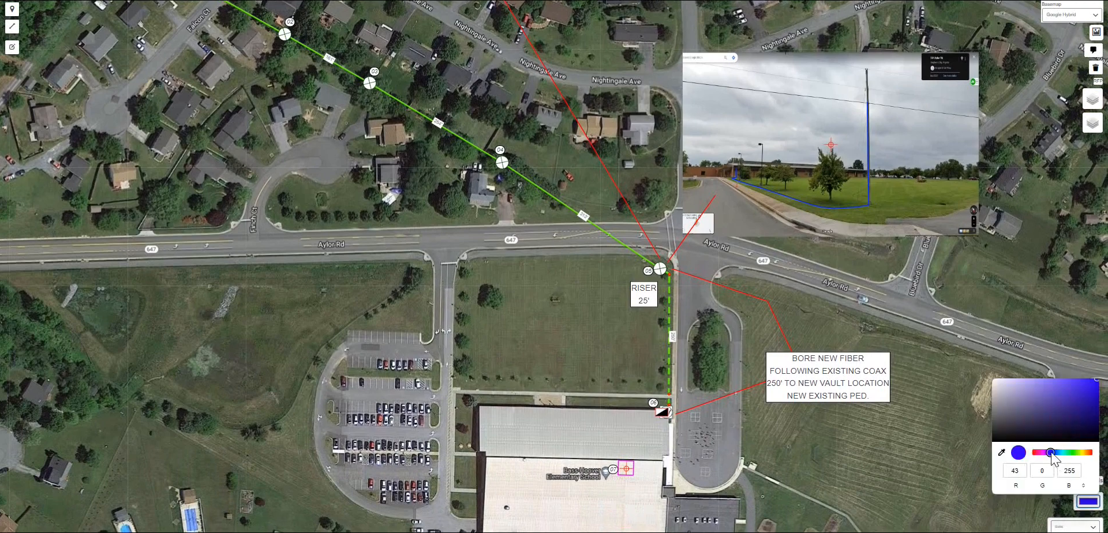
click(957, 488)
drag(559, 308, 618, 412)
- Place a blue fiber splice symbol at the first pole of the strand, on the Fiber Plant layer
click(12, 47)
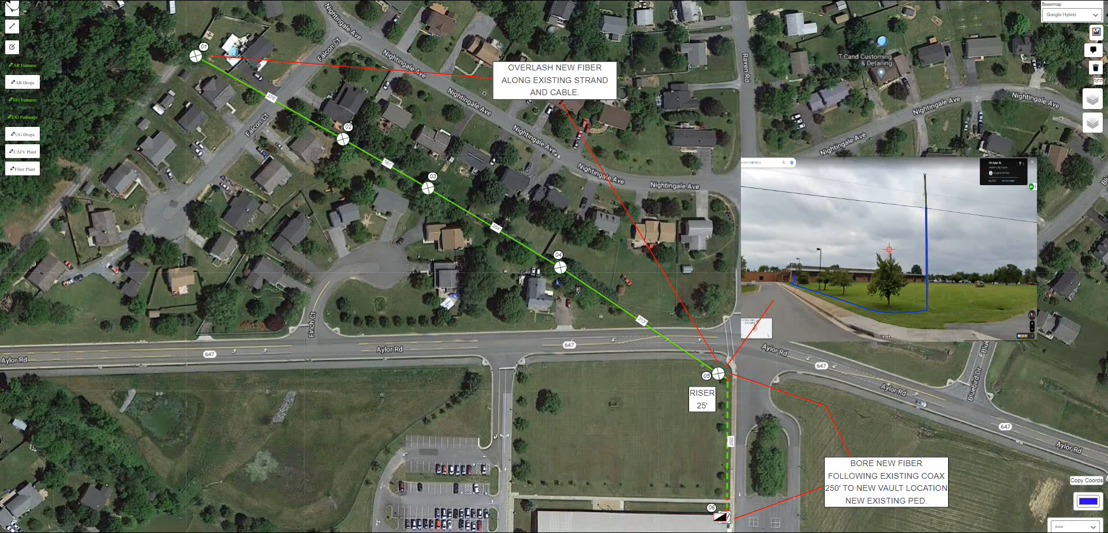
click(186, 70)
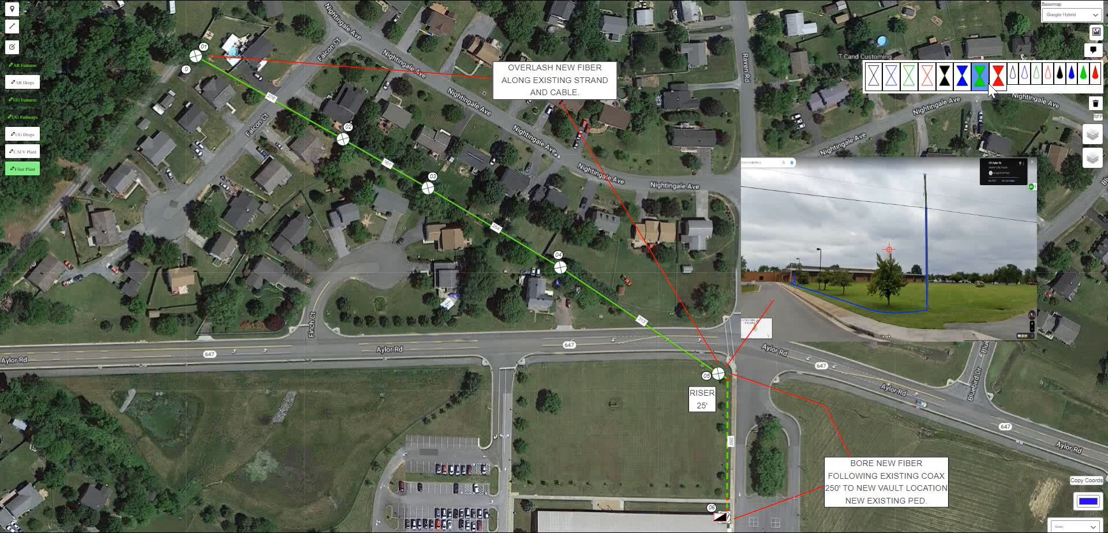
click(961, 75)
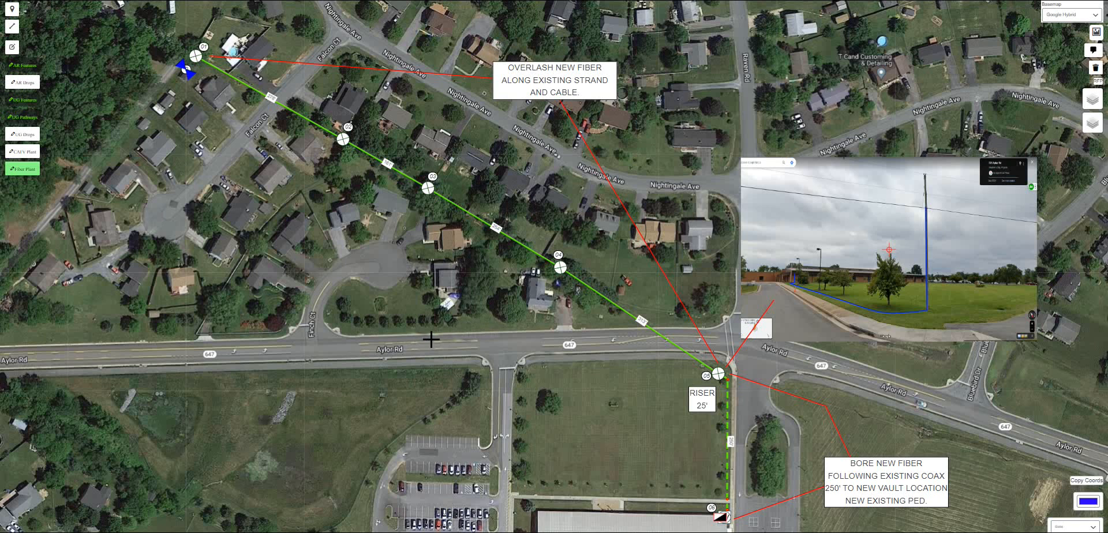
click(706, 376)
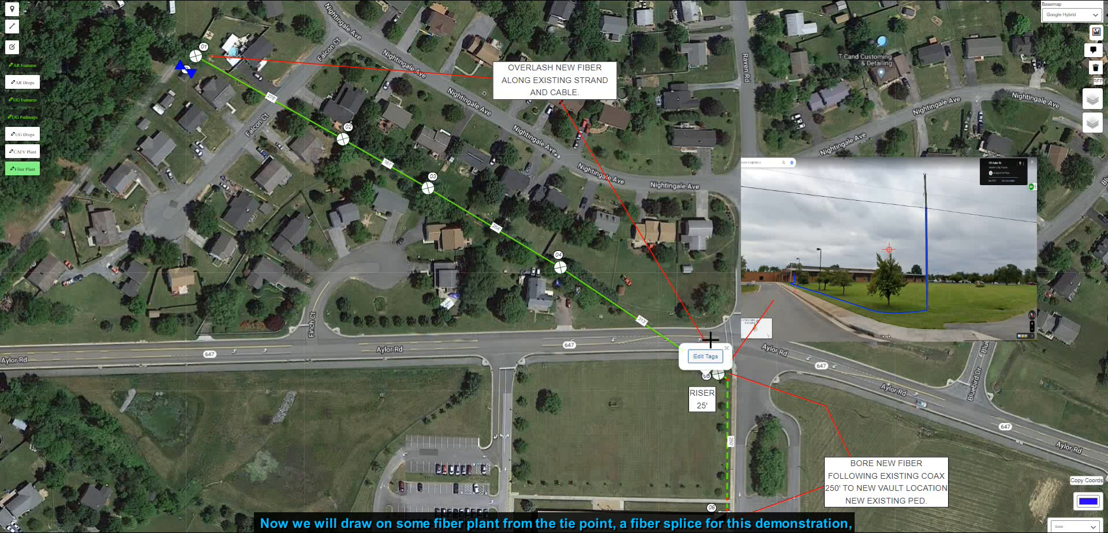
click(727, 349)
drag(650, 440, 626, 288)
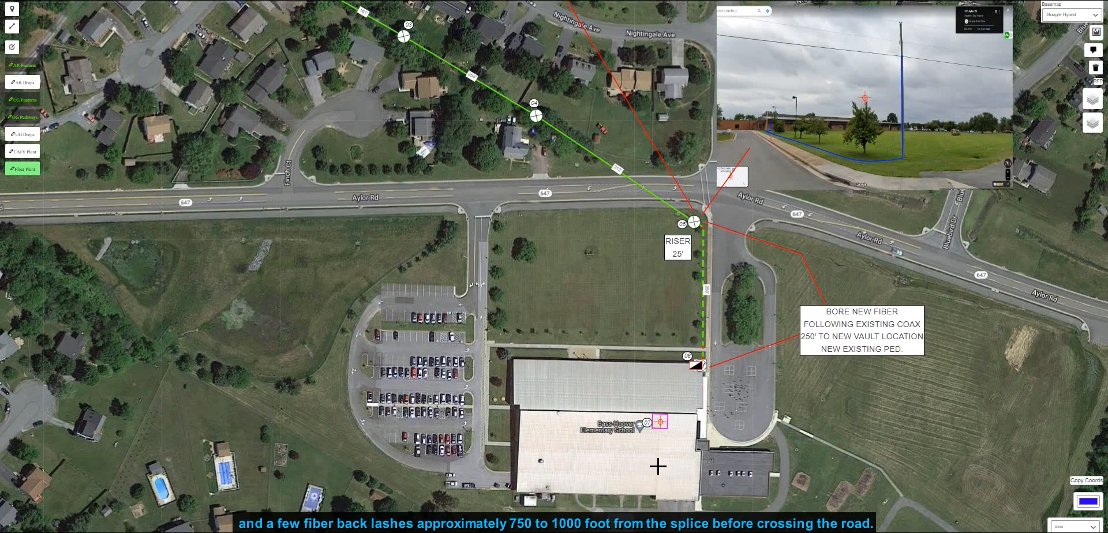
drag(644, 240, 641, 388)
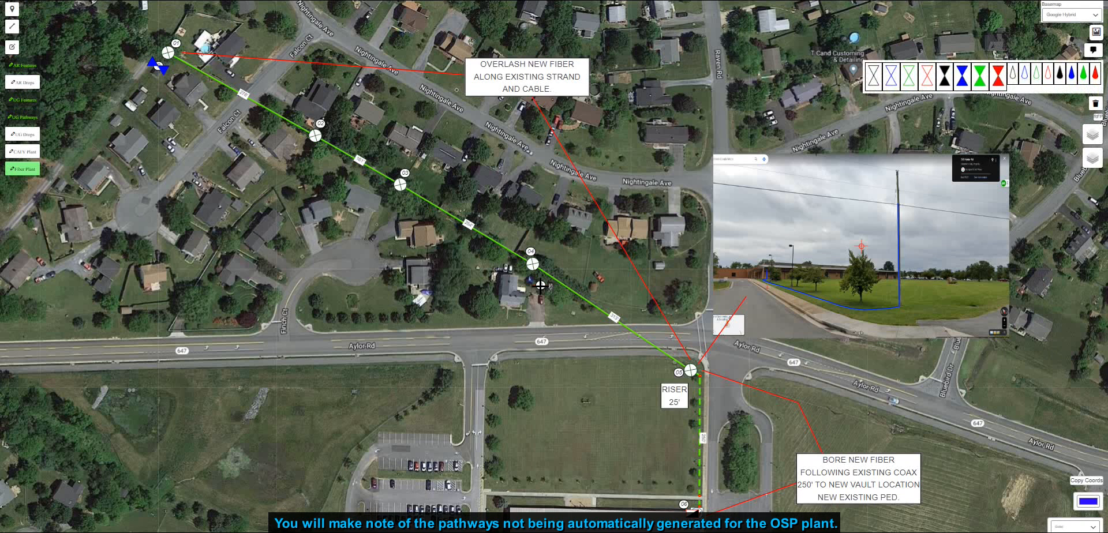
- Place two back-lash markers along the strand before the road crossing and rotate them to align with the strand
click(1073, 76)
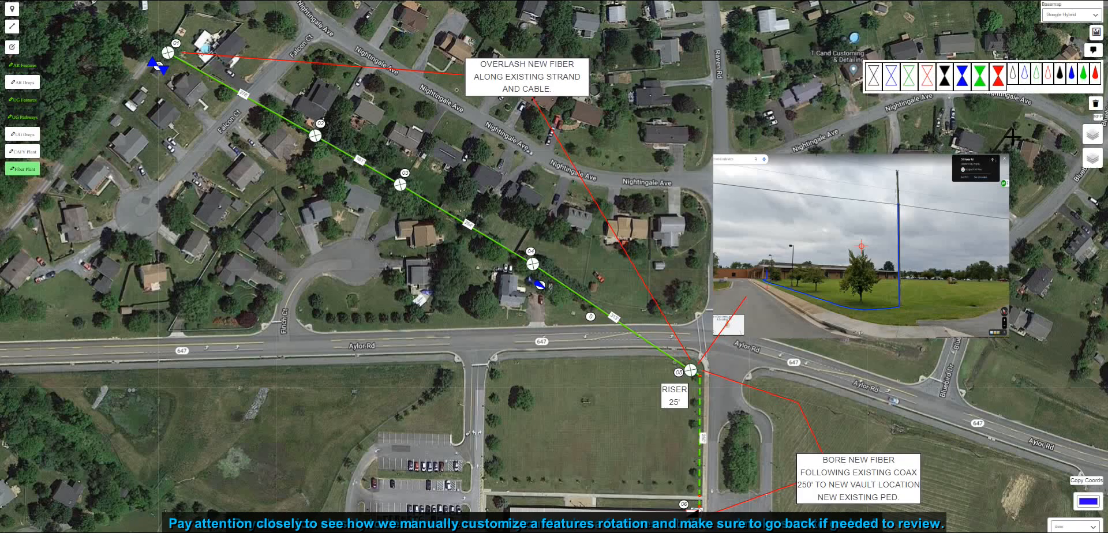
click(1072, 74)
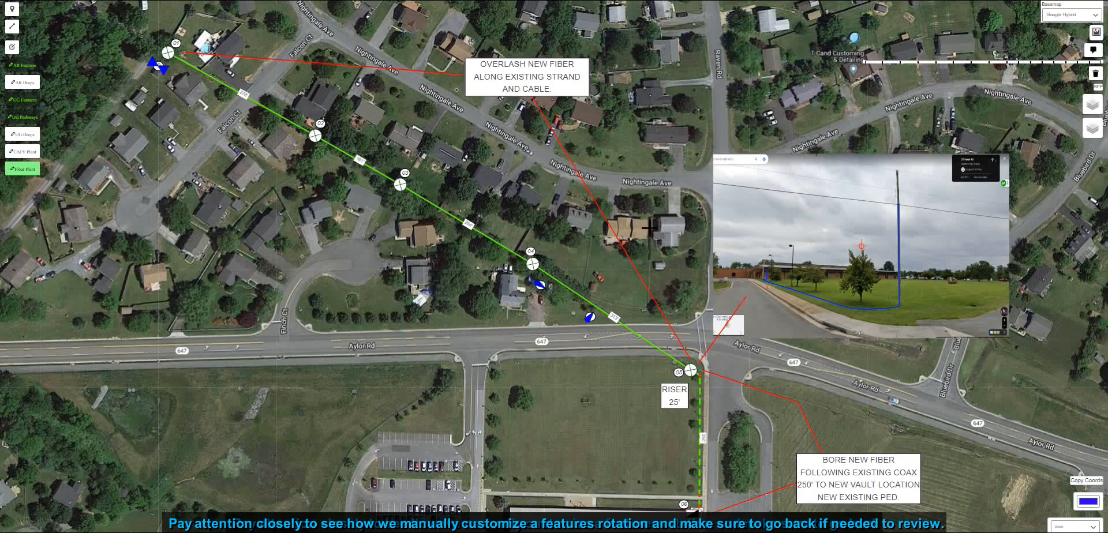
click(540, 286)
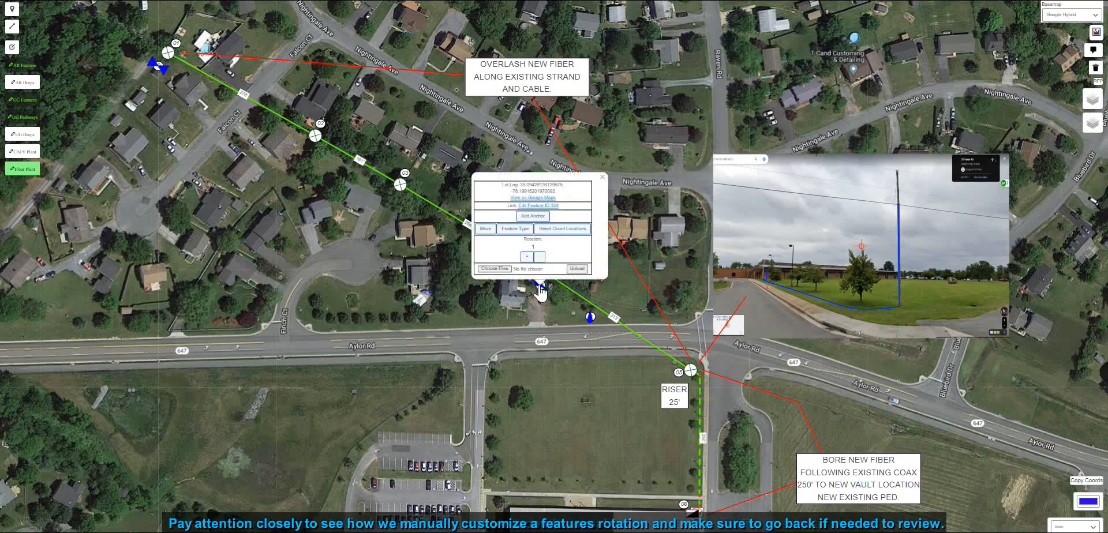
click(603, 177)
click(589, 316)
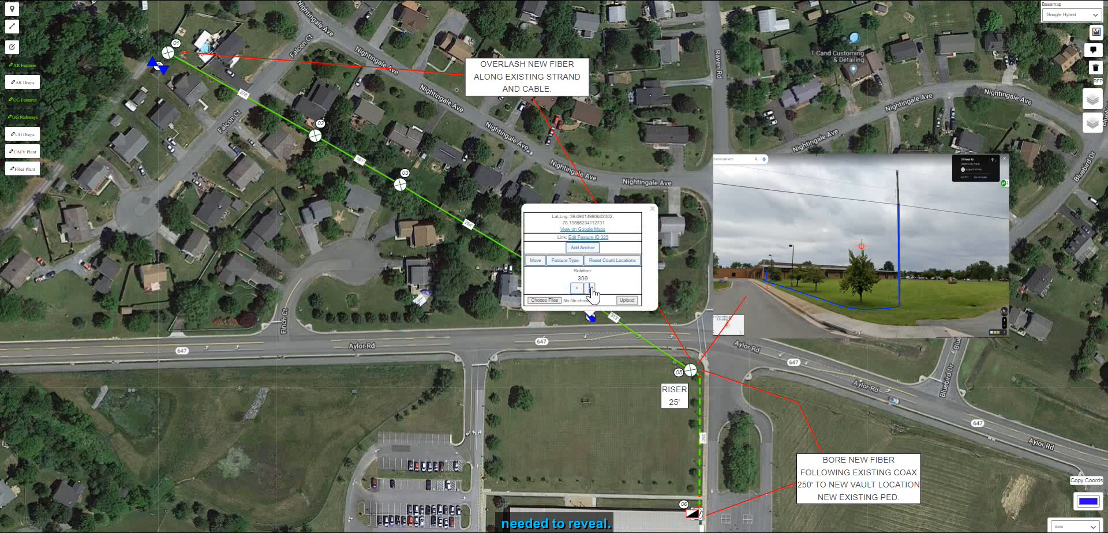
click(563, 363)
scroll(556, 301, up, 1)
click(626, 335)
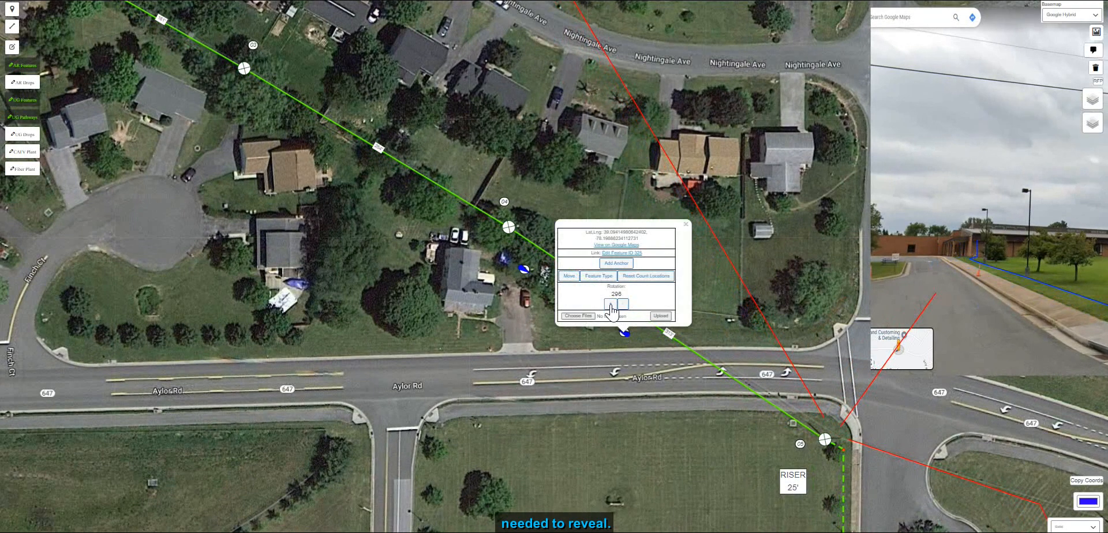
click(610, 304)
click(617, 376)
- Reposition the back-lash markers so they sit on the strand line between the poles
scroll(618, 379, down, 1)
drag(440, 308, 489, 336)
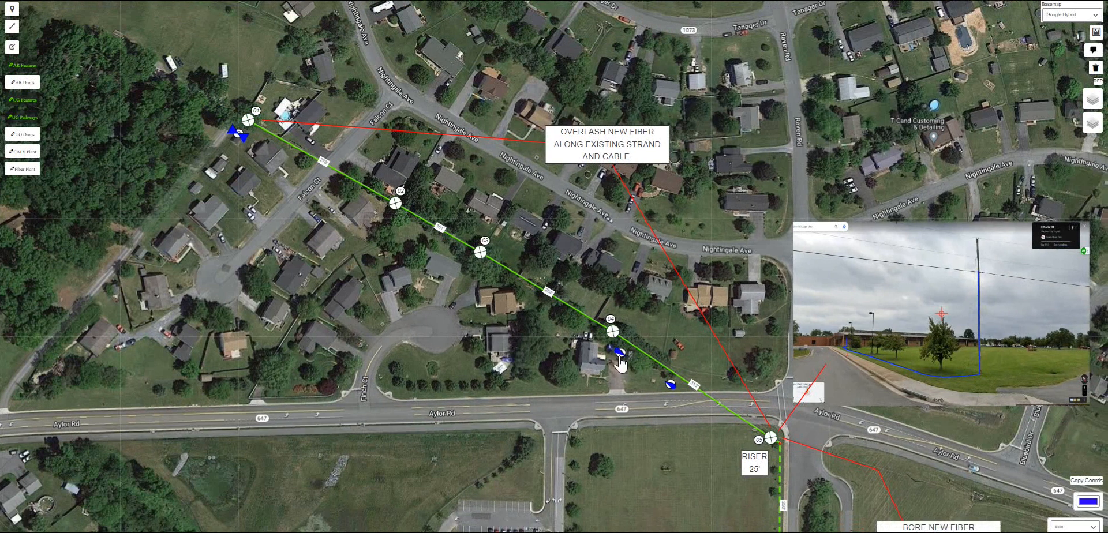
drag(620, 363, 600, 380)
scroll(600, 380, up, 1)
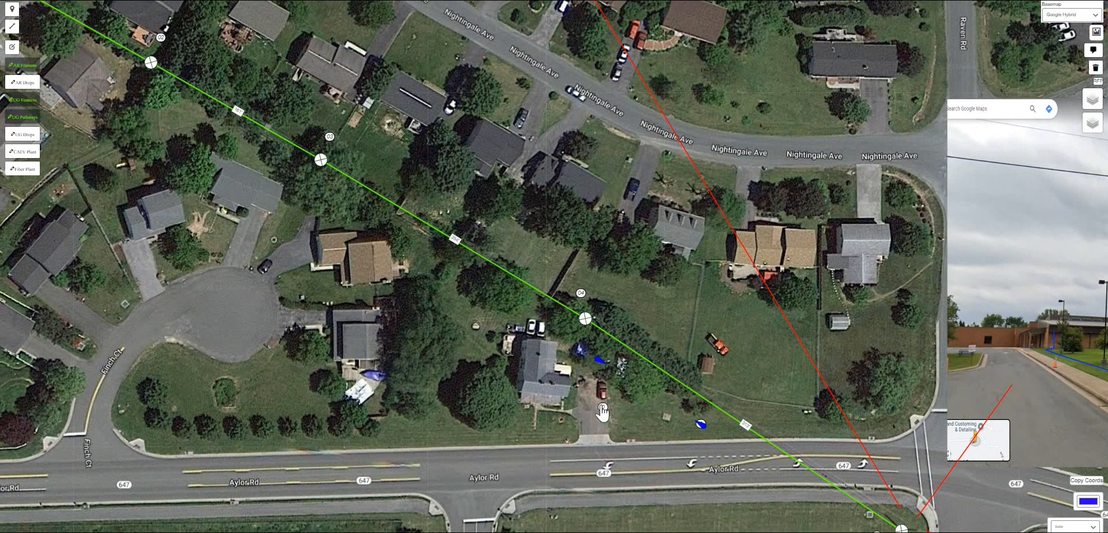
drag(702, 427, 681, 389)
scroll(681, 403, up, 3)
scroll(440, 346, down, 5)
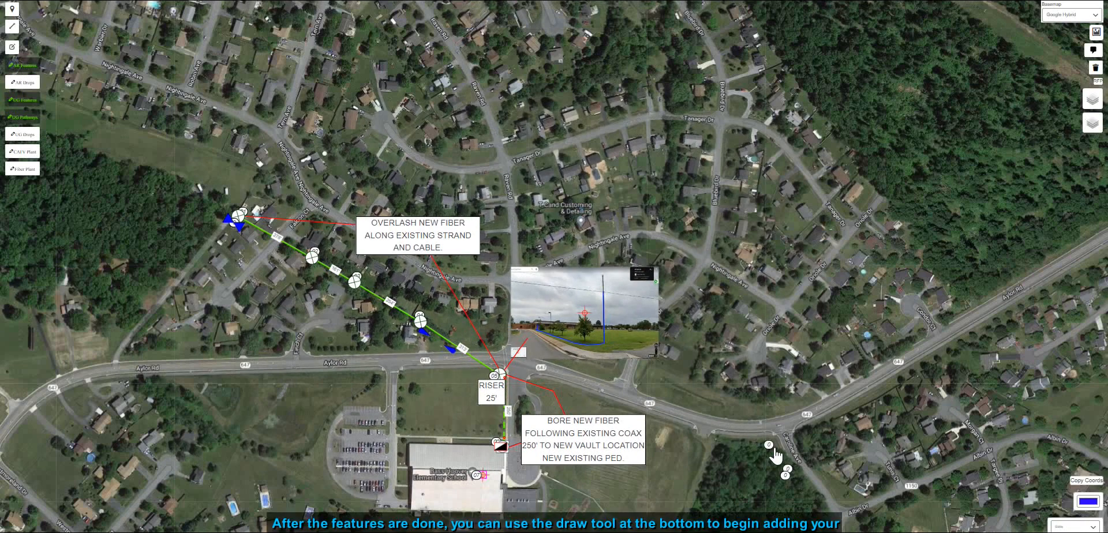
- Adjust the rotation of the fiber splice symbol at the first pole to line up with the strand
scroll(335, 350, up, 1)
drag(429, 345, 437, 293)
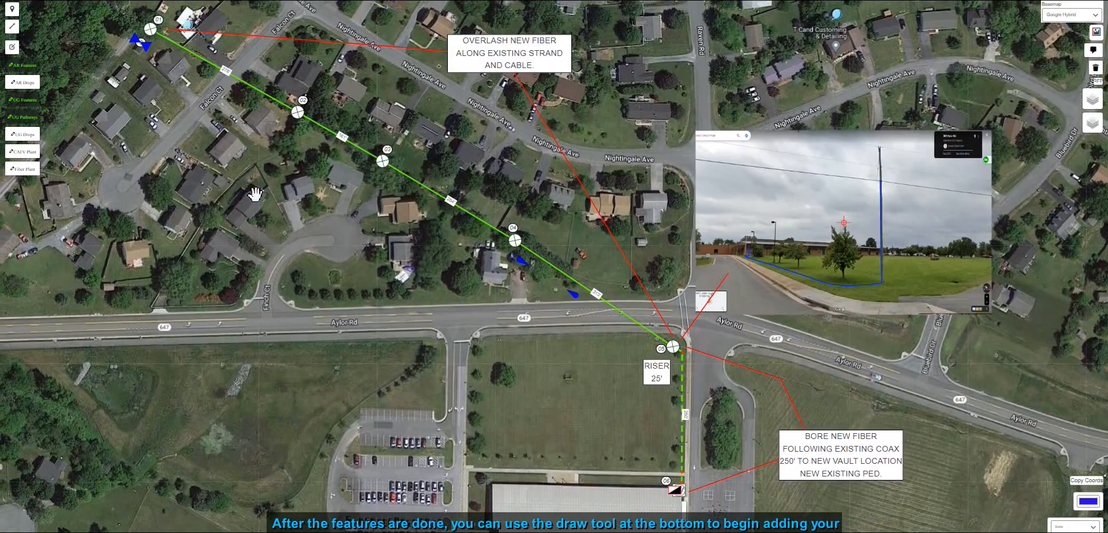
drag(142, 51, 291, 166)
scroll(317, 202, up, 3)
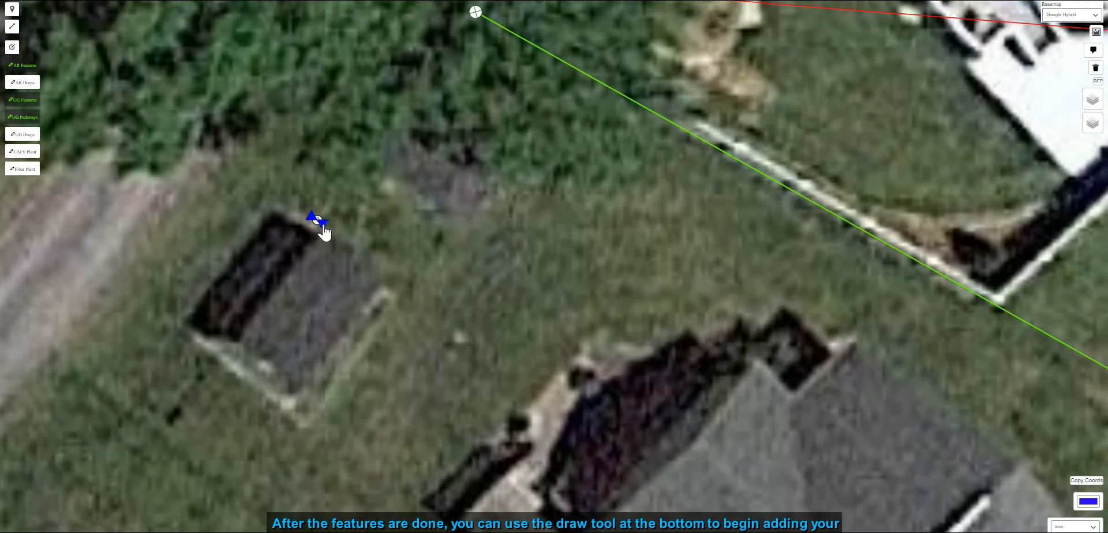
click(319, 222)
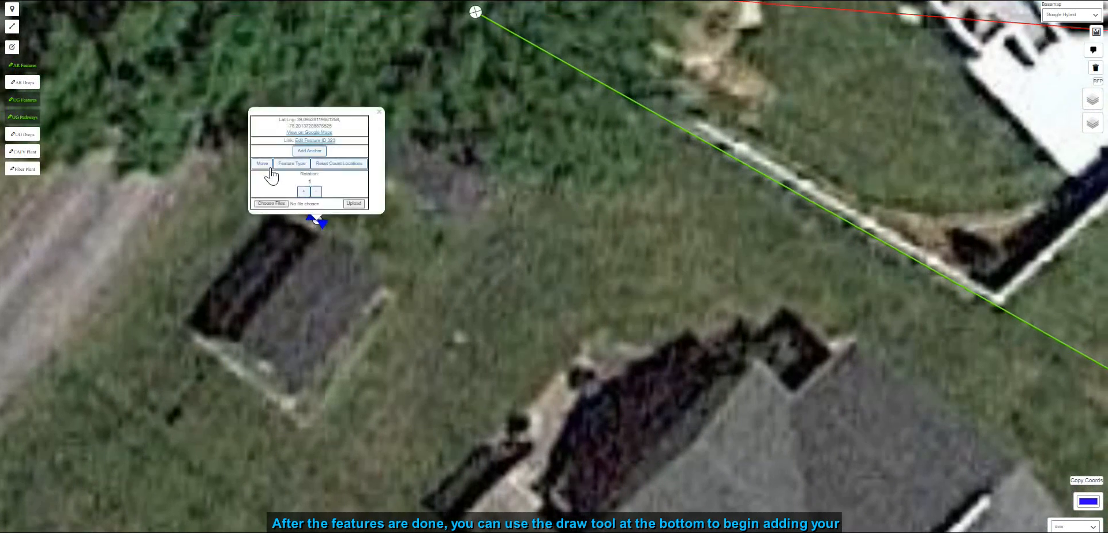
mouse_move(322, 226)
mouse_down()
mouse_move(388, 233)
mouse_move(322, 231)
mouse_up()
double_click(316, 221)
click(316, 222)
click(387, 234)
click(328, 172)
- Draw the fiber line from the splice along the strand, down the riser and along the bore path to the school vault
scroll(361, 266, down, 3)
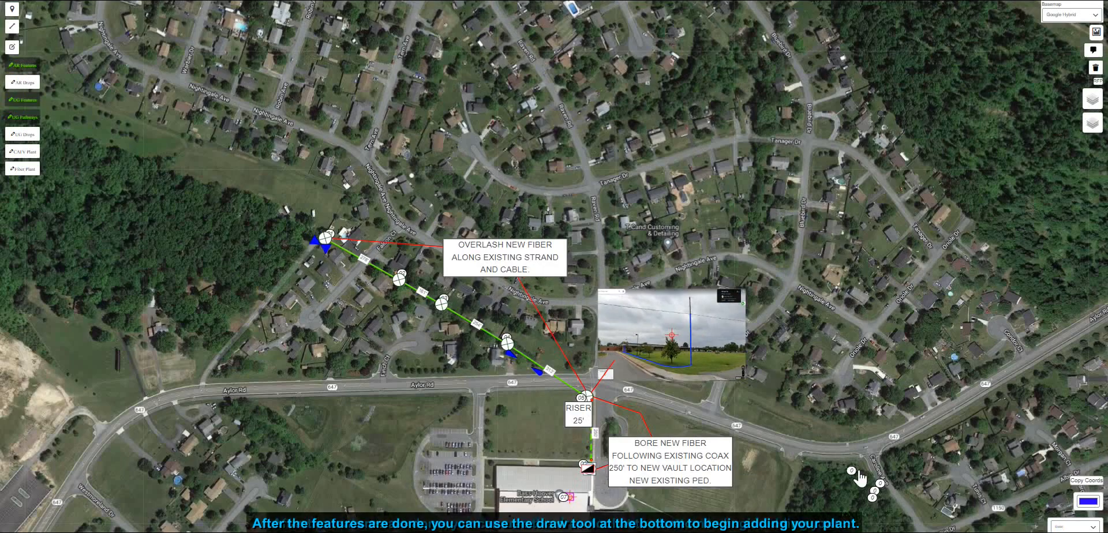
scroll(358, 305, up, 1)
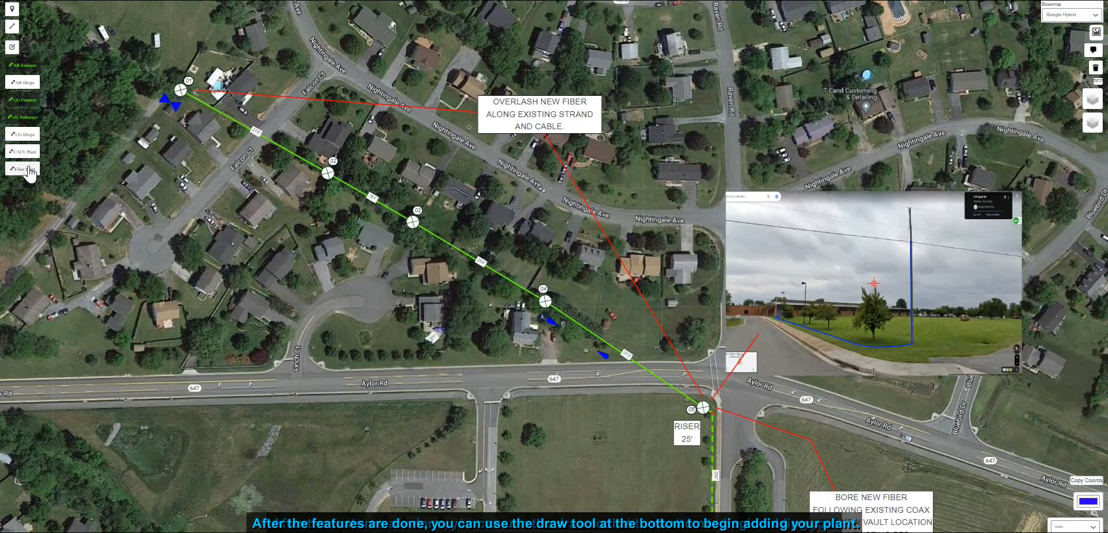
click(11, 26)
scroll(170, 104, up, 2)
click(185, 91)
scroll(264, 155, down, 3)
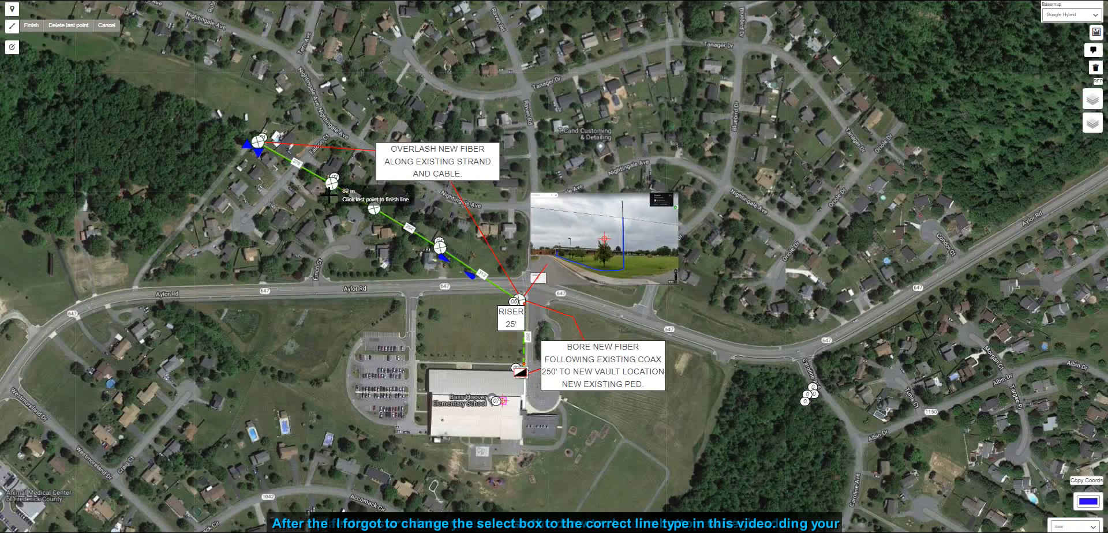
scroll(420, 260, up, 1)
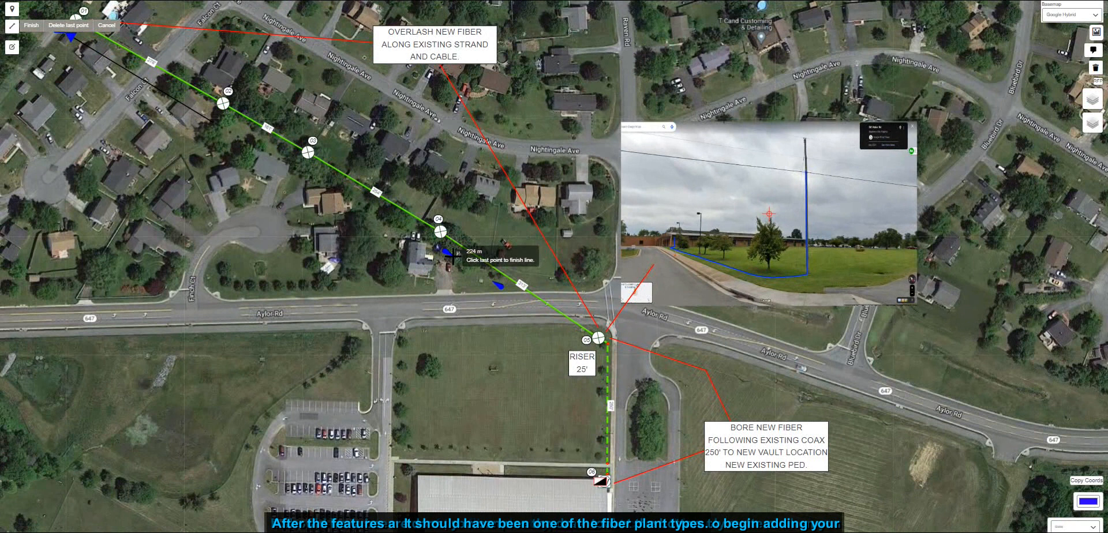
click(501, 287)
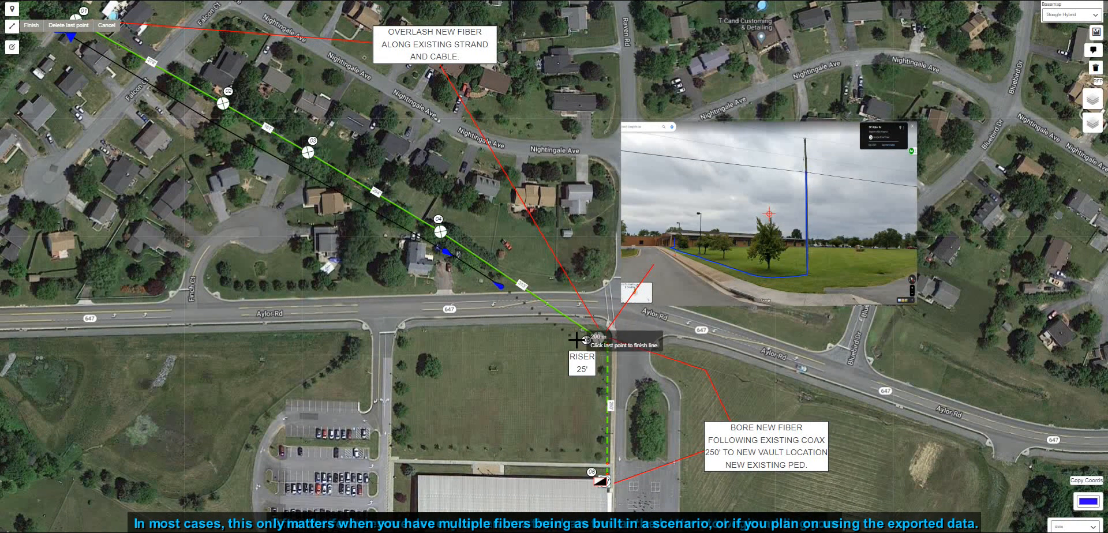
click(561, 336)
click(561, 392)
click(598, 392)
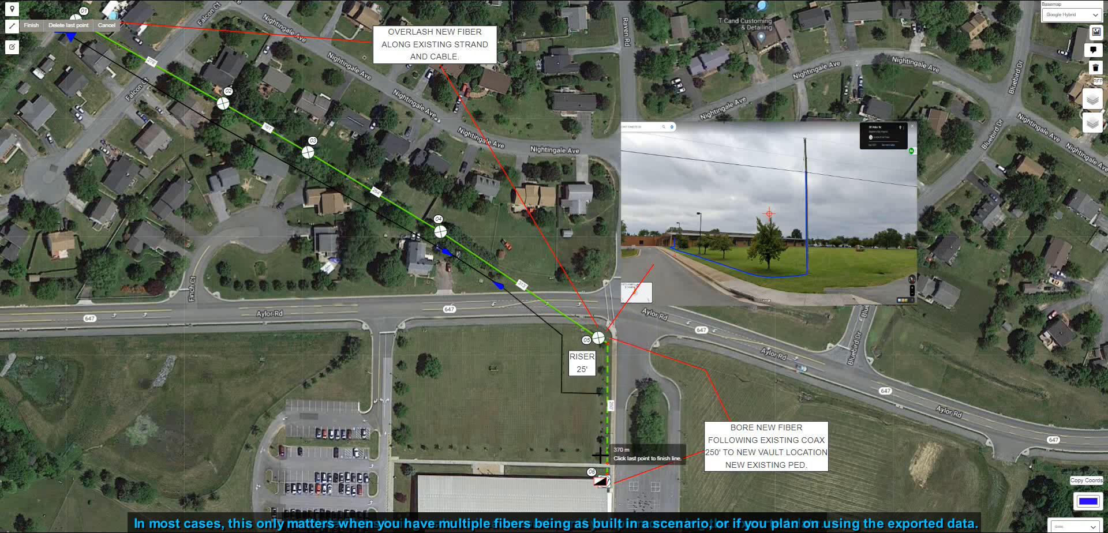
click(601, 478)
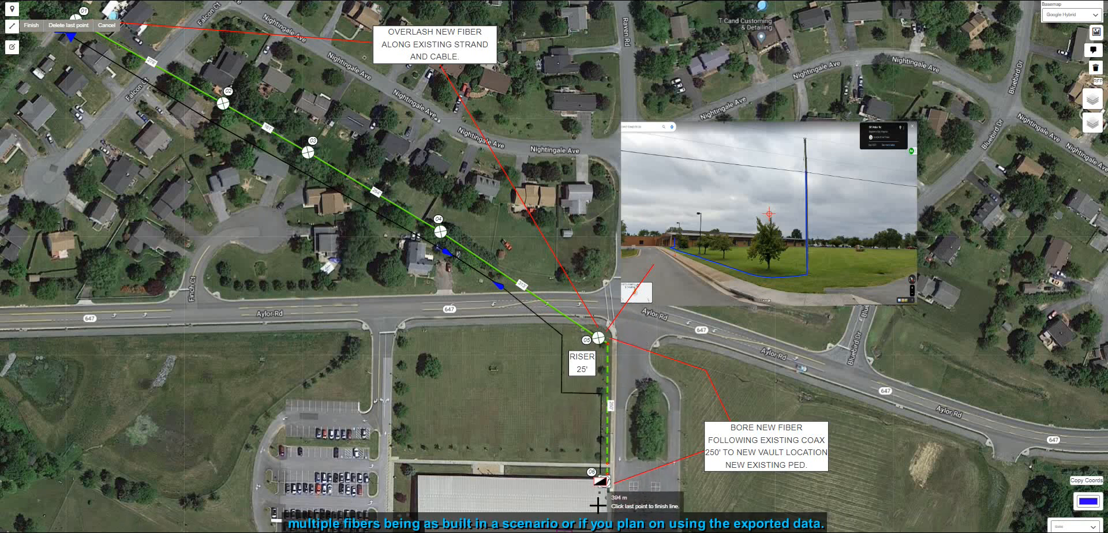
drag(599, 501, 596, 426)
scroll(580, 452, up, 1)
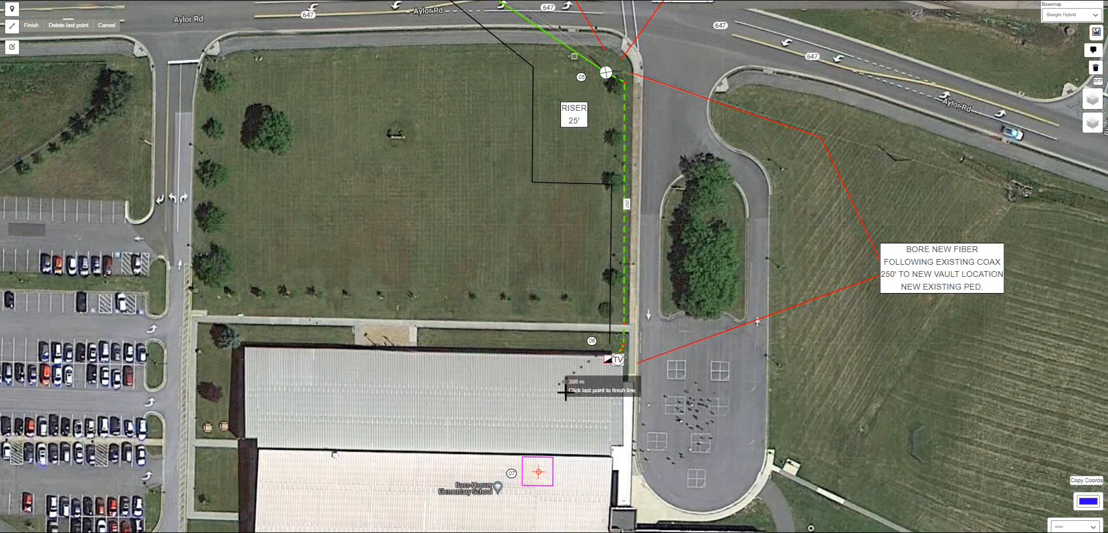
click(611, 346)
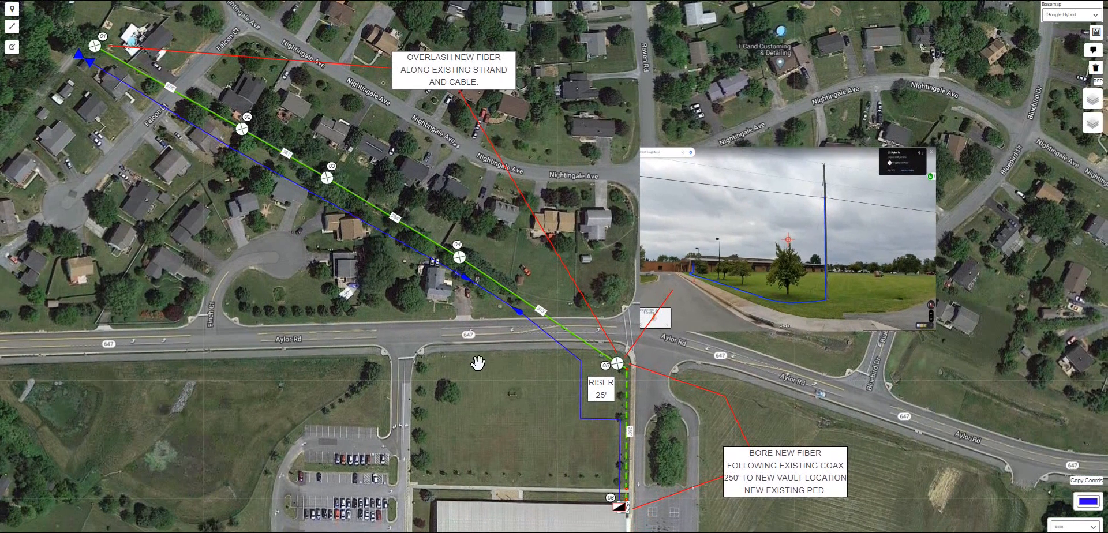
- Edit the fiber line's vertices near the riser to follow the corner pole and save the changes
click(13, 49)
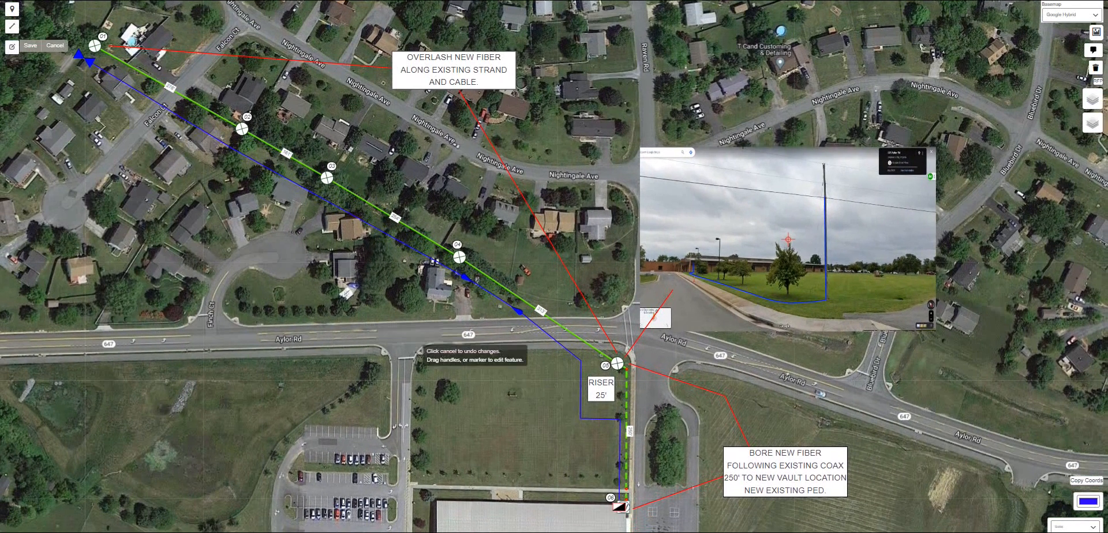
click(582, 421)
drag(582, 420, 599, 371)
drag(563, 435, 621, 372)
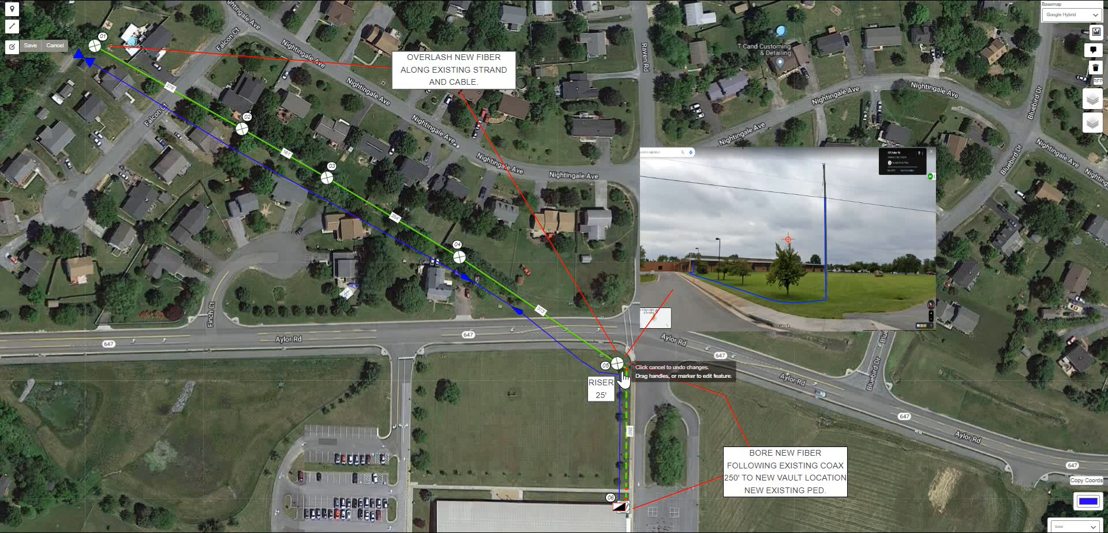
click(30, 45)
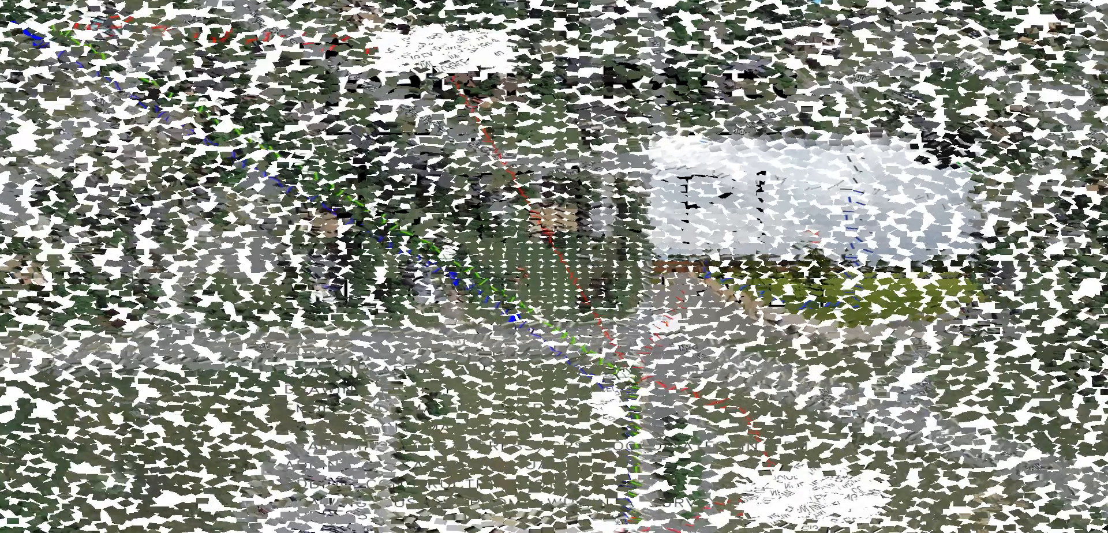